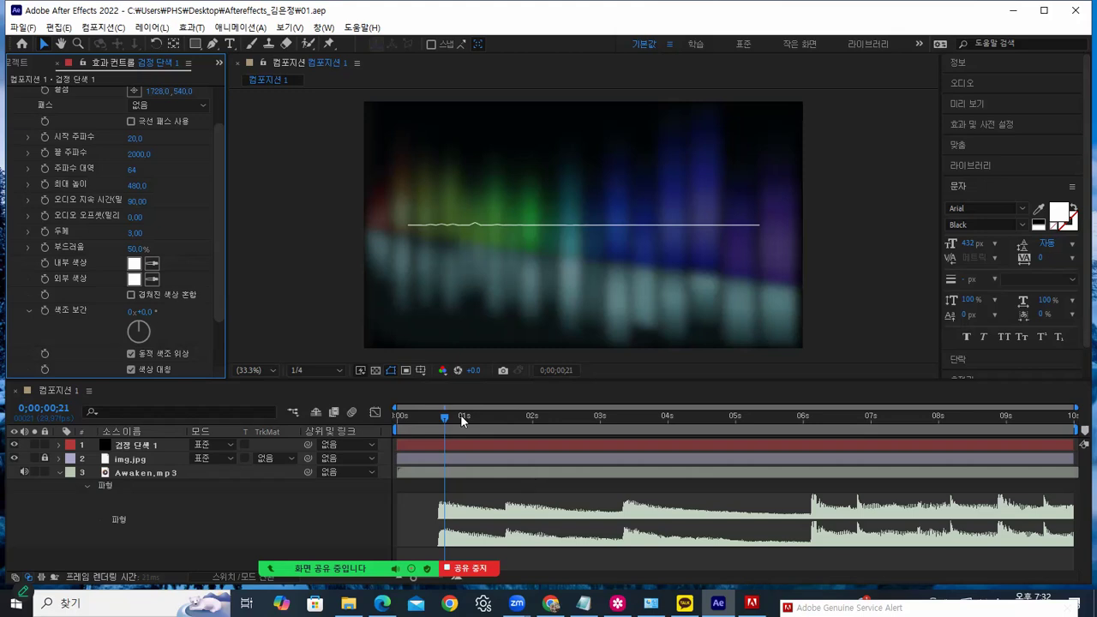
# Move the playhead to frame 25 and raise the Audio Spectrum Maximum Height to 670
pyautogui.click(460, 415)
pyautogui.moveTo(466, 416); pyautogui.dragTo(452, 419)
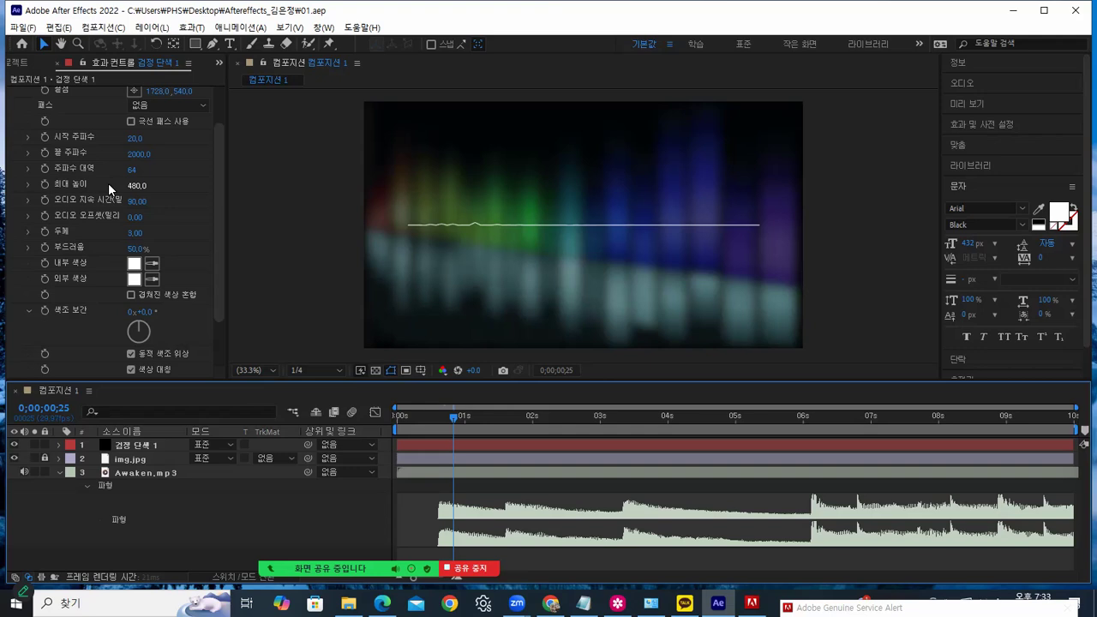
pyautogui.moveTo(136, 186); pyautogui.dragTo(141, 186)
pyautogui.click(142, 186)
pyautogui.click(168, 182)
pyautogui.click(165, 184)
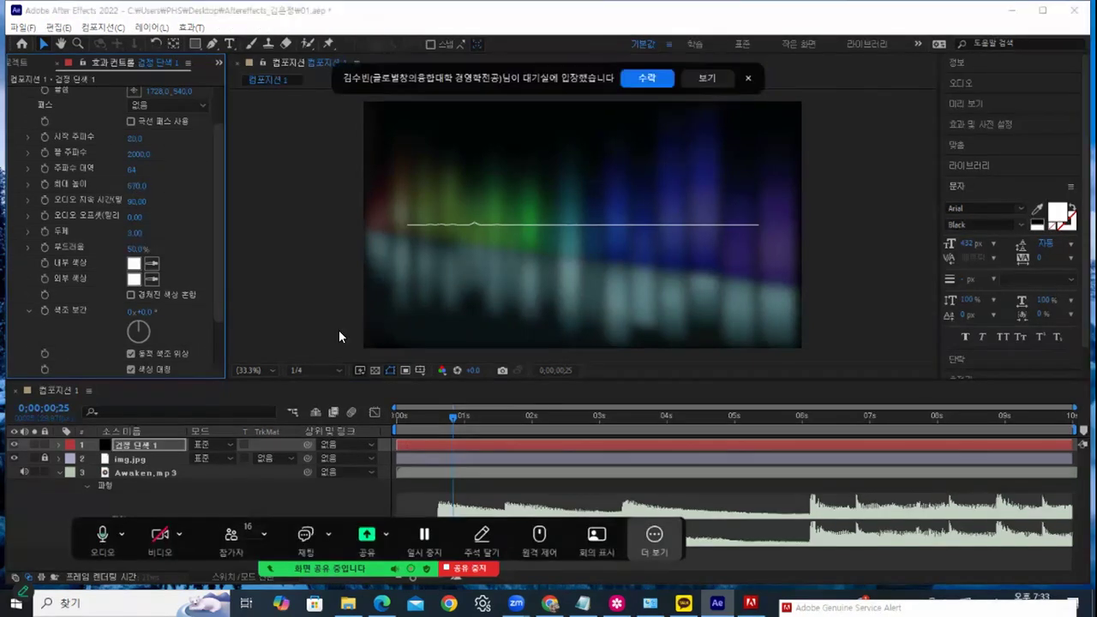
# Preview the spectrum at the new 670 height and save the project
pyautogui.press('space')
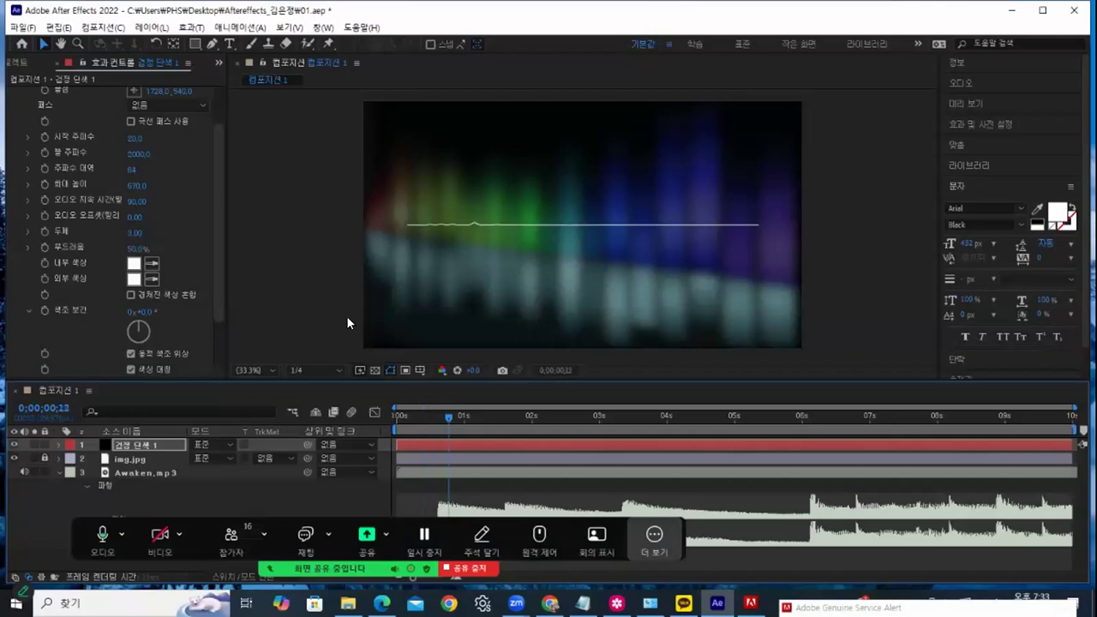
pyautogui.moveTo(515, 418)
pyautogui.mouseDown()
pyautogui.moveTo(559, 413)
pyautogui.moveTo(435, 419)
pyautogui.moveTo(426, 431)
pyautogui.mouseUp()
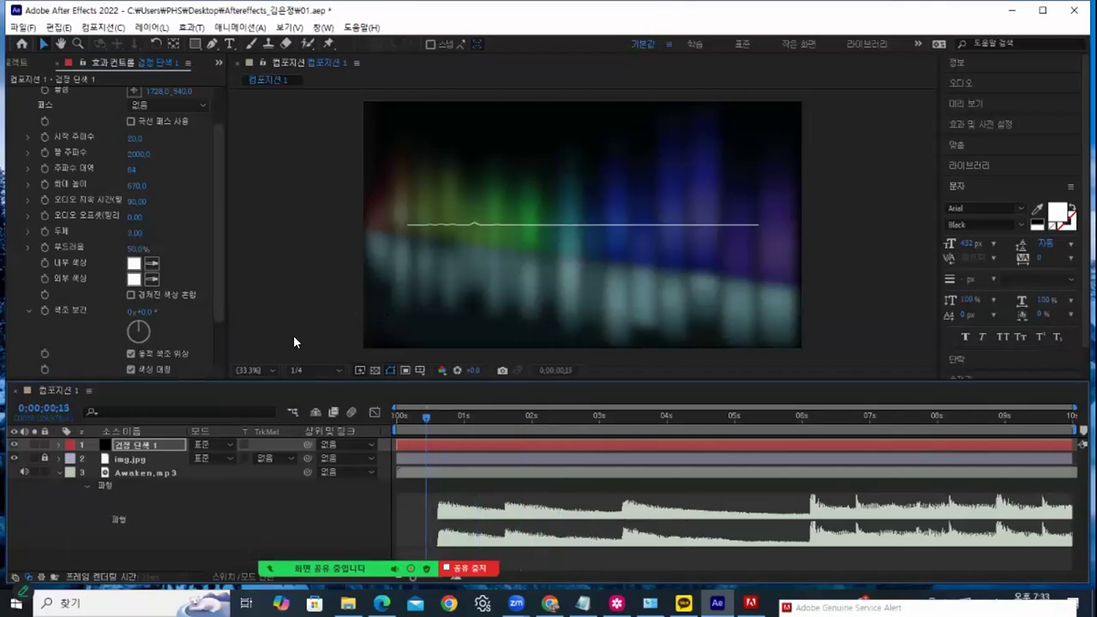
pyautogui.click(23, 27)
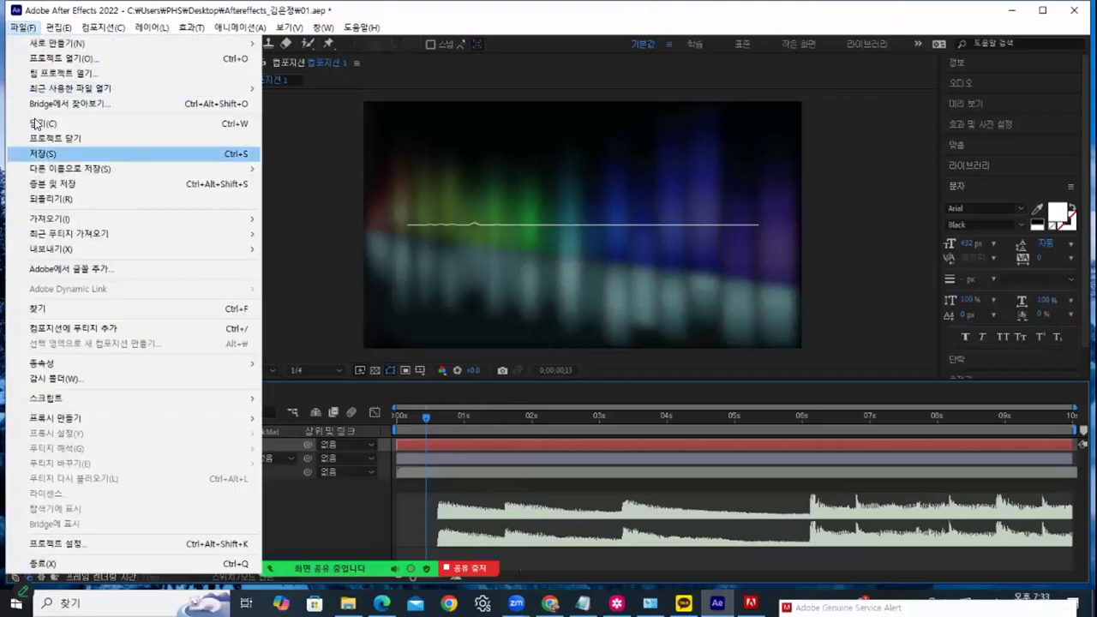
pyautogui.hotkey('ctrl', 's')
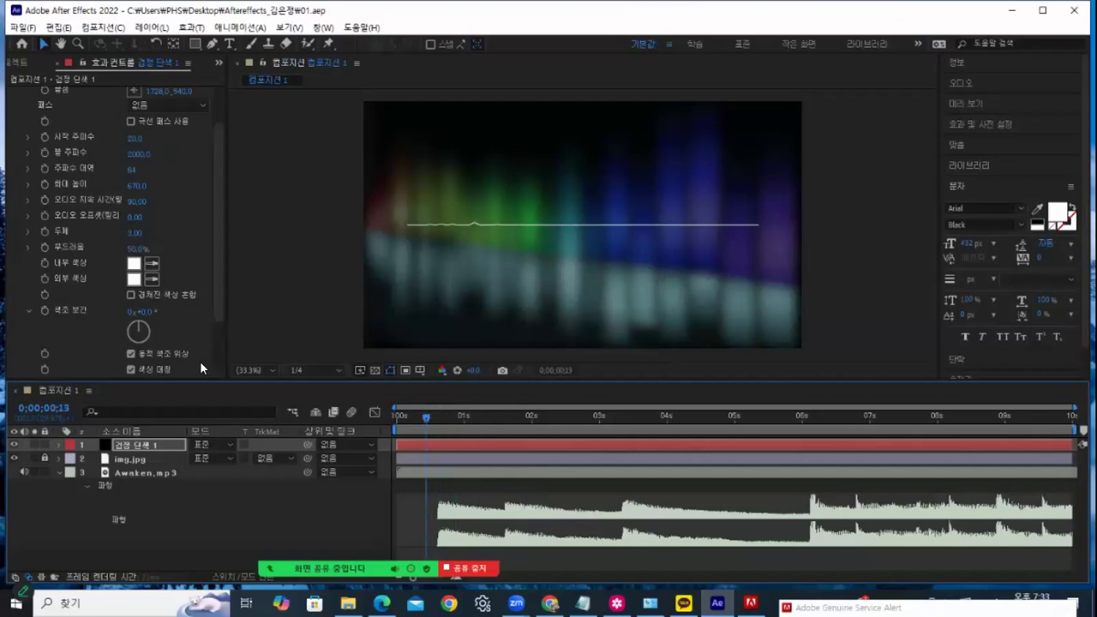
# In File Explorer, browse Desktop > Aftereffects > 예제 > audio effects
pyautogui.click(348, 603)
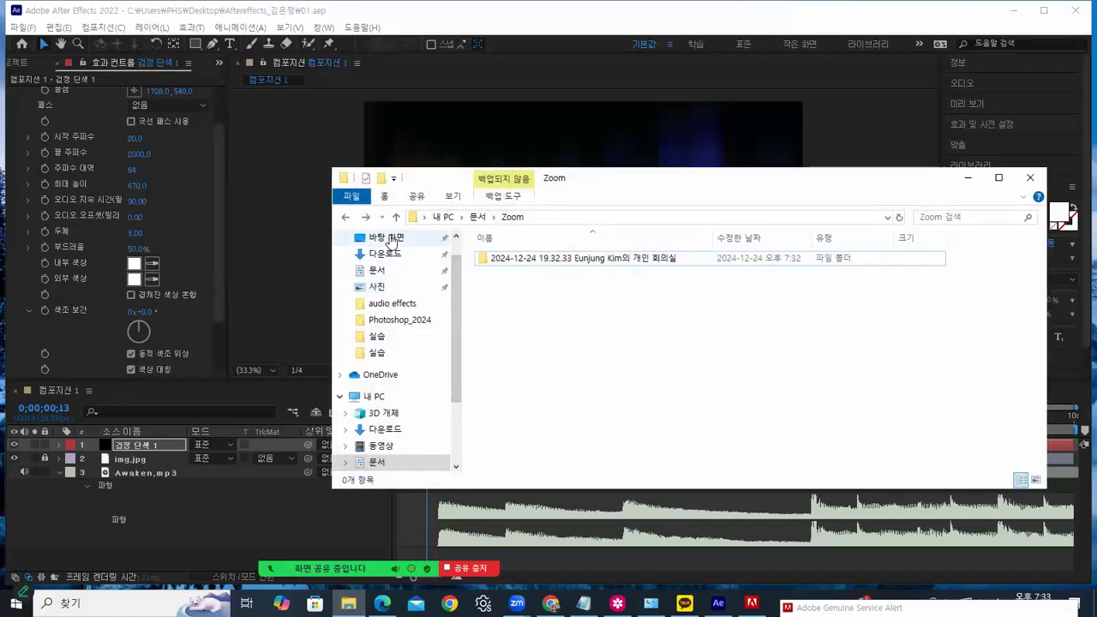
pyautogui.click(396, 240)
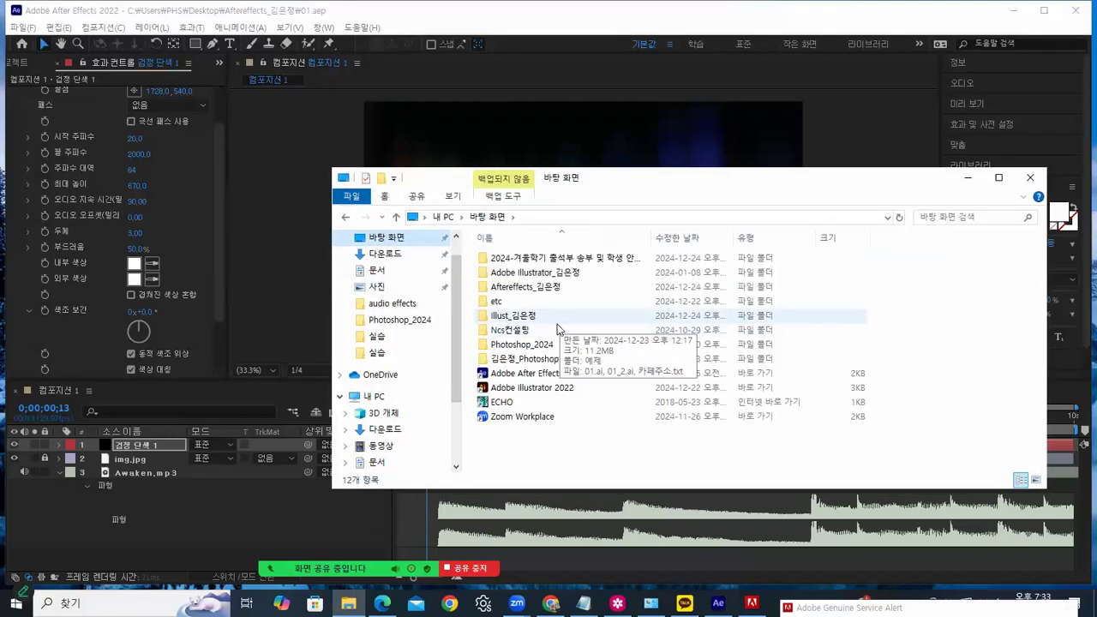
pyautogui.doubleClick(514, 286)
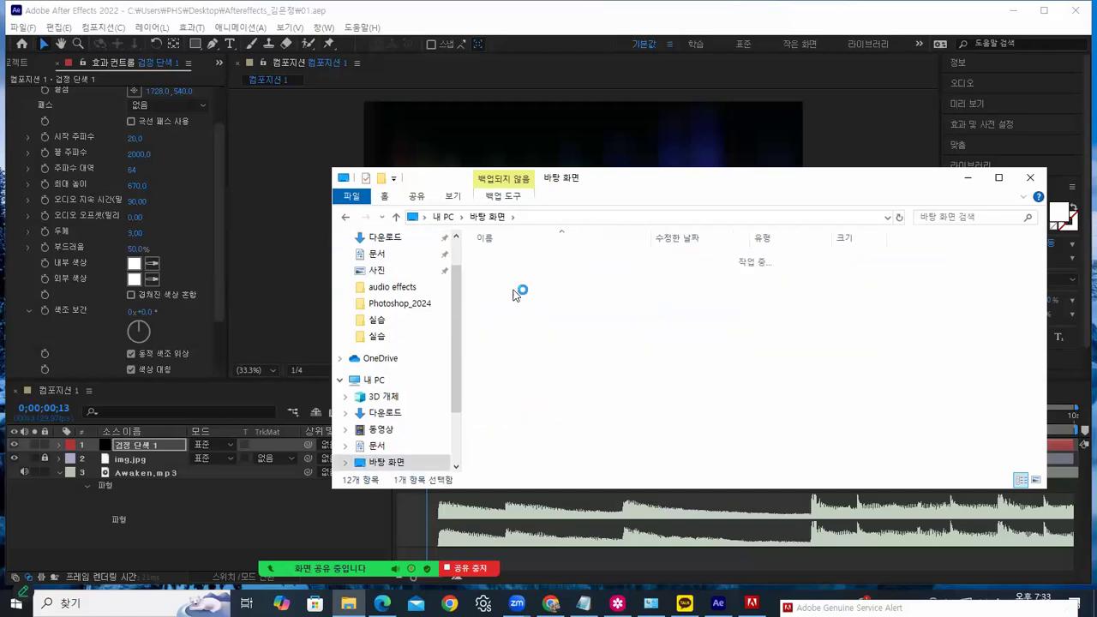
pyautogui.doubleClick(498, 261)
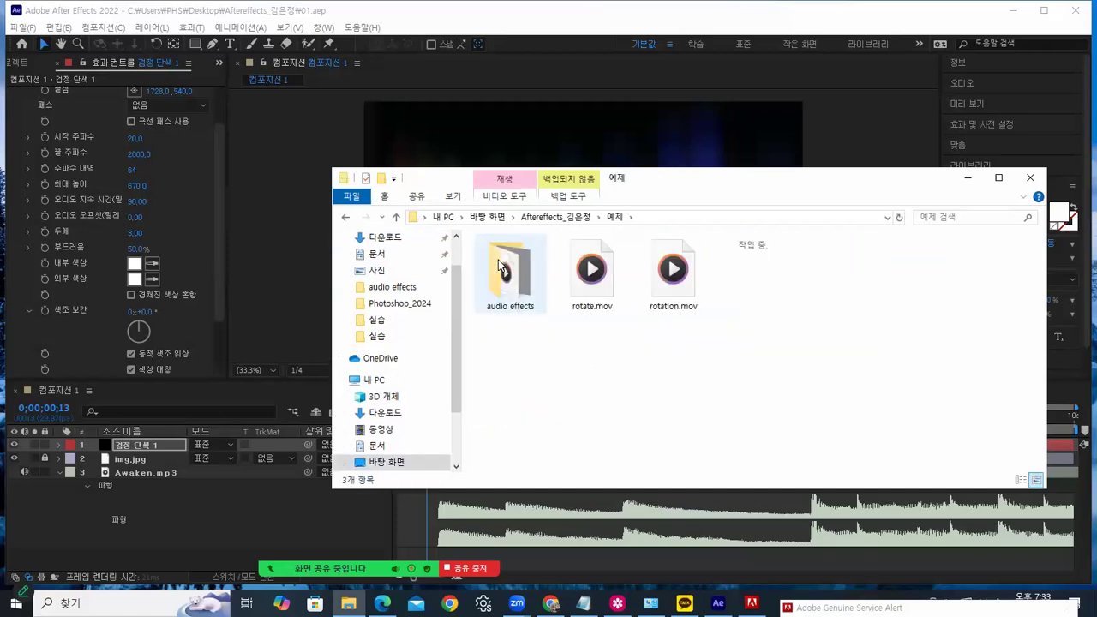
pyautogui.doubleClick(510, 282)
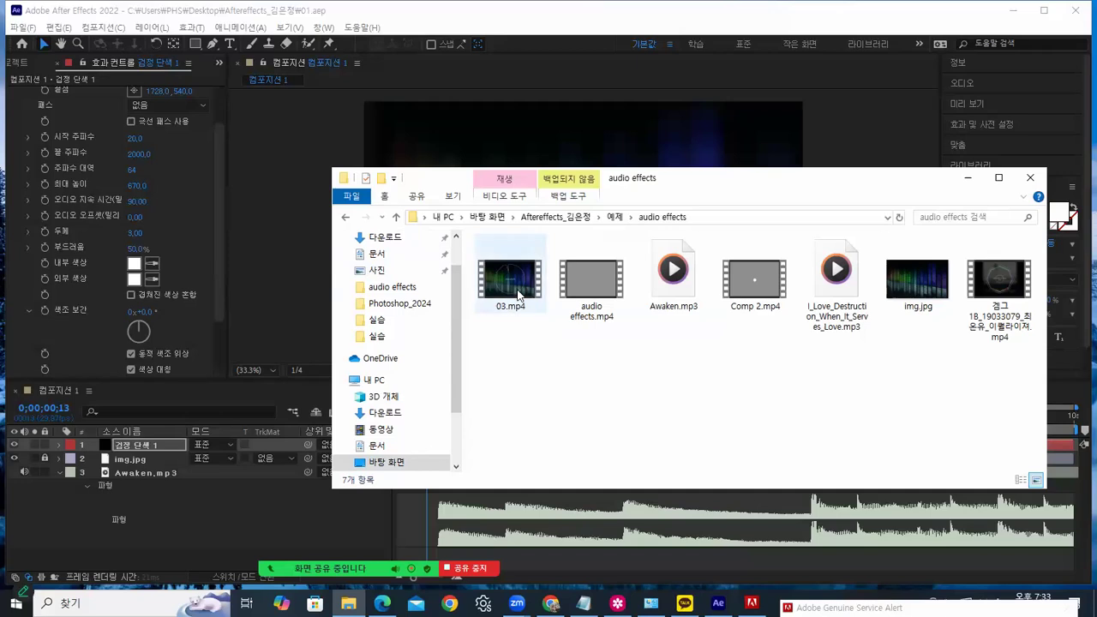
pyautogui.click(516, 289)
pyautogui.doubleClick(516, 289)
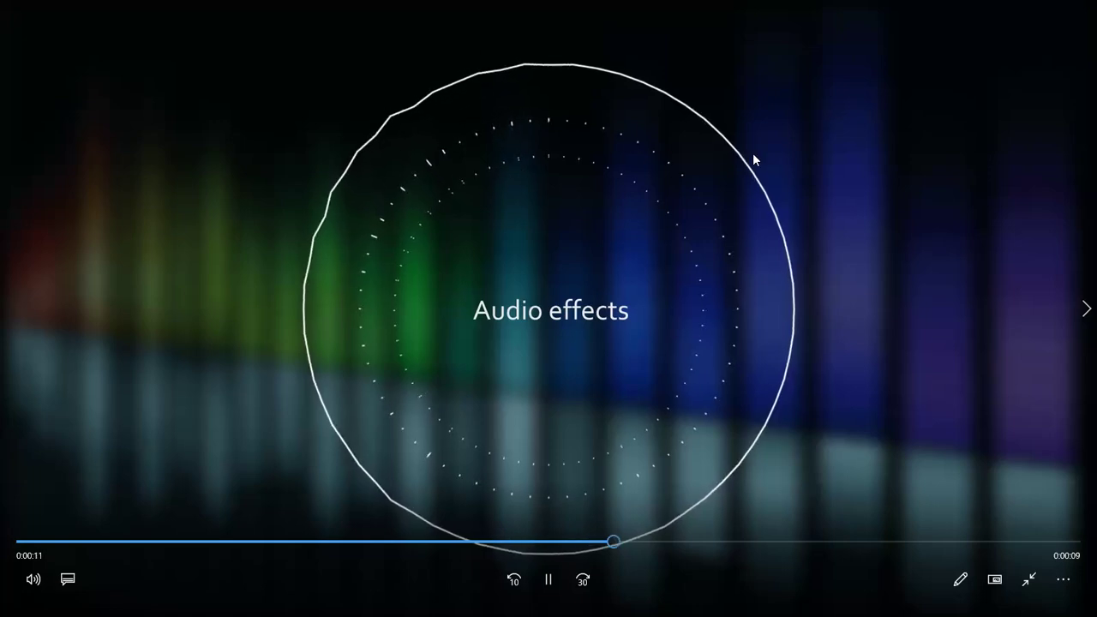
pyautogui.click(1028, 582)
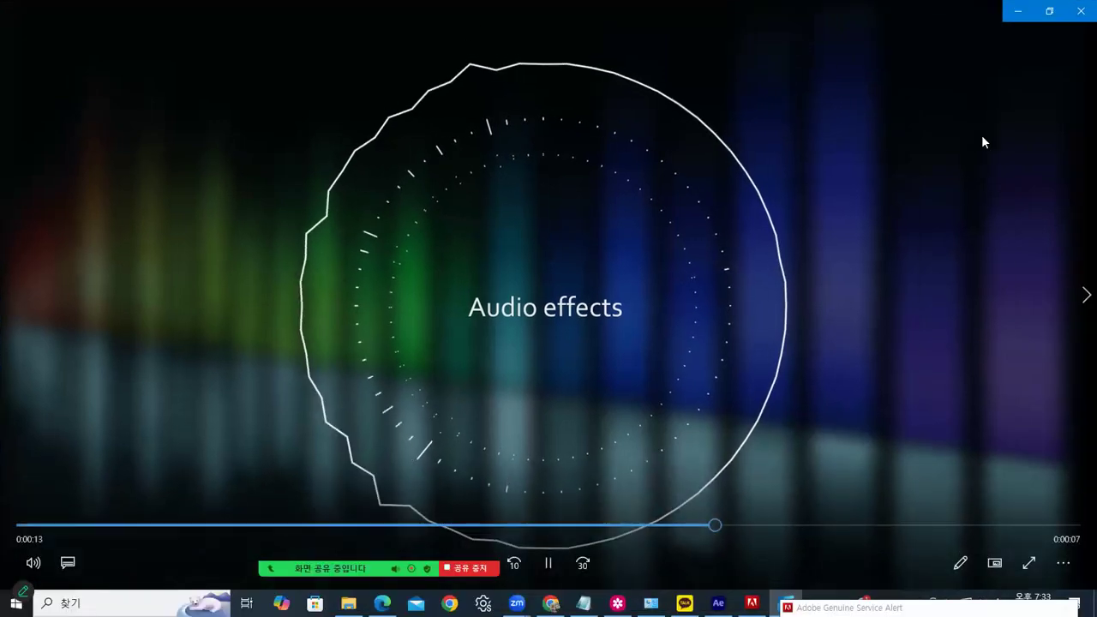
pyautogui.click(1071, 9)
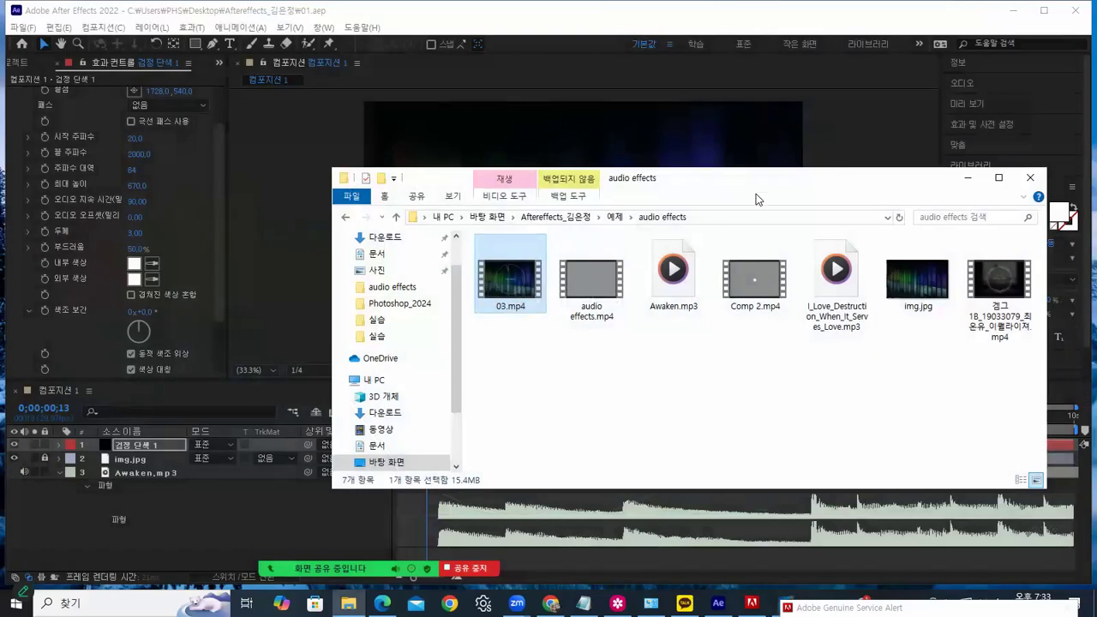
# Minimize Explorer and confirm the Audio Spectrum Path list offers only None
pyautogui.click(967, 177)
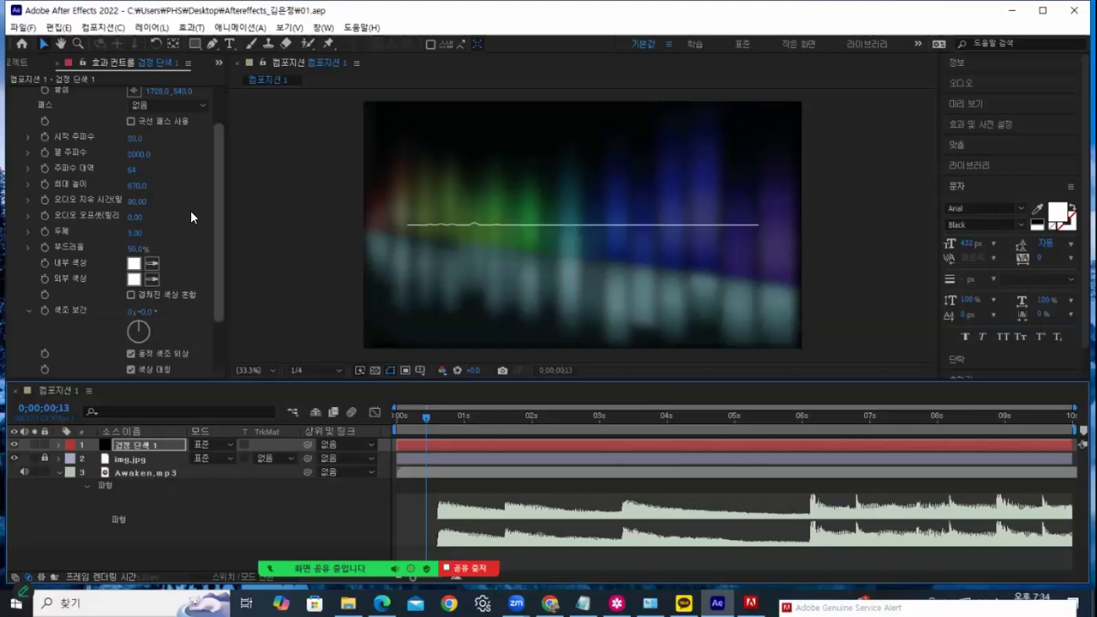
pyautogui.scroll(3, 192, 216)
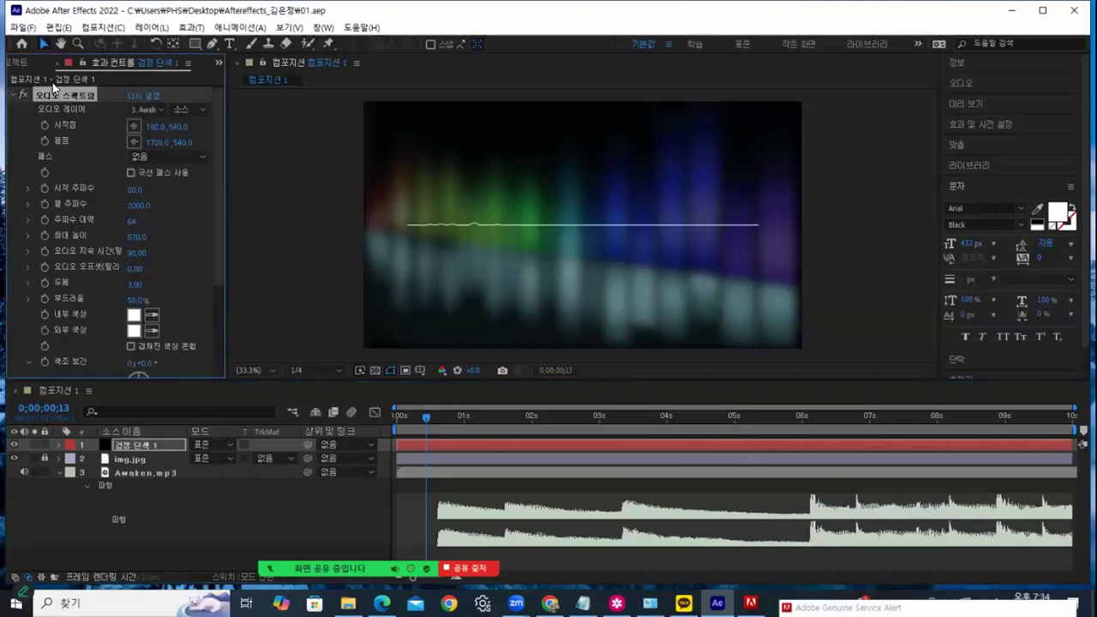
pyautogui.click(150, 160)
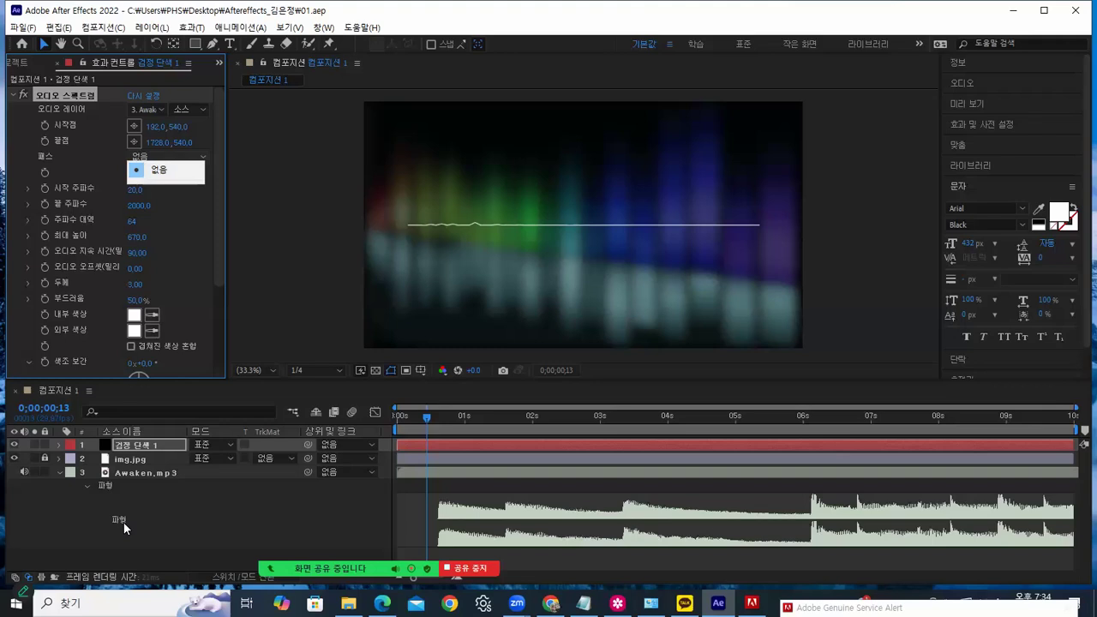
pyautogui.click(145, 447)
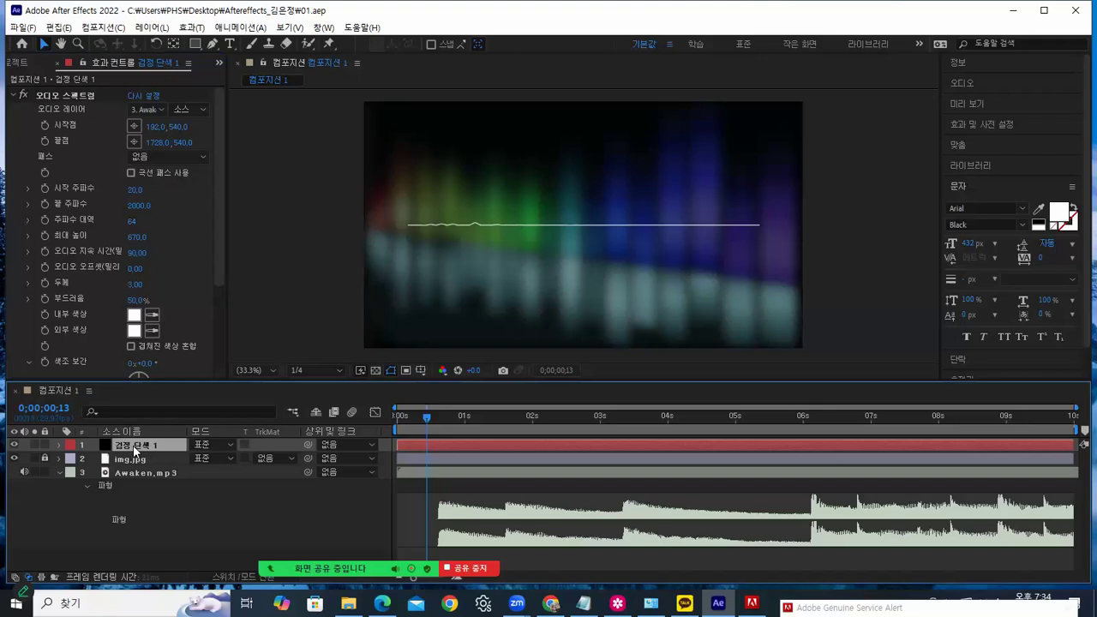
# Choose the Ellipse tool and start an elliptical mask on Black Solid 1
pyautogui.click(197, 47)
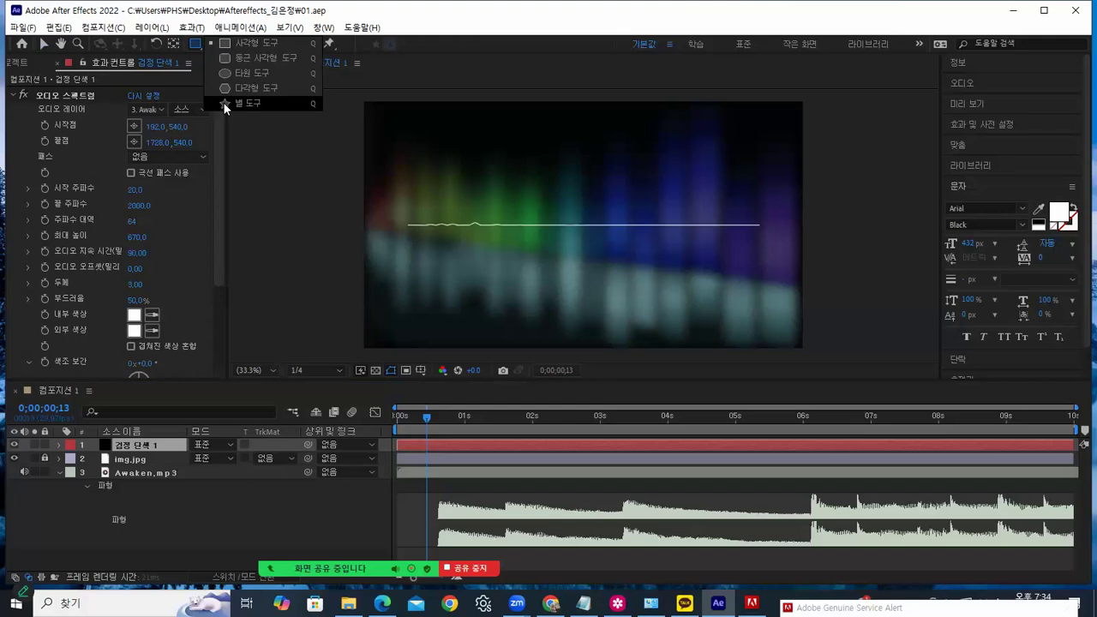
pyautogui.click(224, 74)
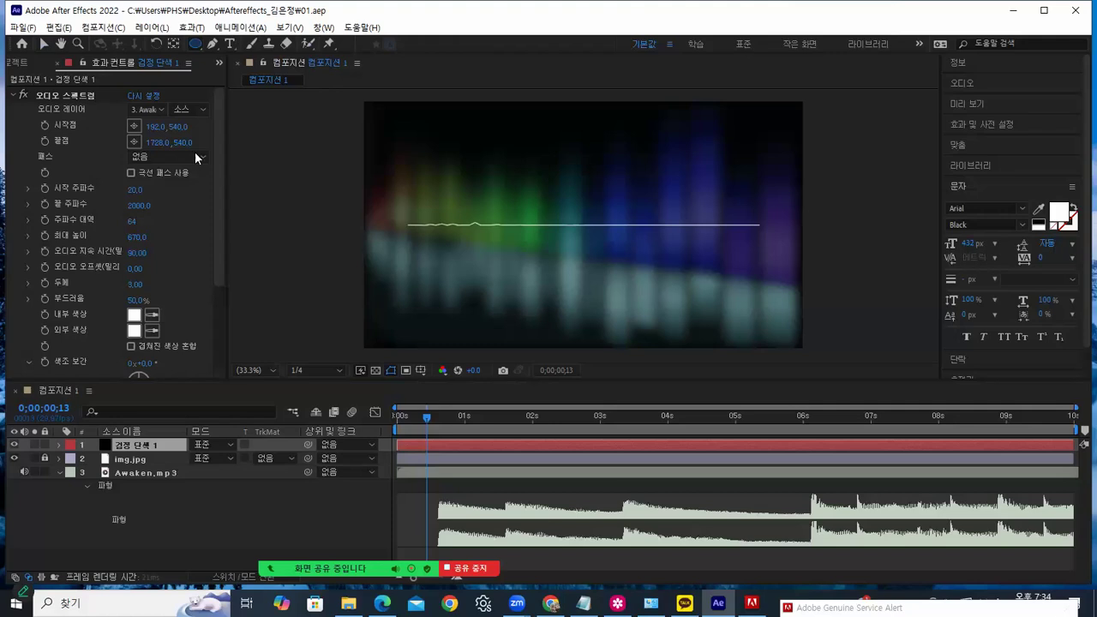
pyautogui.click(131, 443)
pyautogui.click(421, 371)
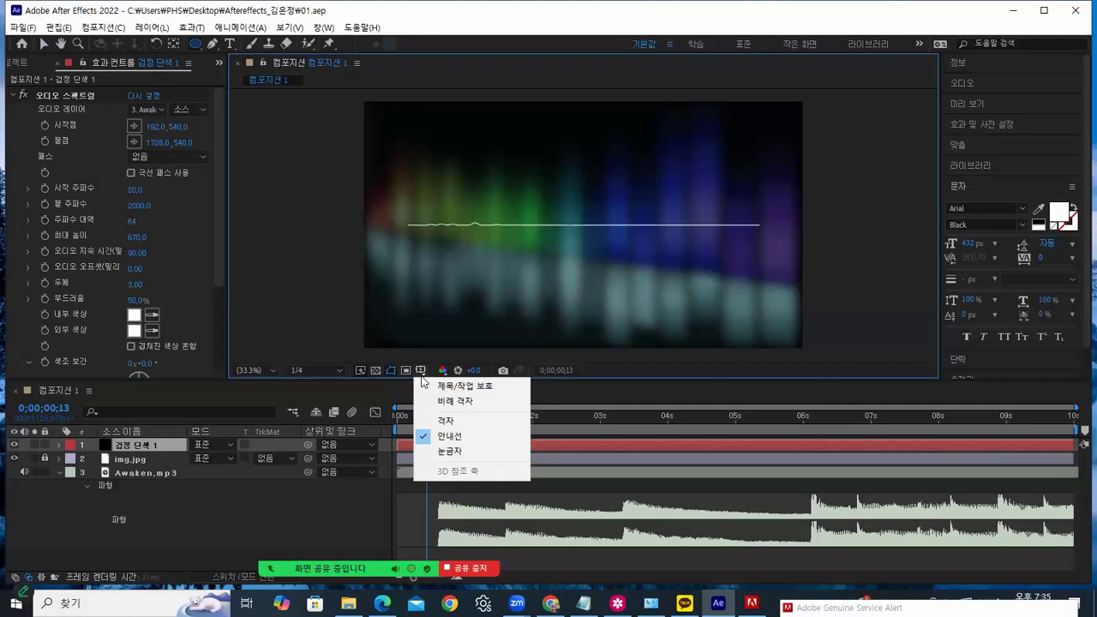
pyautogui.click(420, 377)
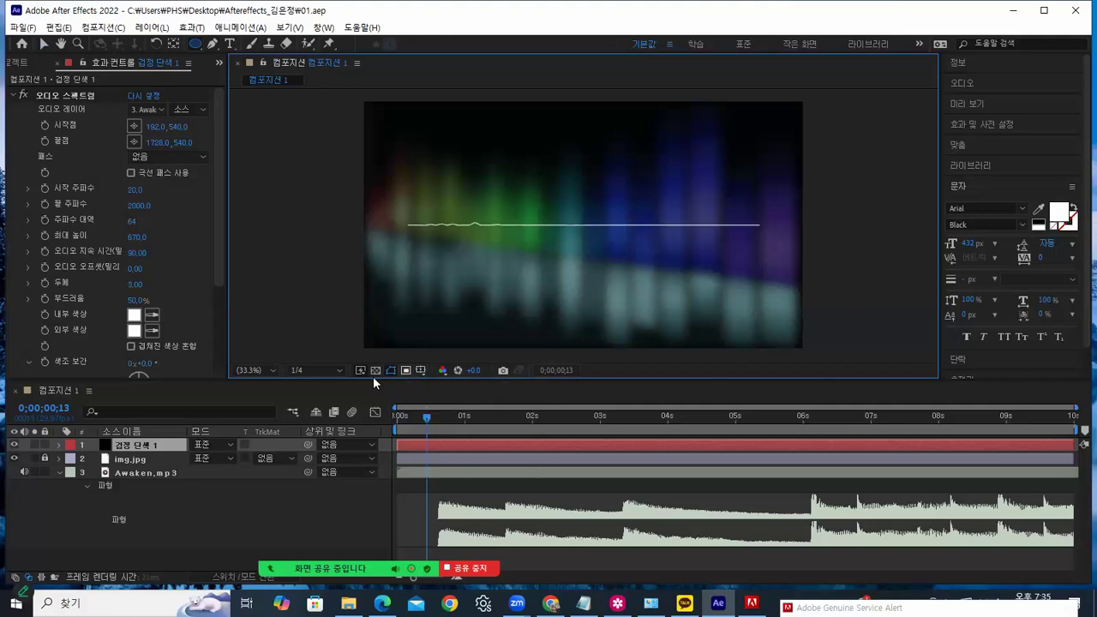
pyautogui.click(127, 445)
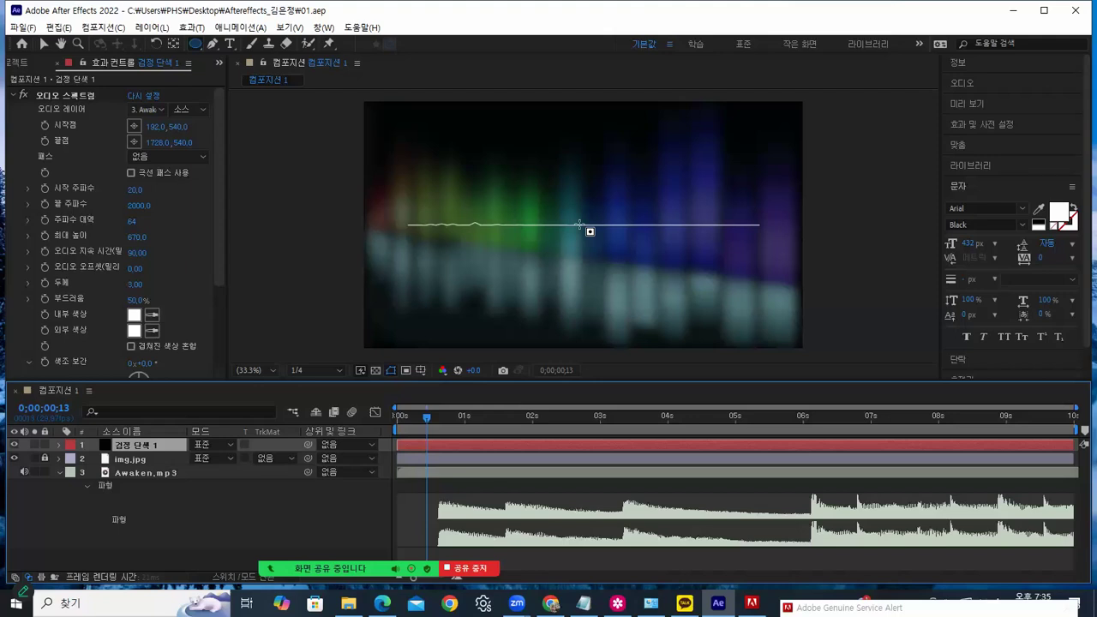
pyautogui.click(579, 224)
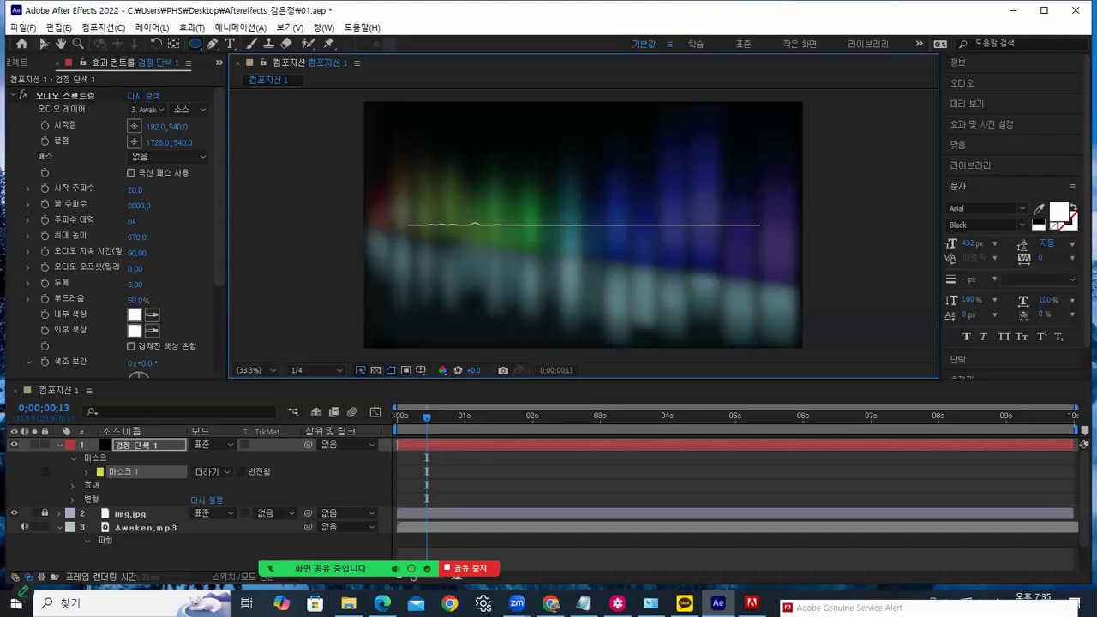
# Delete Mask 1 from Black Solid 1 using the Selection tool
pyautogui.click(44, 44)
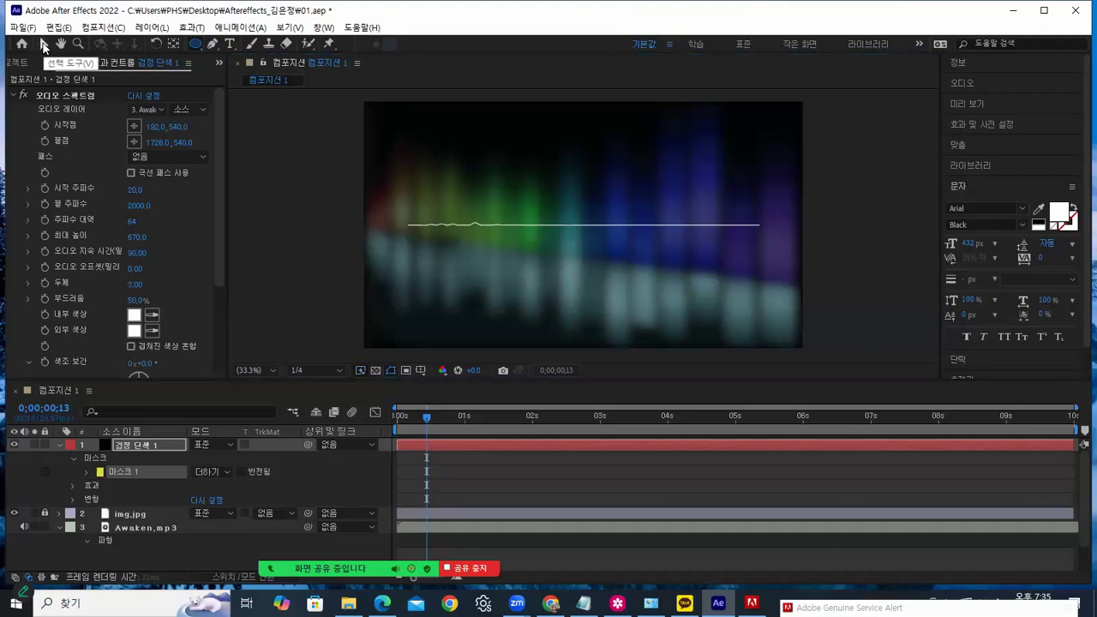
pyautogui.click(125, 471)
pyautogui.press('Delete')
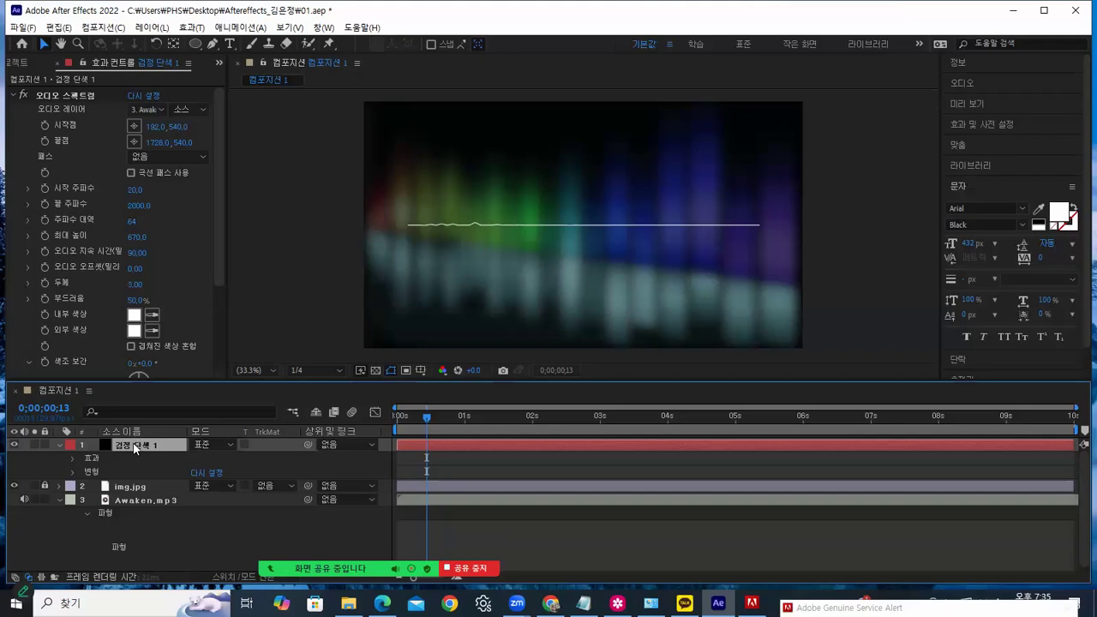
# Delete the stray ellipse mask drawn on Black Solid 1 and close After Effects
pyautogui.click(197, 44)
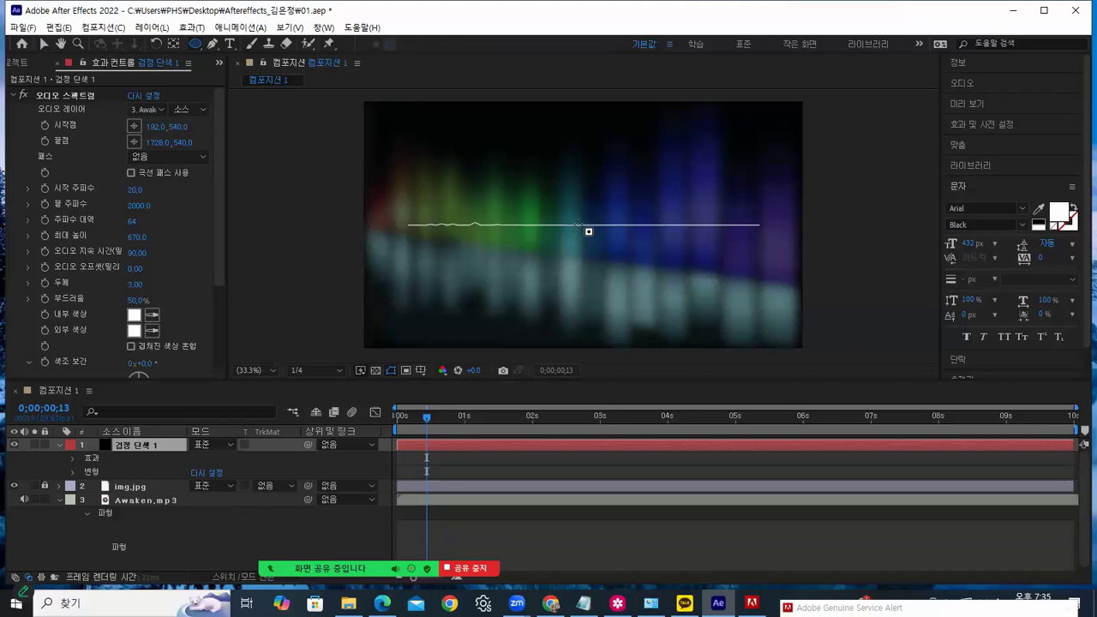
pyautogui.moveTo(577, 223); pyautogui.dragTo(578, 225)
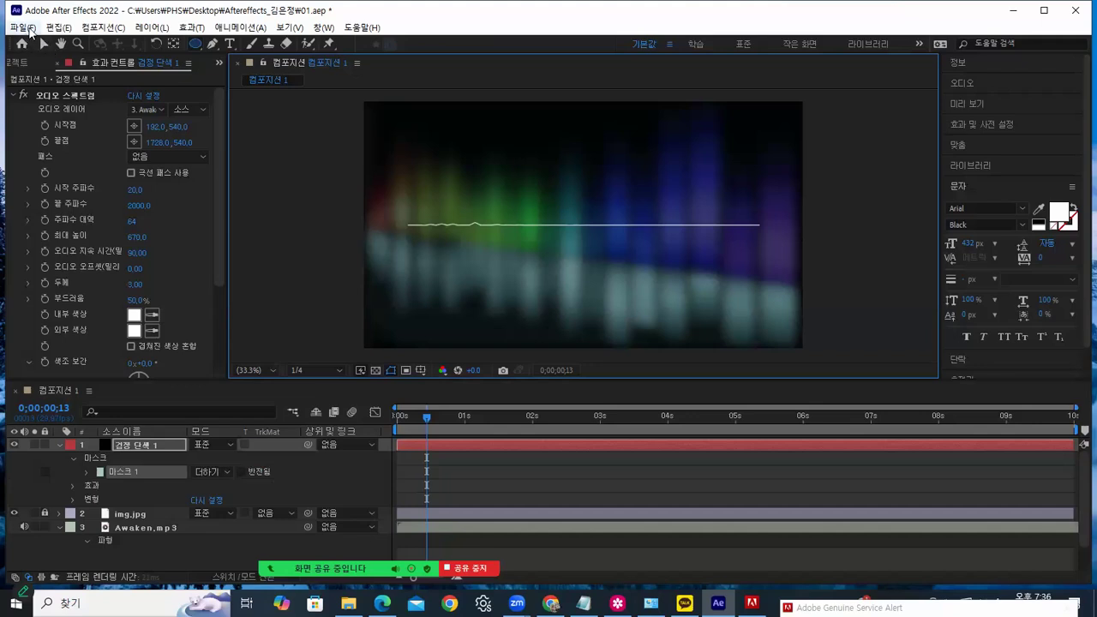
pyautogui.press('Delete')
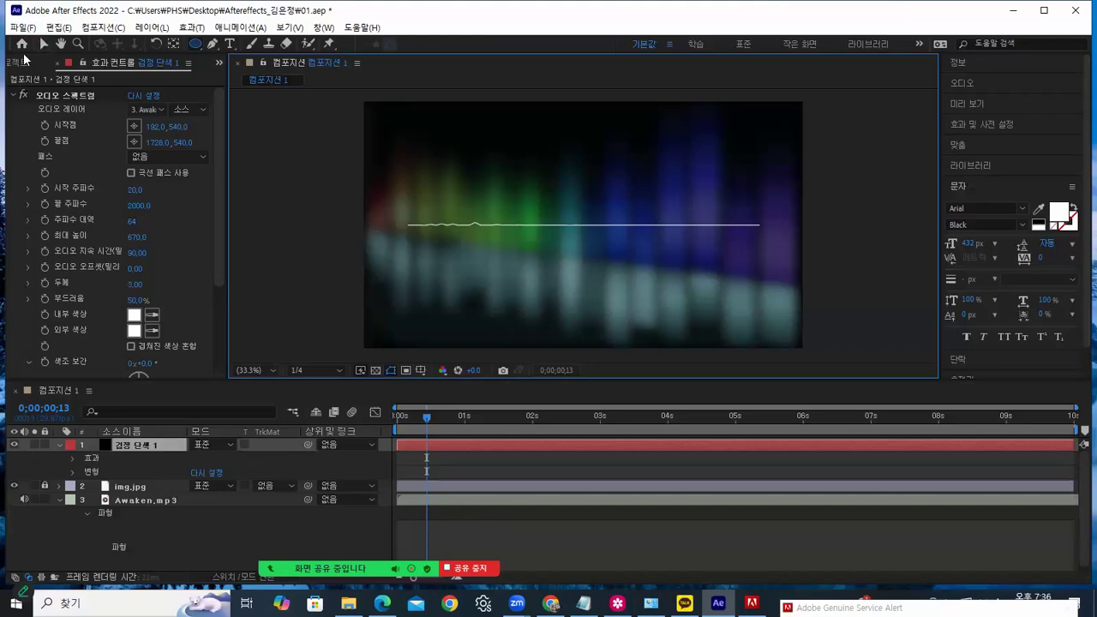
pyautogui.click(1077, 12)
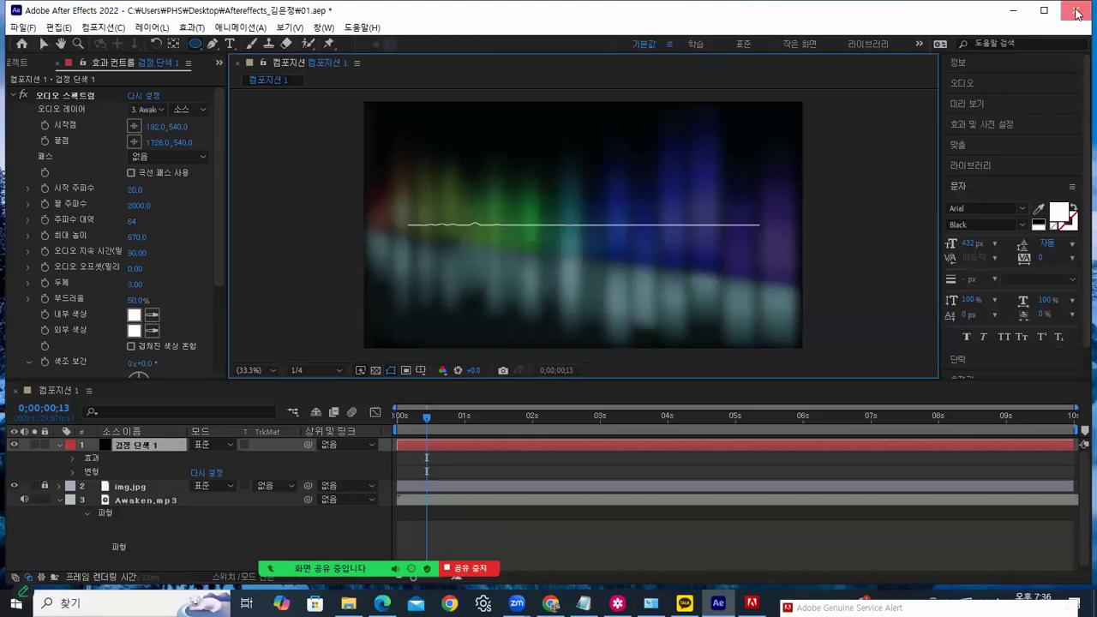
# Save the project on close, then play the sample equalizer mp4 from the audio effects folder
pyautogui.click(497, 319)
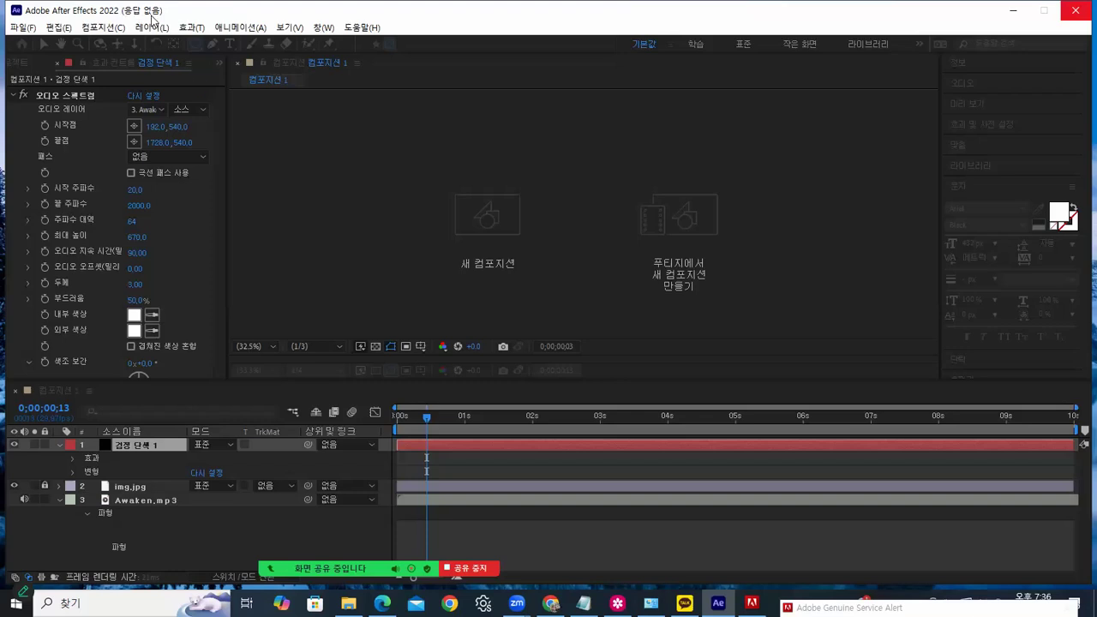
pyautogui.click(347, 603)
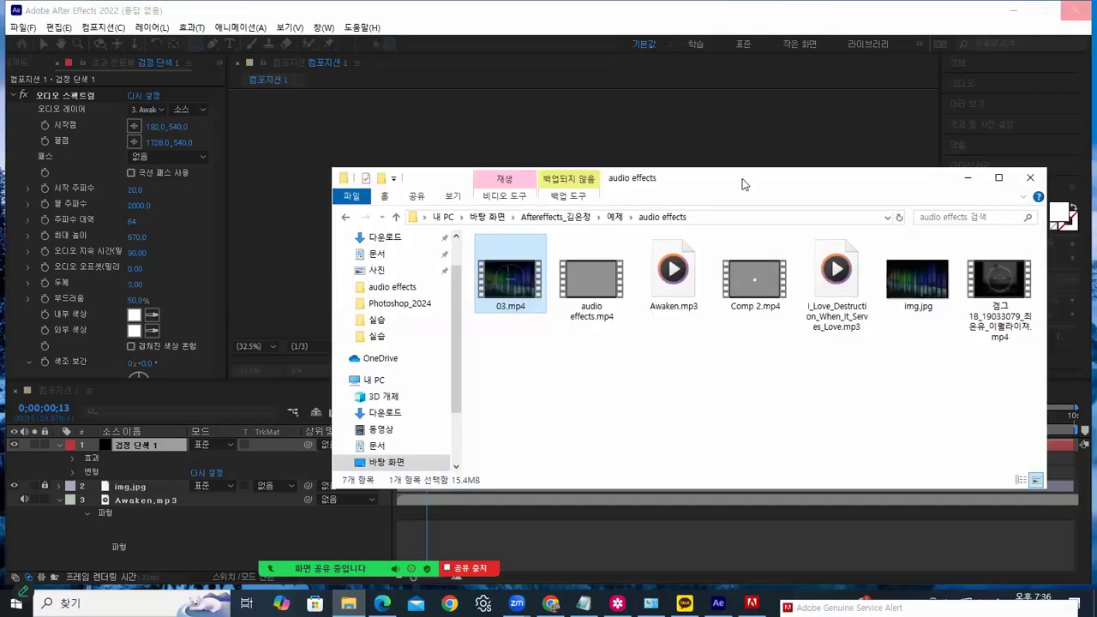
pyautogui.moveTo(744, 180); pyautogui.dragTo(694, 147)
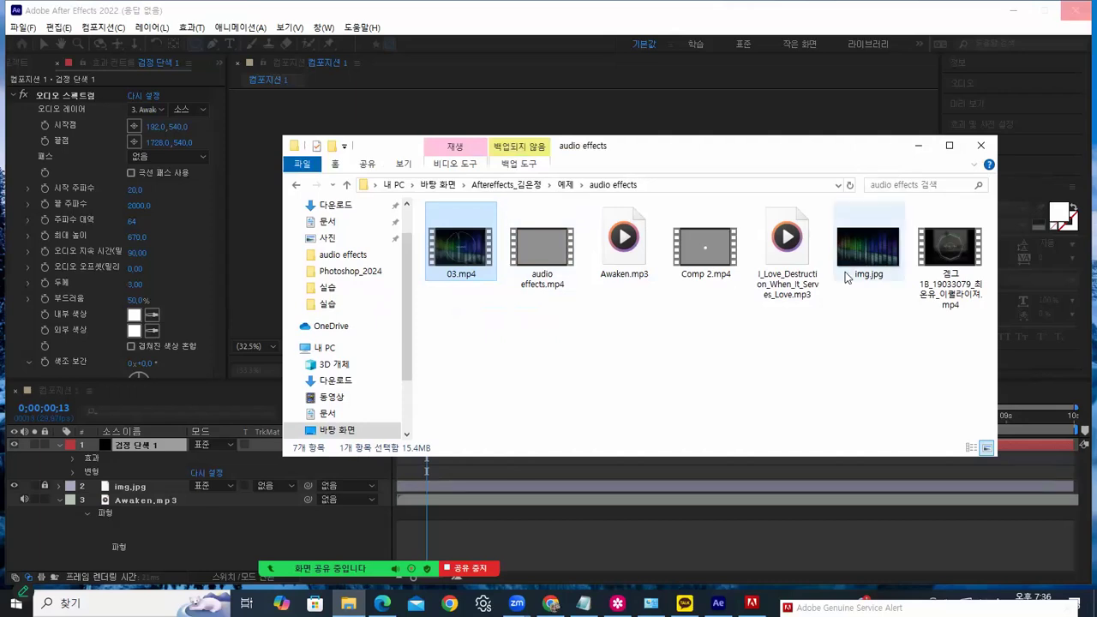
pyautogui.click(949, 254)
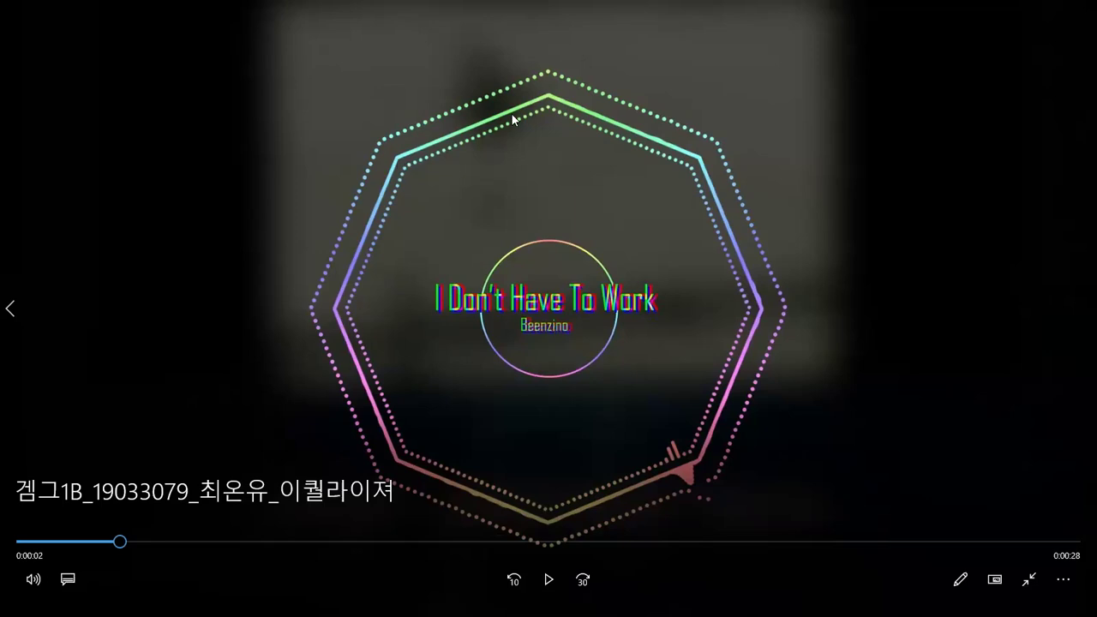
# Watch the sample circular equalizer video, then exit full-screen playback
pyautogui.click(1028, 579)
# Close Media Player and force-quit the unresponsive After Effects with 프로그램 닫기
pyautogui.click(1078, 11)
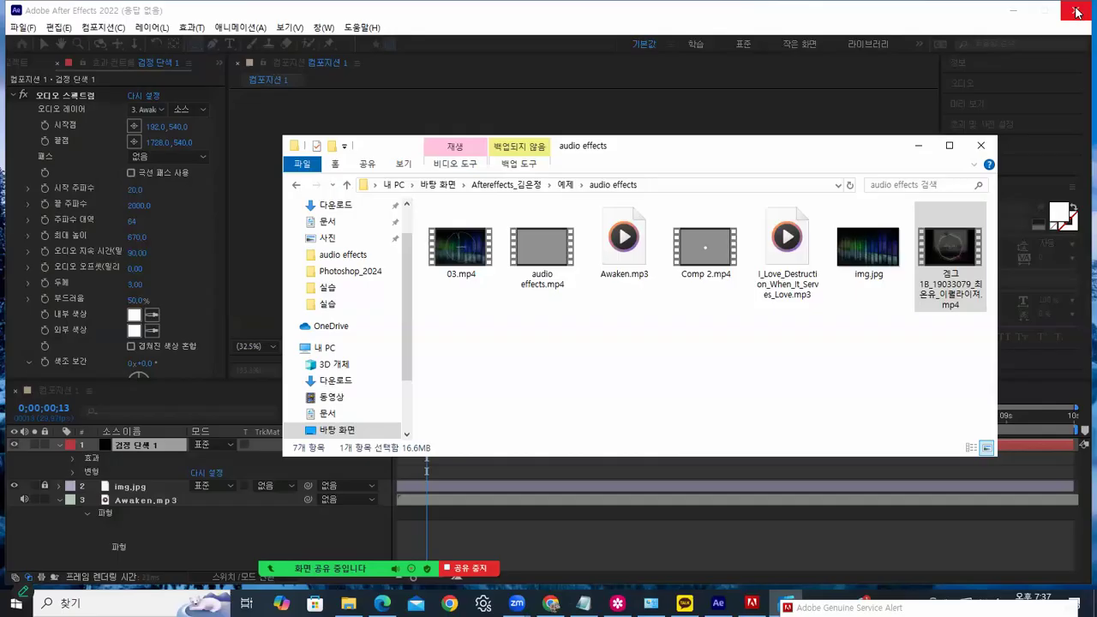
pyautogui.click(151, 13)
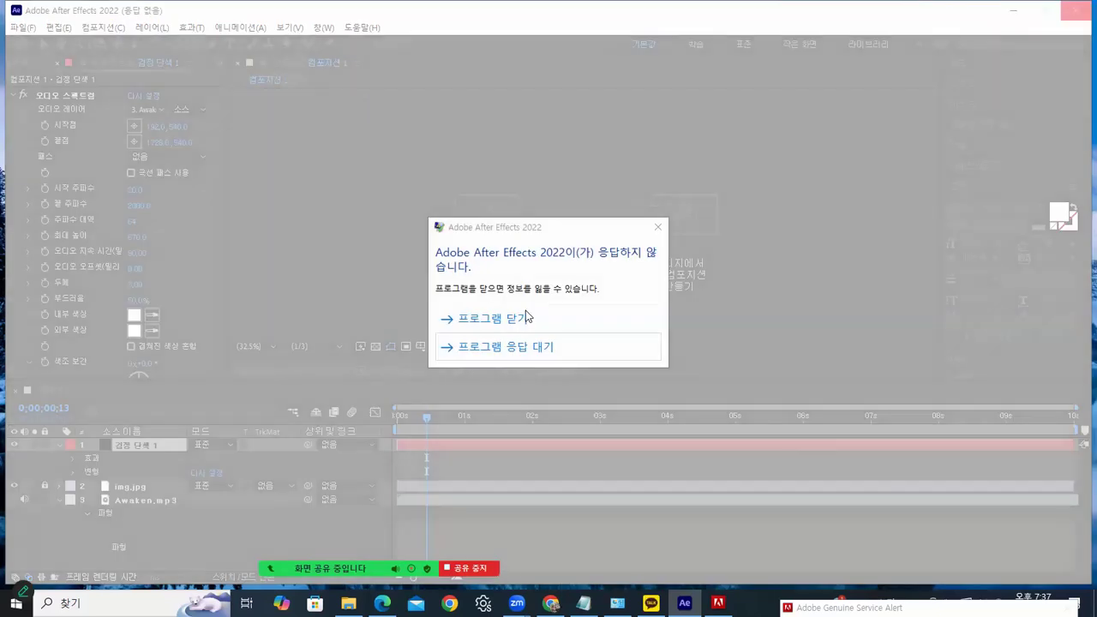
pyautogui.click(527, 318)
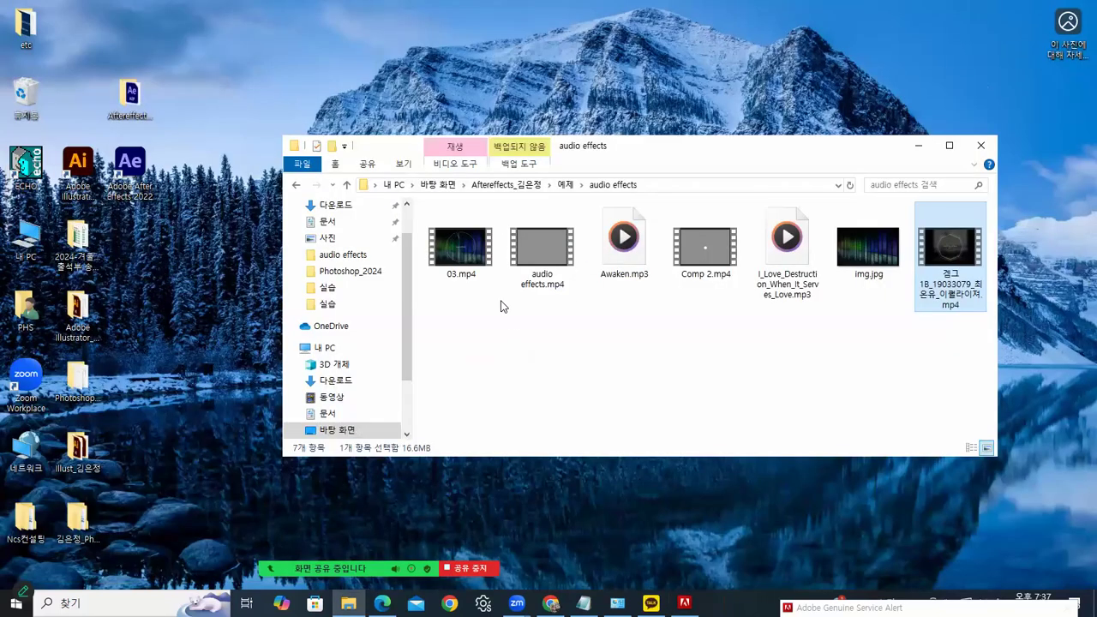
# Relaunch After Effects, dismiss the compatibility report, and reopen 01.aep
pyautogui.doubleClick(138, 160)
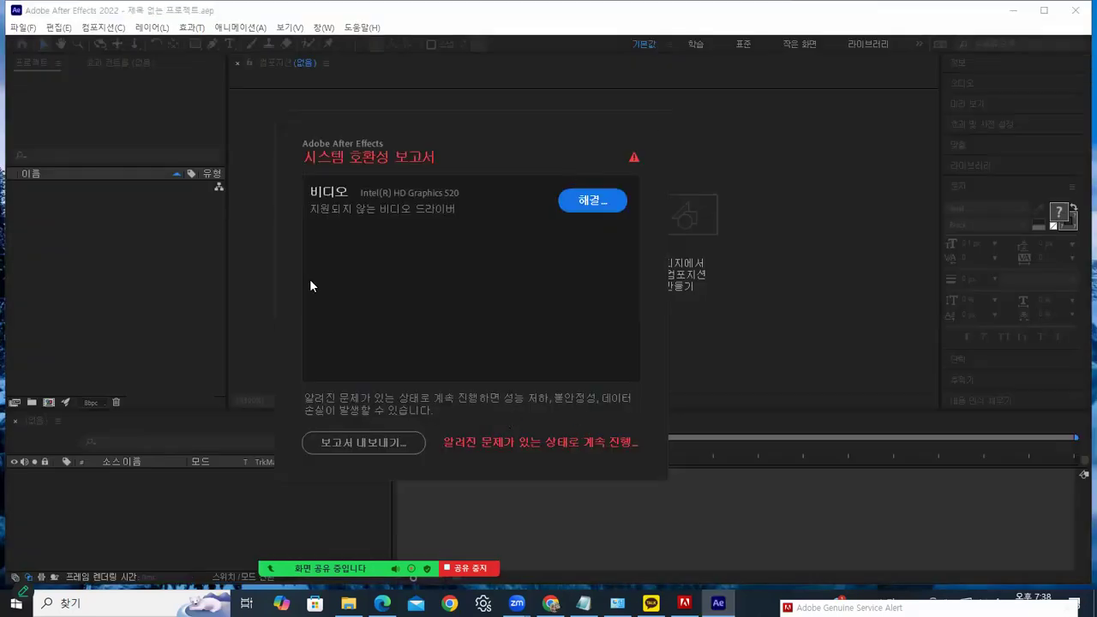
pyautogui.click(475, 442)
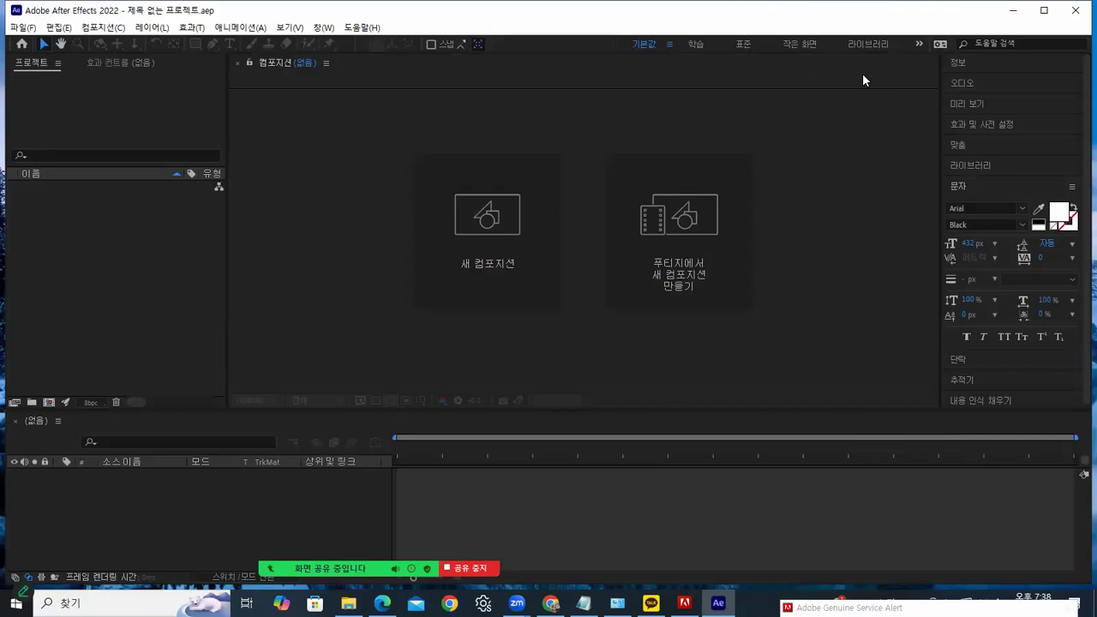
pyautogui.click(23, 28)
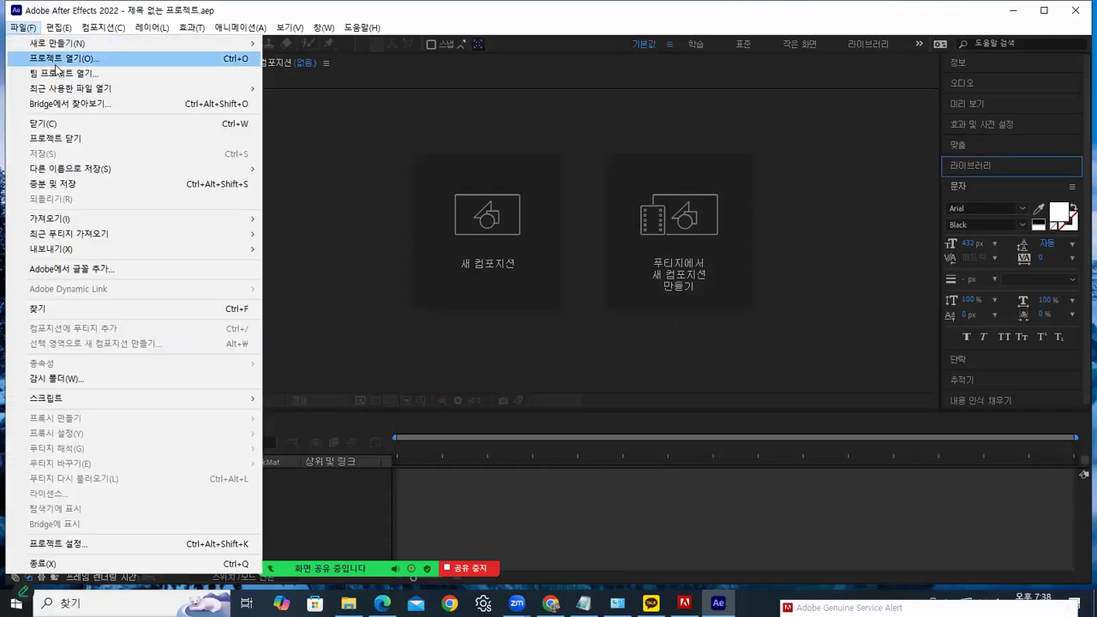
pyautogui.click(53, 59)
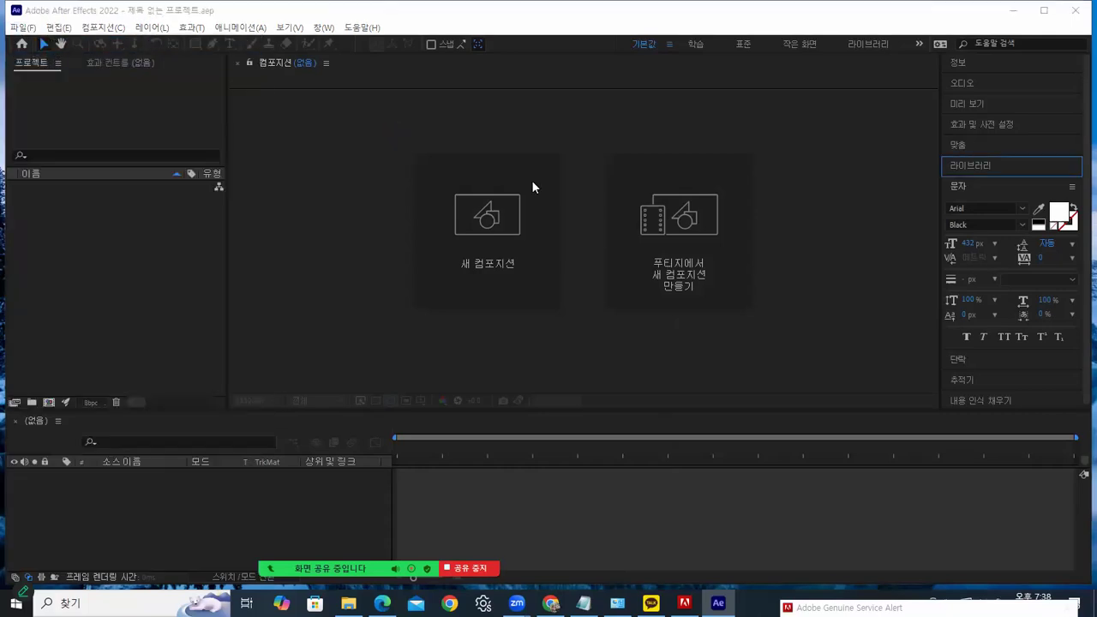
pyautogui.click(511, 168)
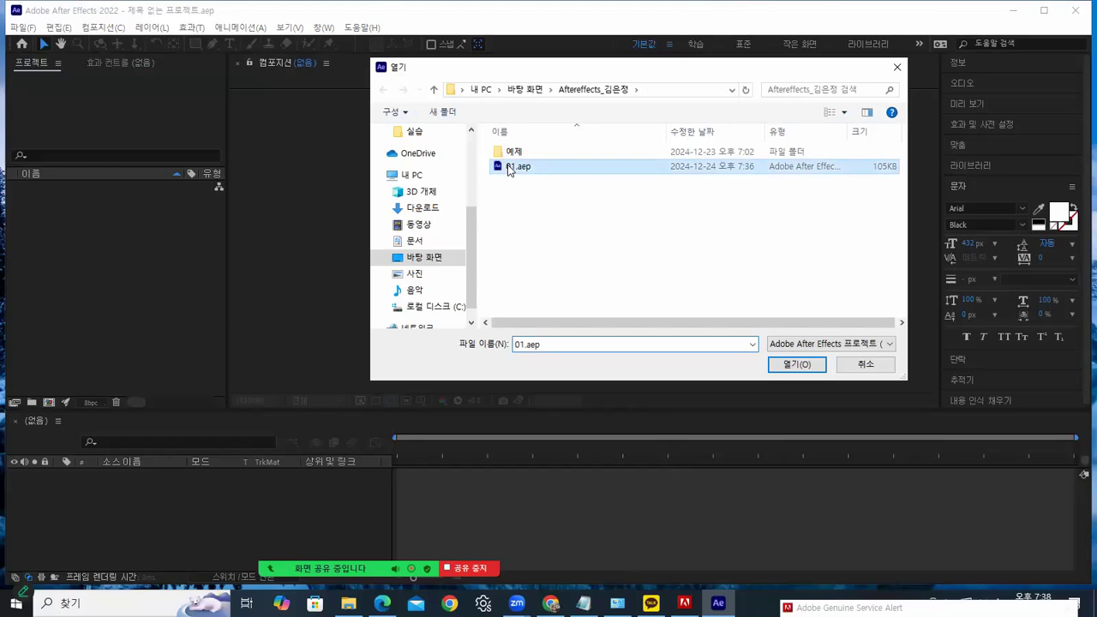
pyautogui.click(796, 364)
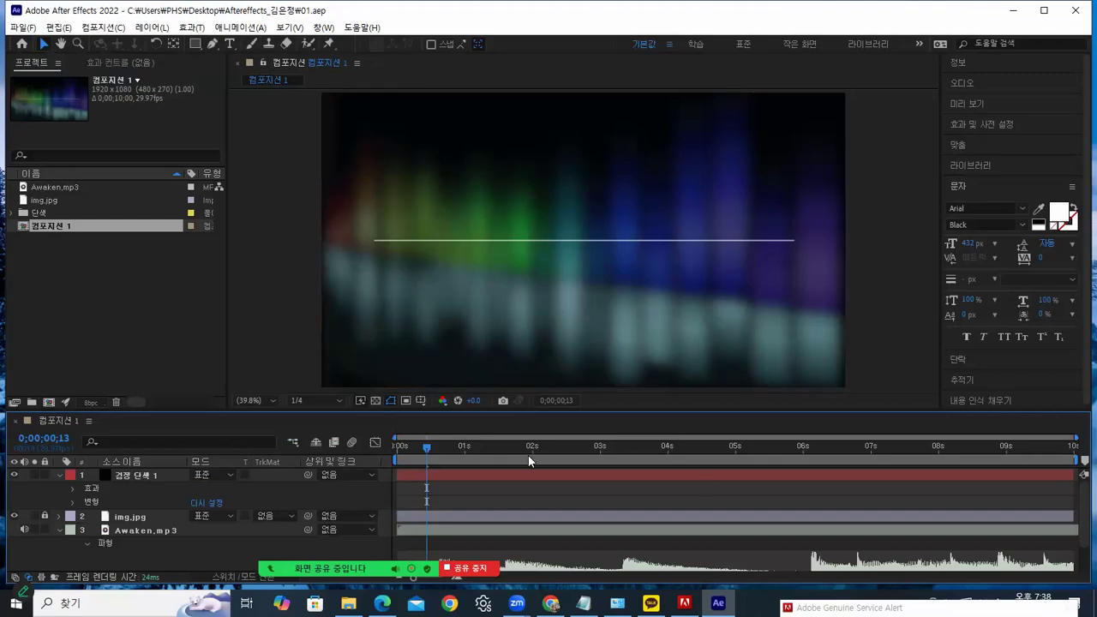
# Scrub near 1 second, show Black Solid 1's Audio Spectrum settings, and begin an ellipse mask
pyautogui.moveTo(420, 450); pyautogui.dragTo(458, 449)
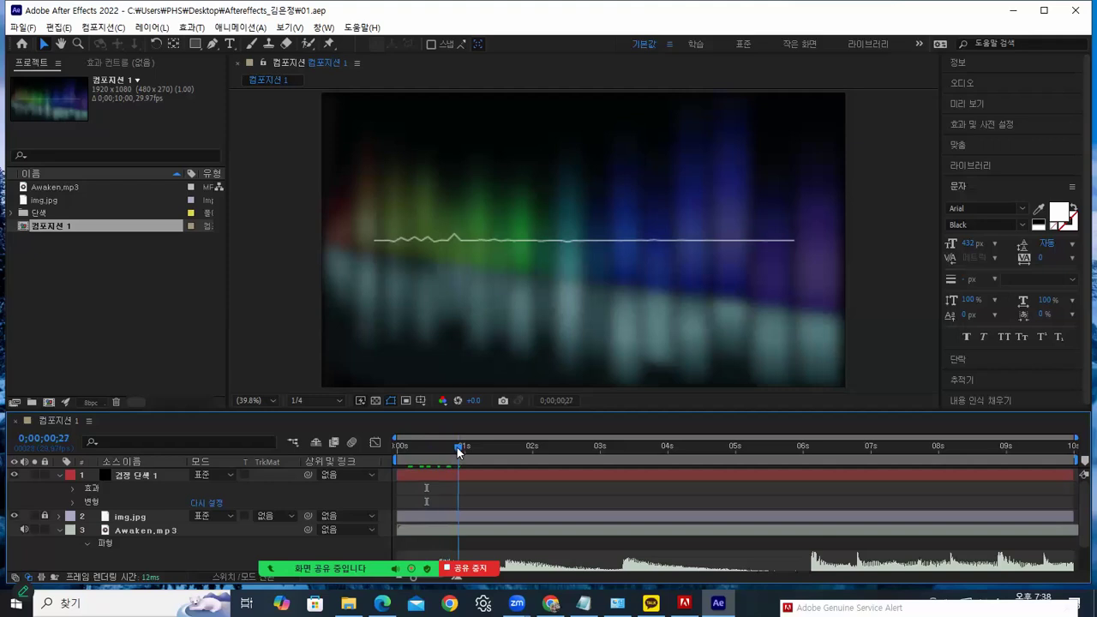
pyautogui.click(144, 476)
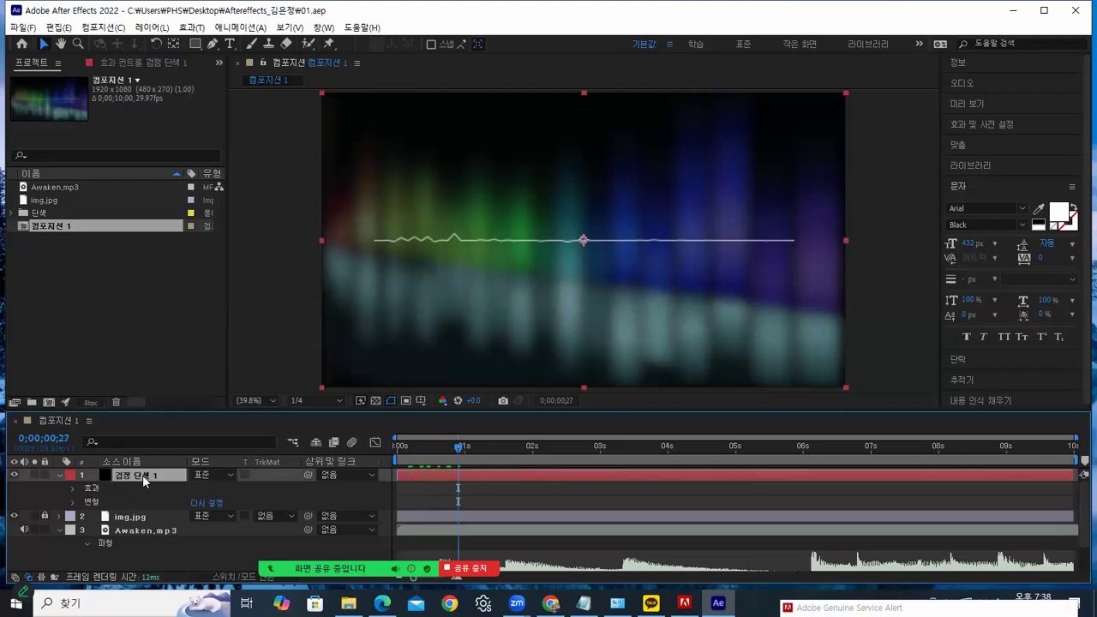
pyautogui.click(115, 62)
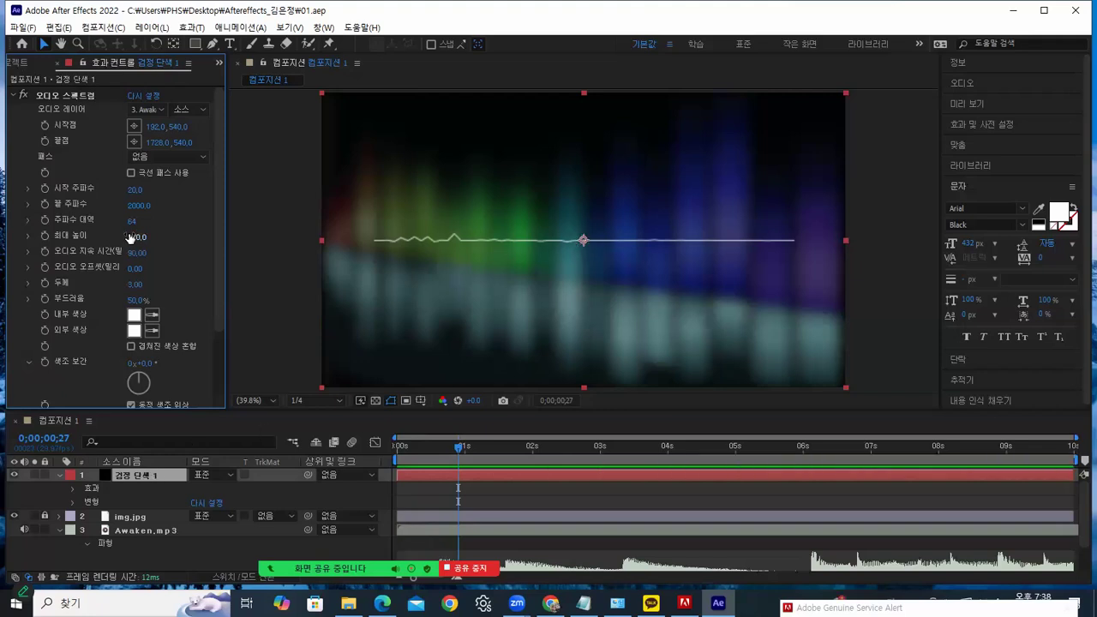
pyautogui.moveTo(199, 45); pyautogui.dragTo(226, 72)
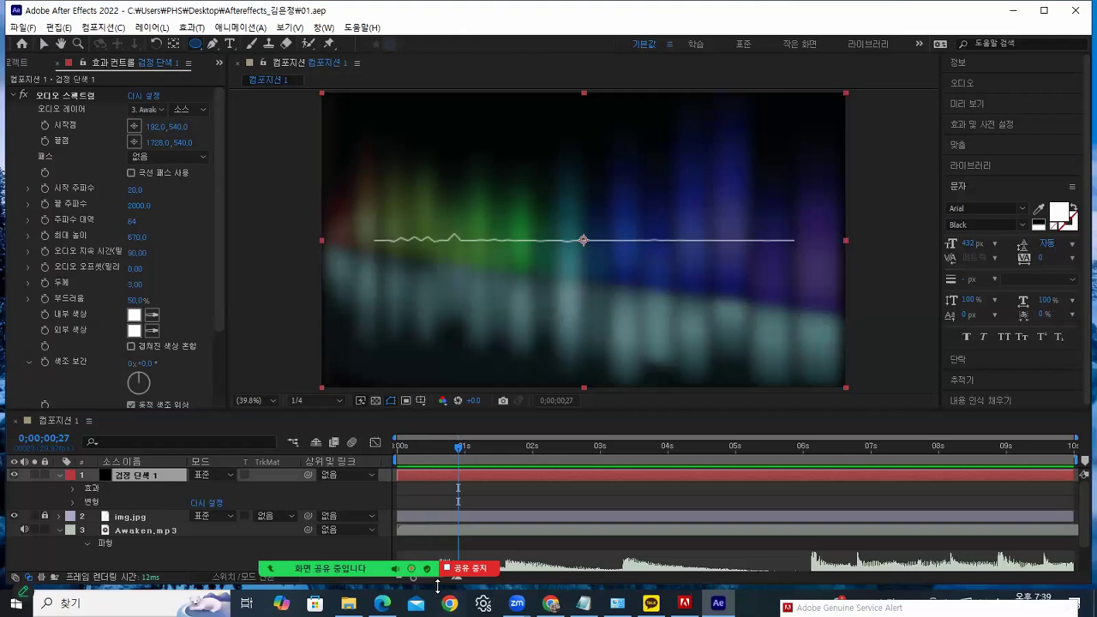
pyautogui.moveTo(667, 543)
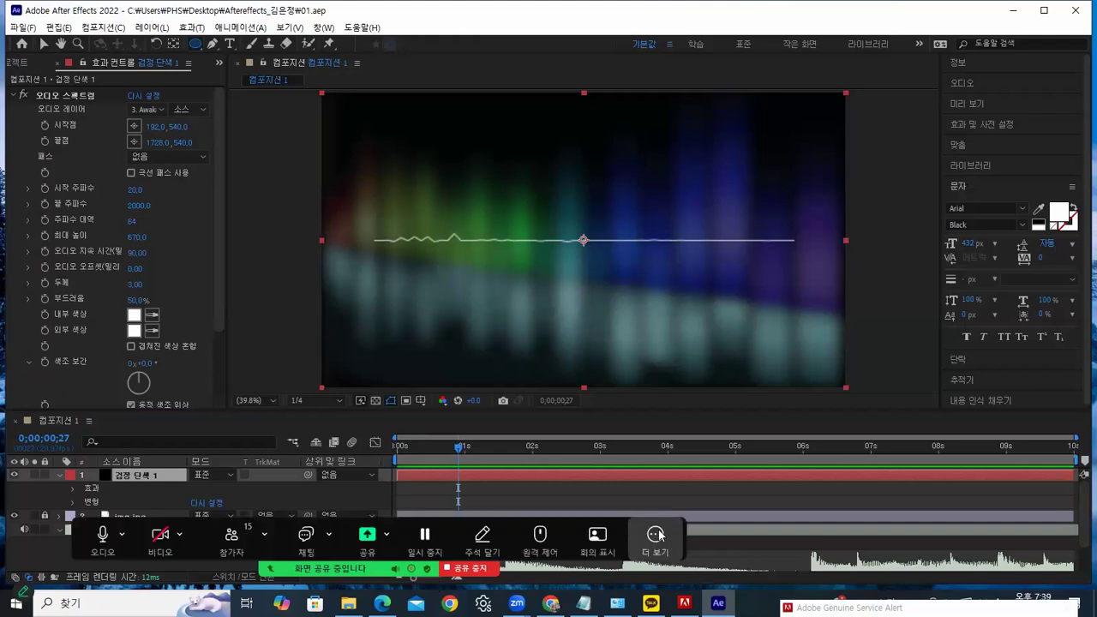
pyautogui.click(656, 536)
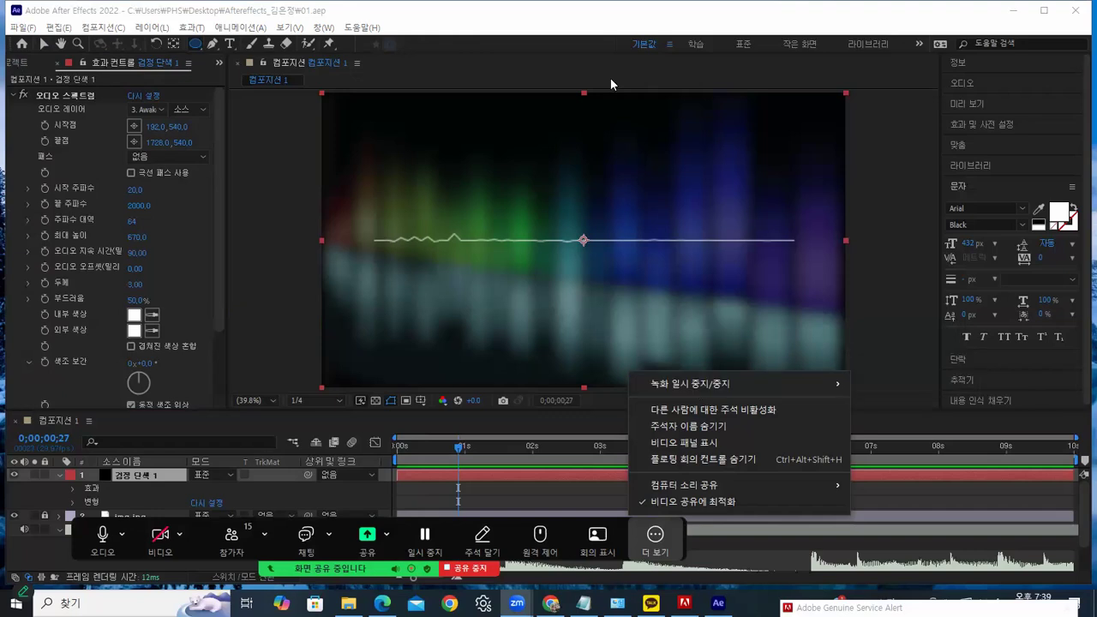
pyautogui.click(582, 240)
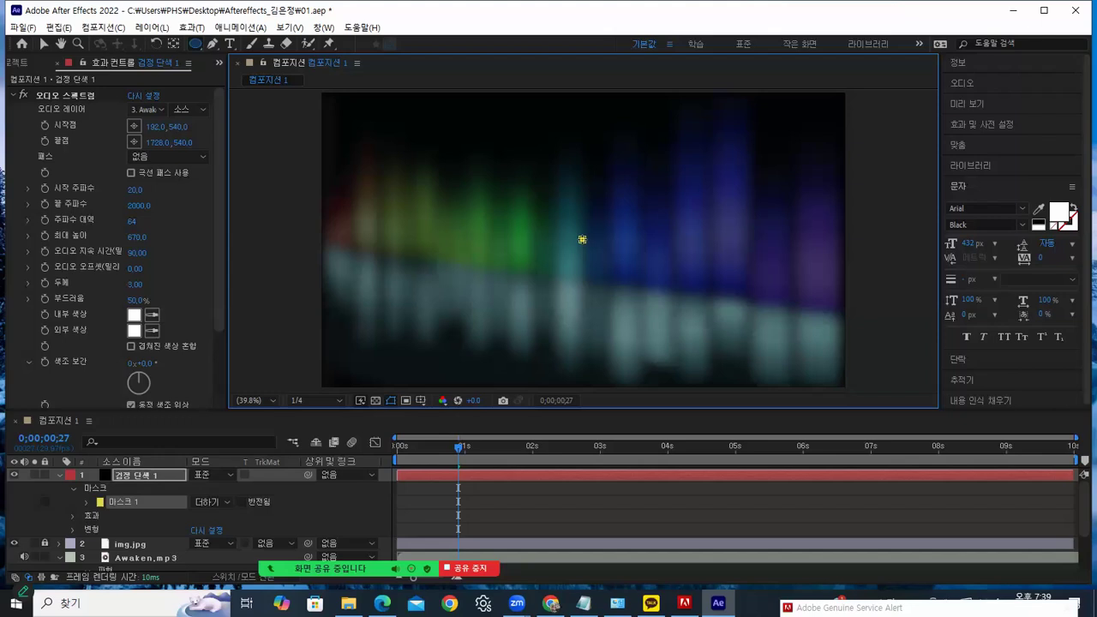
# Draw circular Mask 1 around the composition centre and set the Audio Spectrum path to Mask 1
pyautogui.moveTo(584, 240)
pyautogui.mouseDown()
pyautogui.moveTo(638, 294)
pyautogui.moveTo(635, 275)
pyautogui.moveTo(709, 294)
pyautogui.mouseUp()
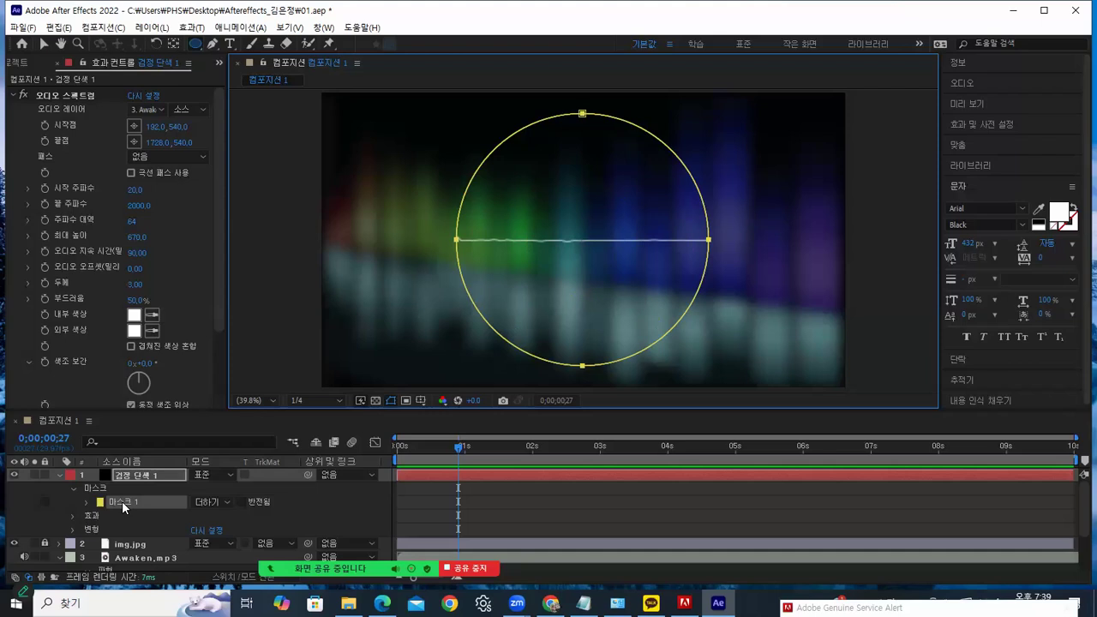
pyautogui.click(153, 157)
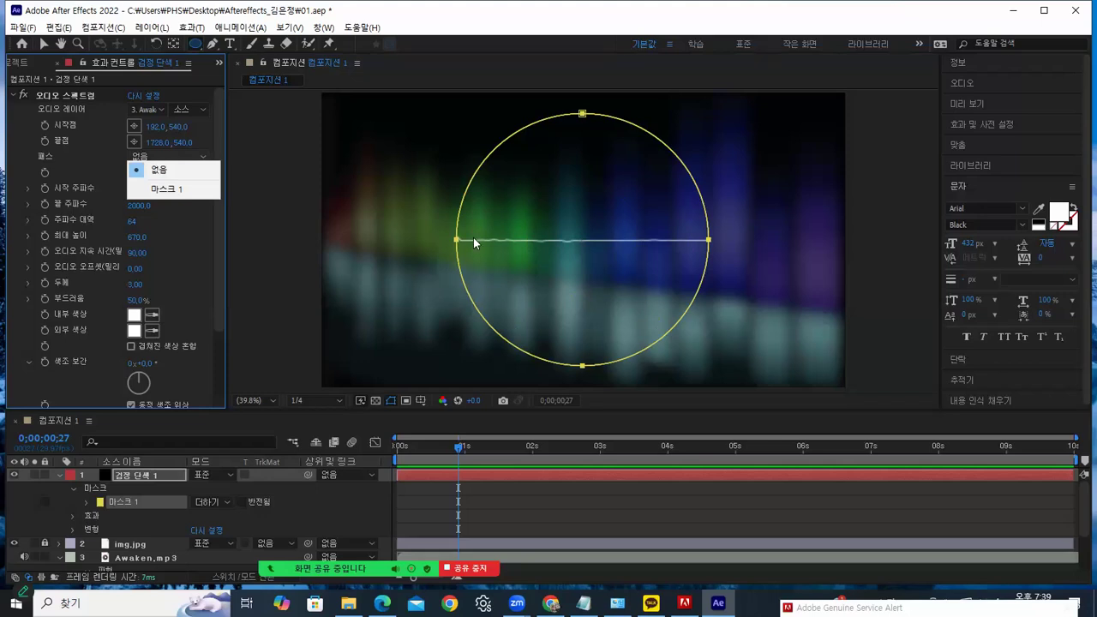
pyautogui.click(164, 191)
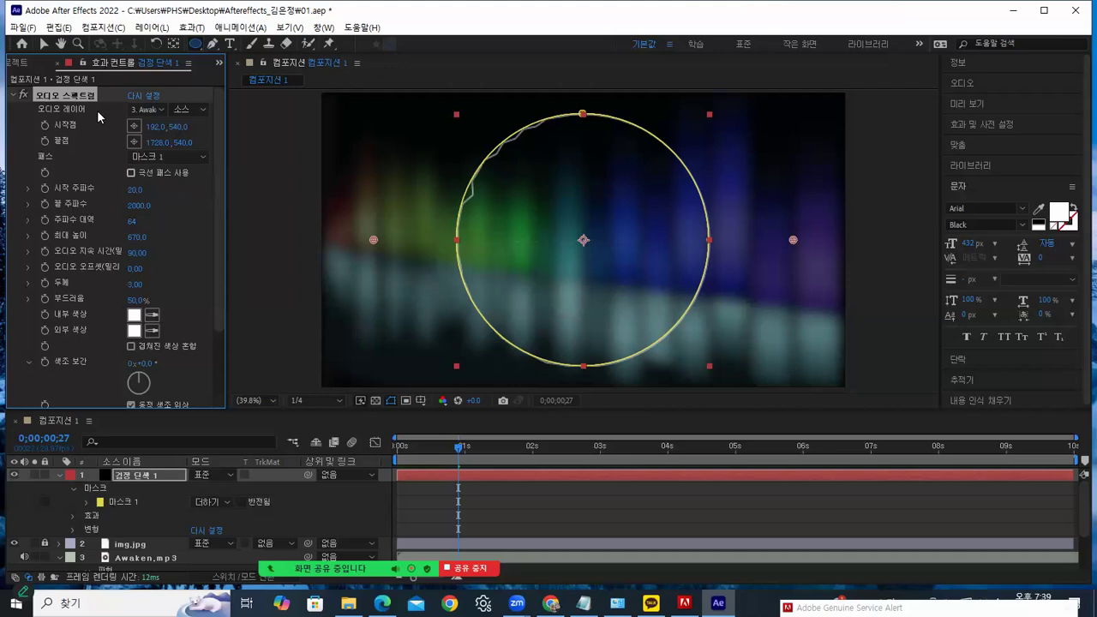
# Expand the timeline to show the Awaken.mp3 waveform and scrub to preview the spectrum ring
pyautogui.click(44, 44)
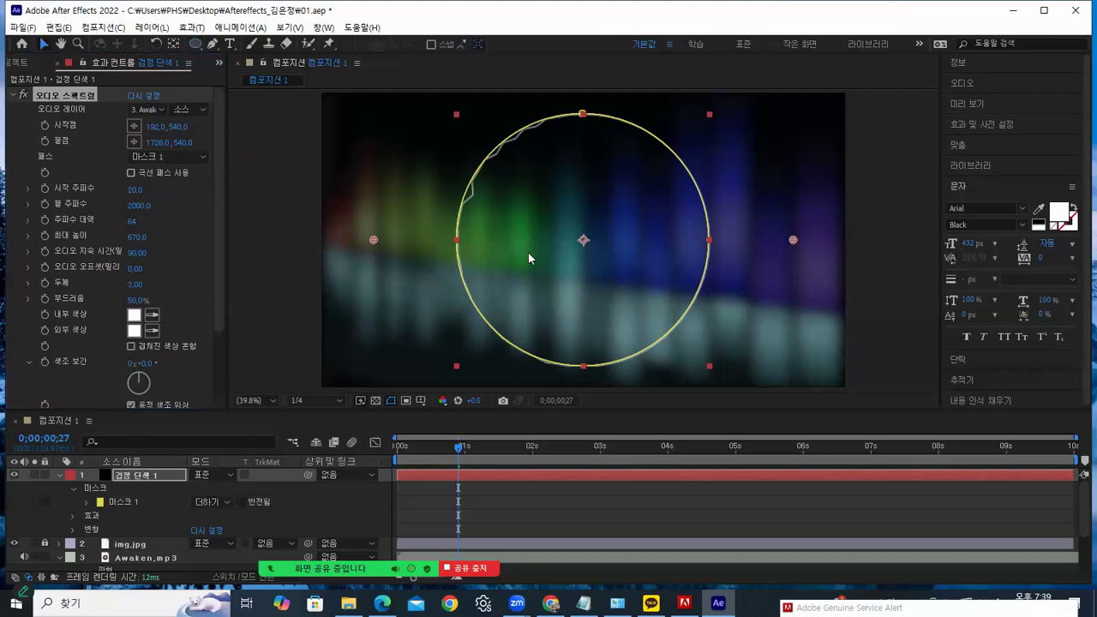
pyautogui.moveTo(458, 456)
pyautogui.mouseDown()
pyautogui.moveTo(415, 454)
pyautogui.moveTo(474, 454)
pyautogui.mouseUp()
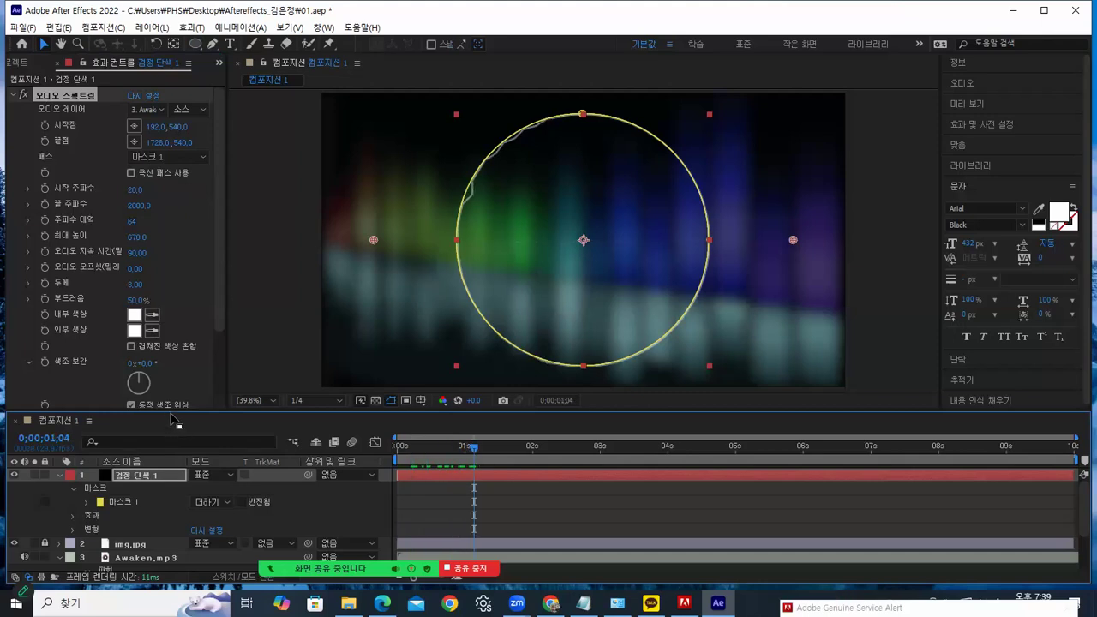
pyautogui.moveTo(168, 409); pyautogui.dragTo(169, 374)
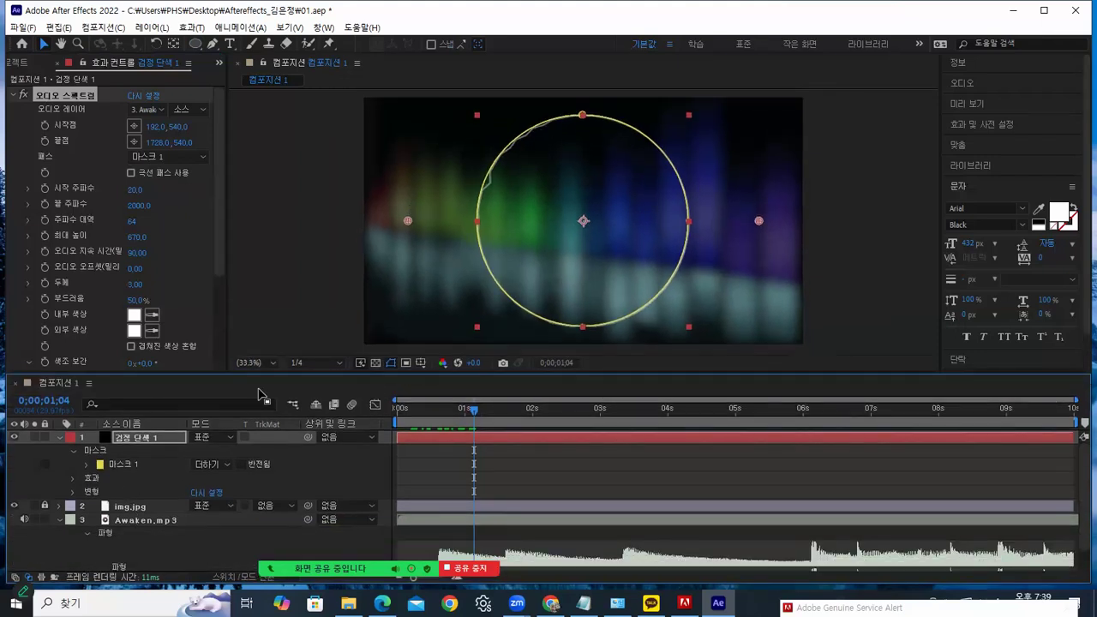
pyautogui.click(145, 508)
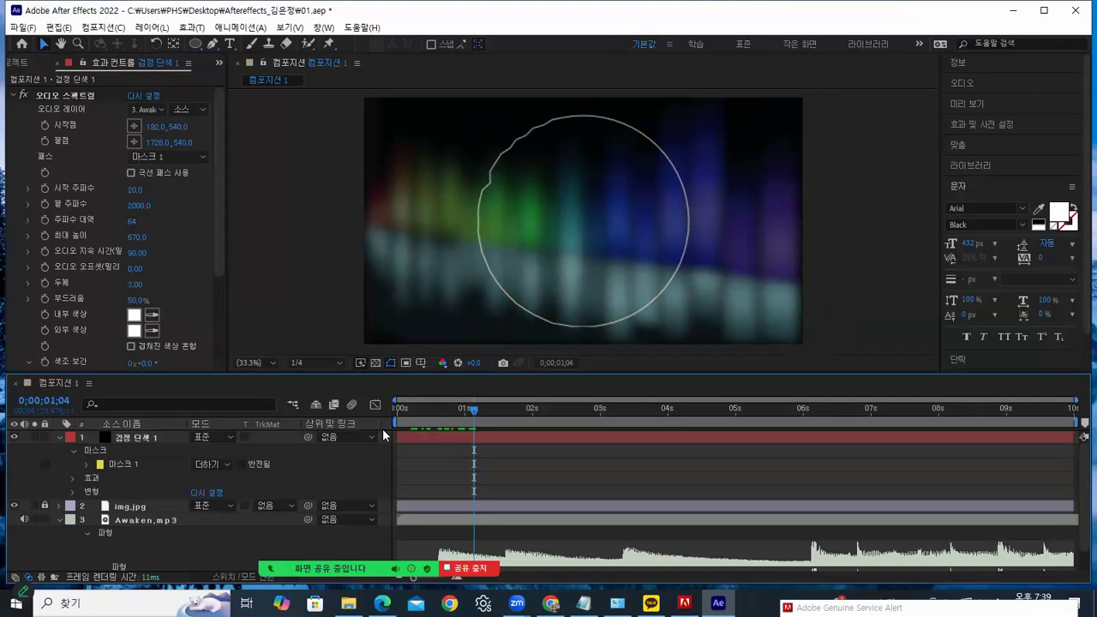
pyautogui.moveTo(473, 405); pyautogui.dragTo(813, 416)
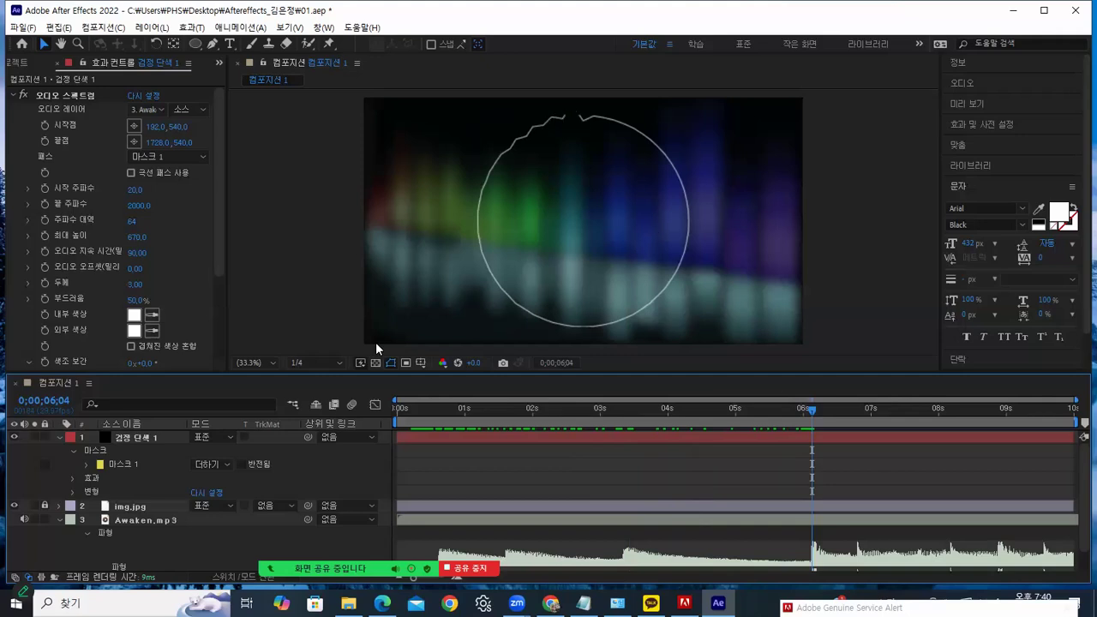
# Turn on Inverted for Mask 1 on 검정 단색 1, then scrub to about six seconds
pyautogui.click(139, 436)
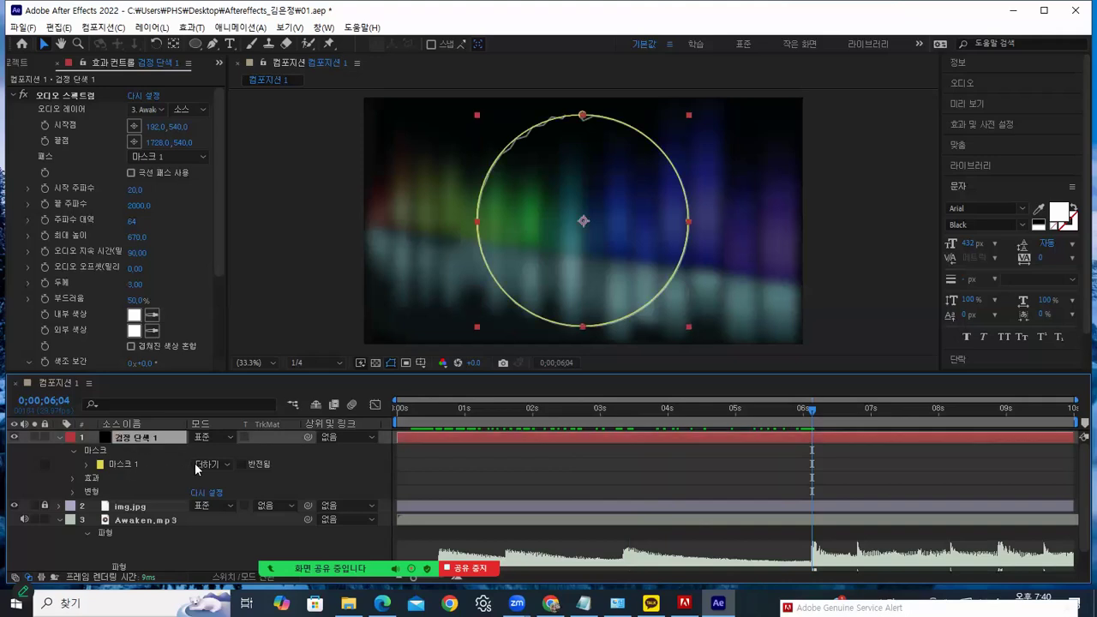
pyautogui.click(243, 463)
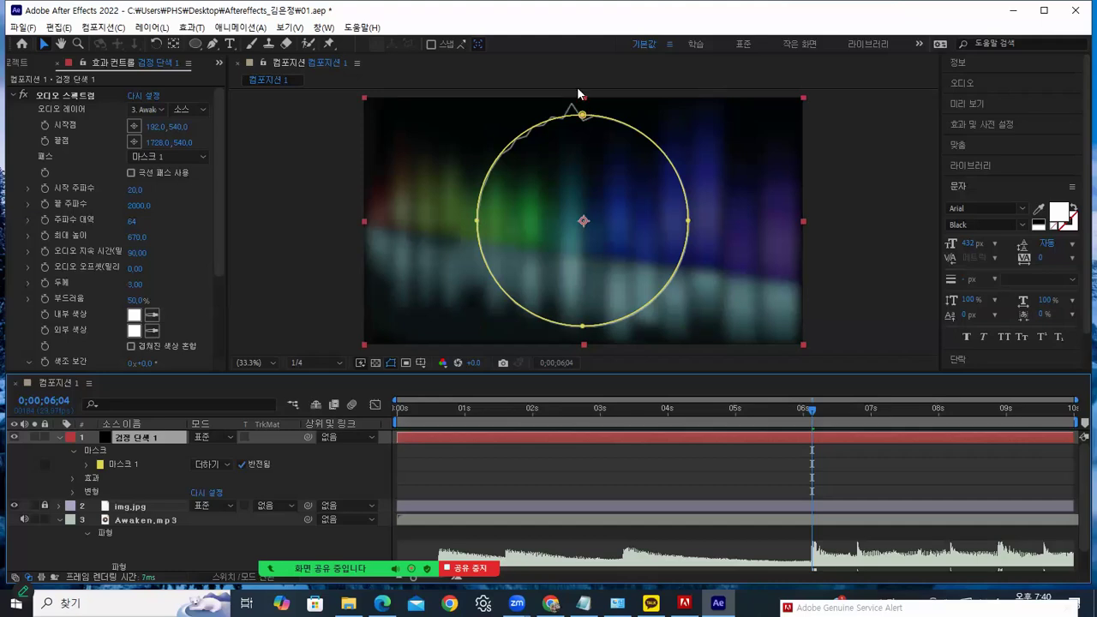
pyautogui.click(243, 464)
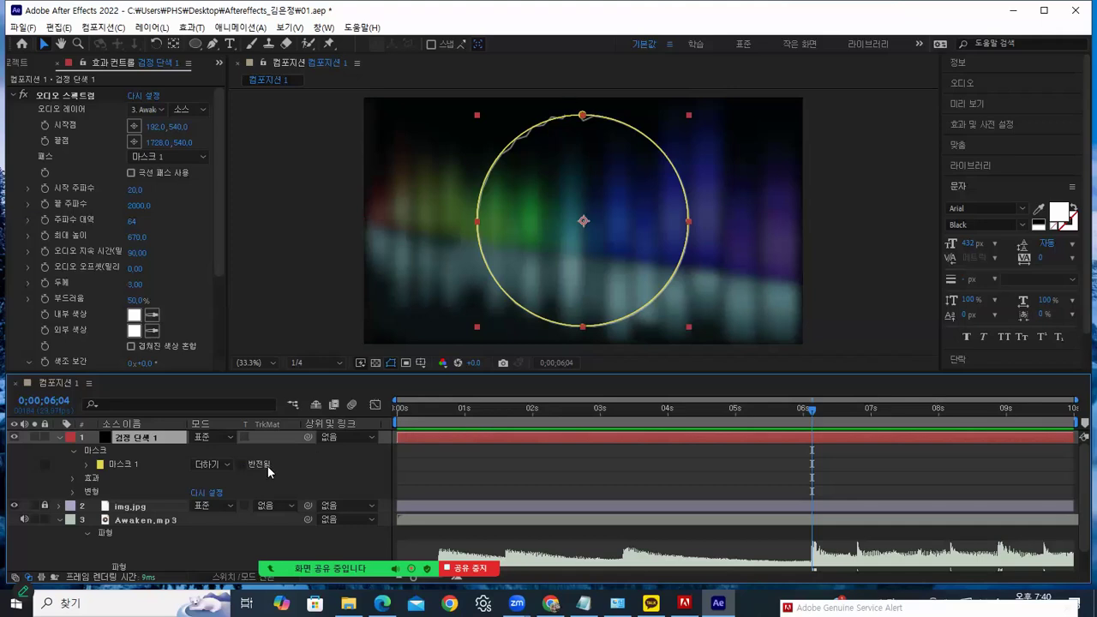
pyautogui.click(240, 463)
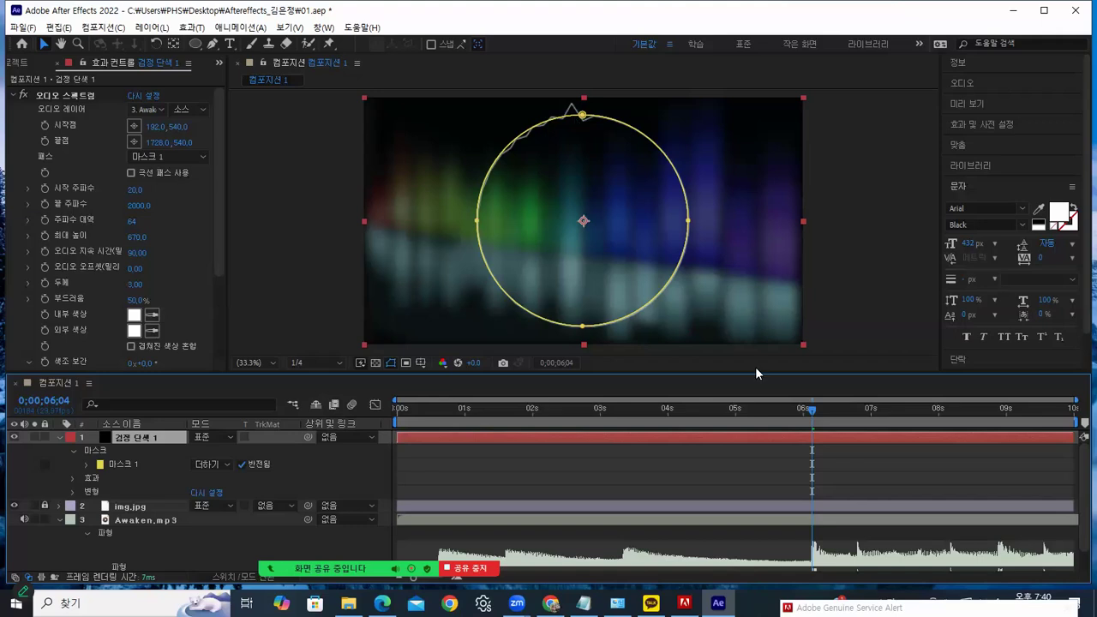
pyautogui.moveTo(814, 411); pyautogui.dragTo(434, 411)
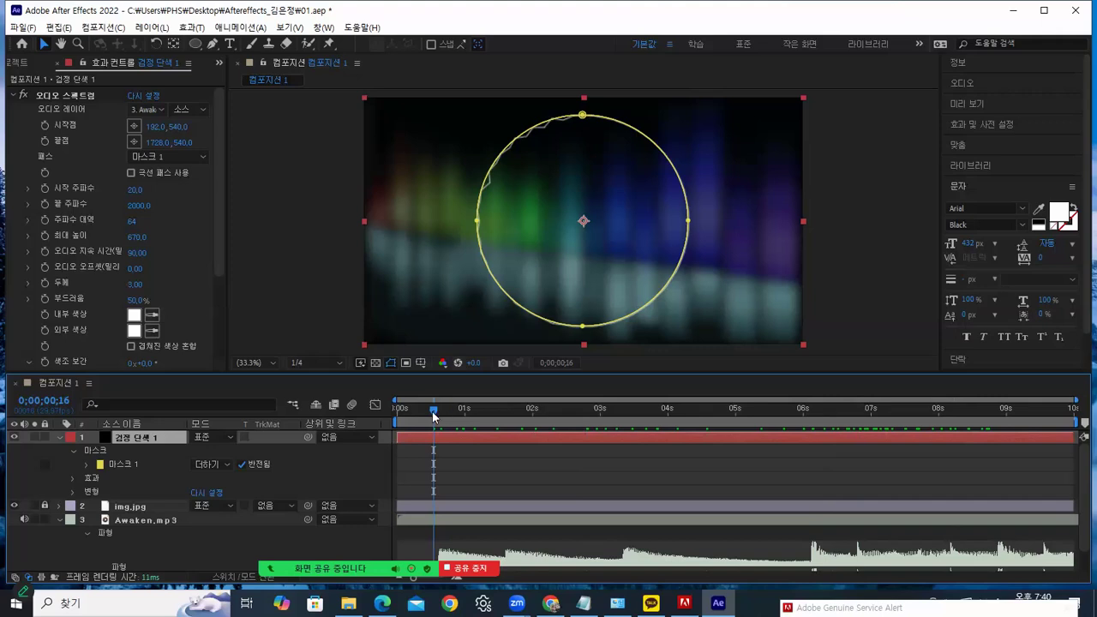
# Raise the Audio Spectrum maximum height to 920 and scrub to preview the taller spikes
pyautogui.click(525, 409)
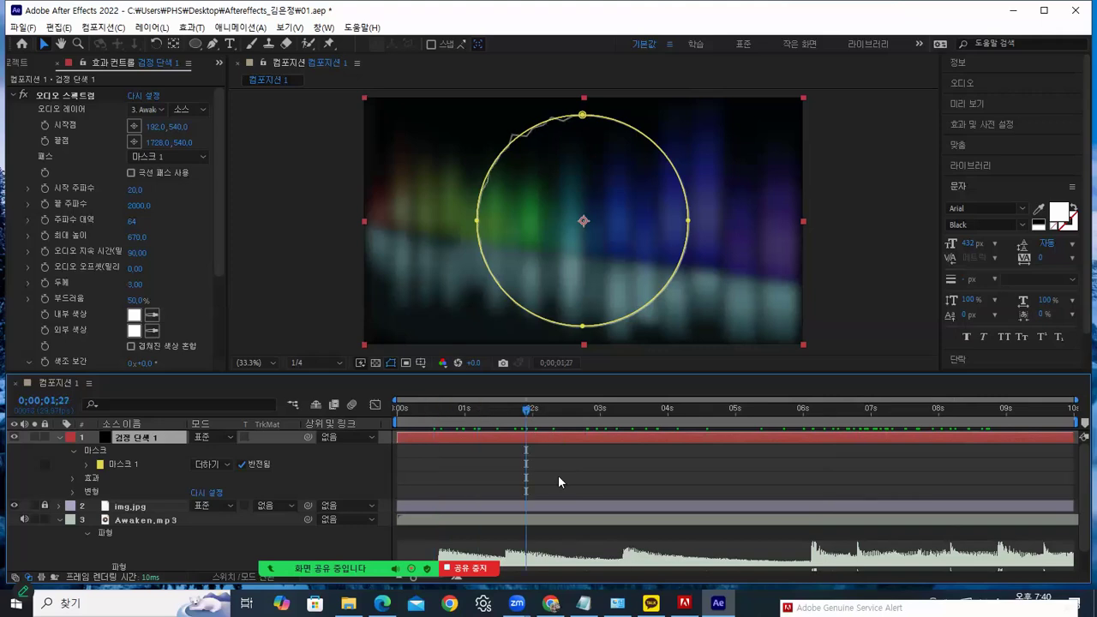
pyautogui.moveTo(549, 415); pyautogui.dragTo(809, 407)
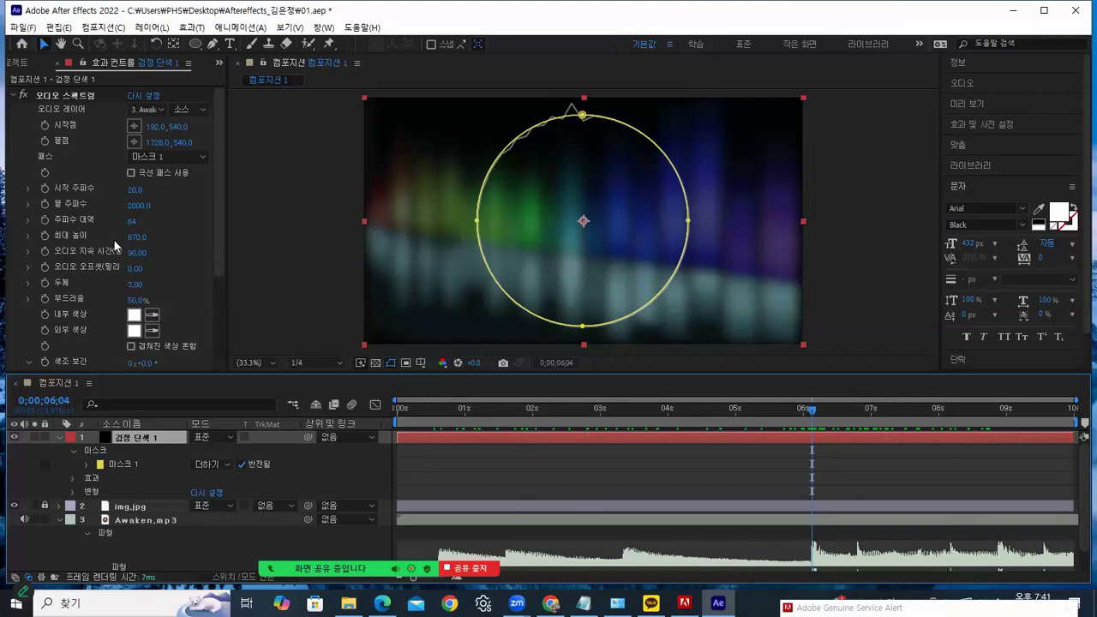
pyautogui.moveTo(137, 238); pyautogui.dragTo(149, 237)
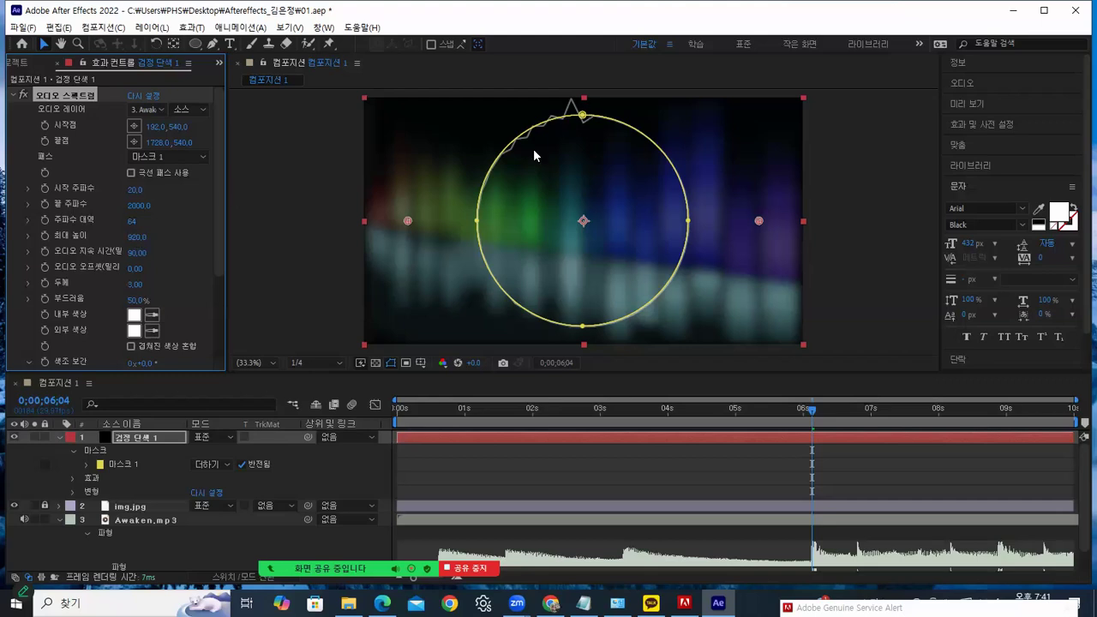
pyautogui.moveTo(794, 408); pyautogui.dragTo(556, 395)
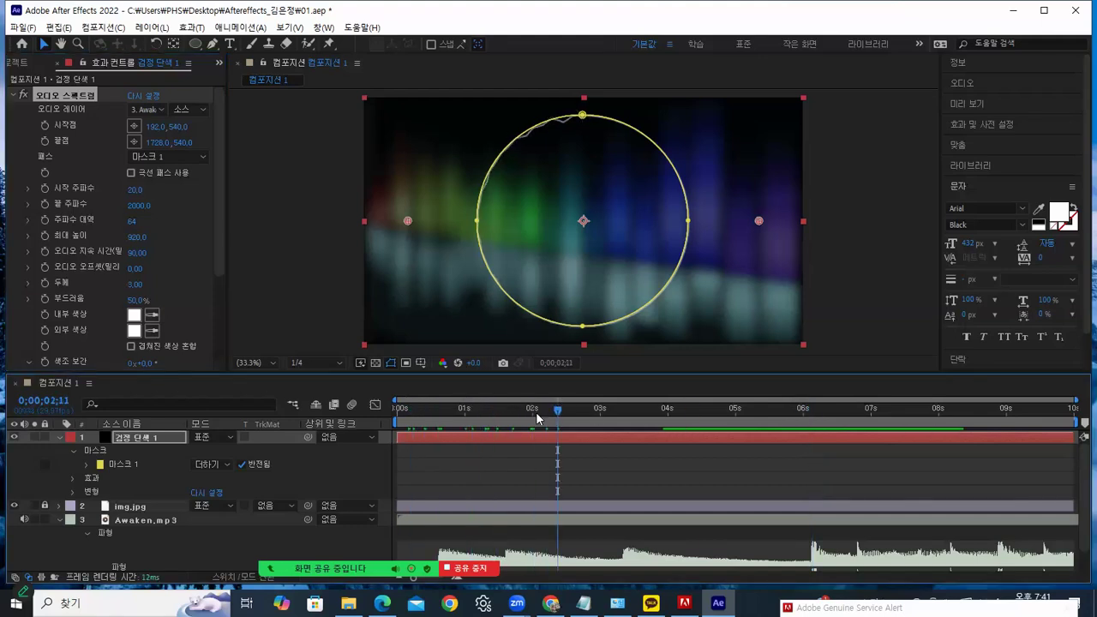
# View the black solid's circular mask on its own in the Layer panel
pyautogui.click(248, 363)
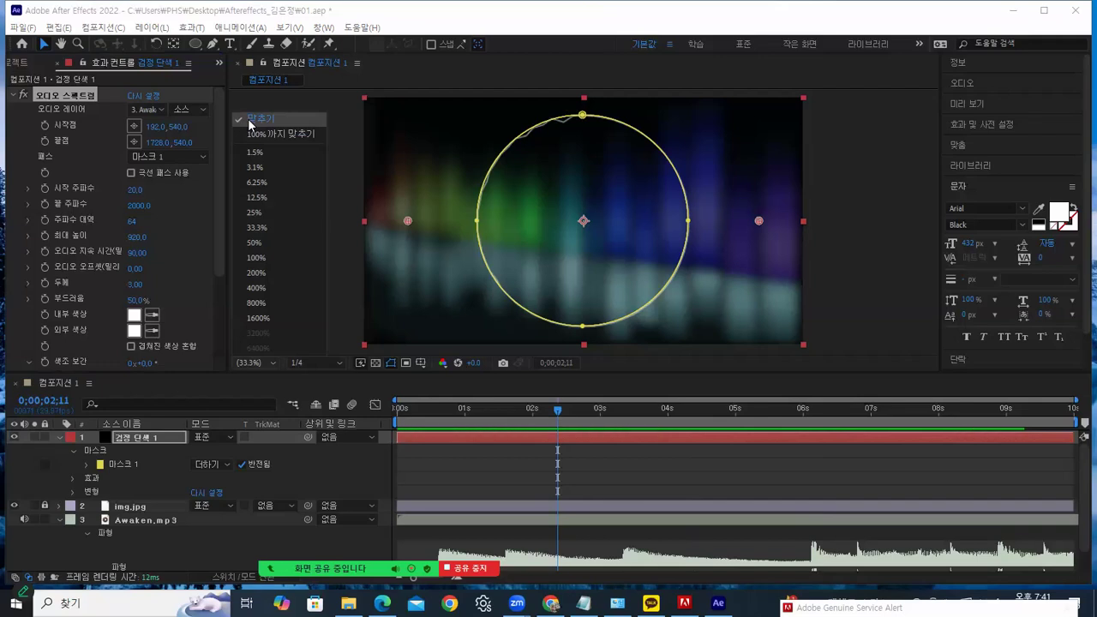
pyautogui.click(828, 155)
pyautogui.click(830, 155)
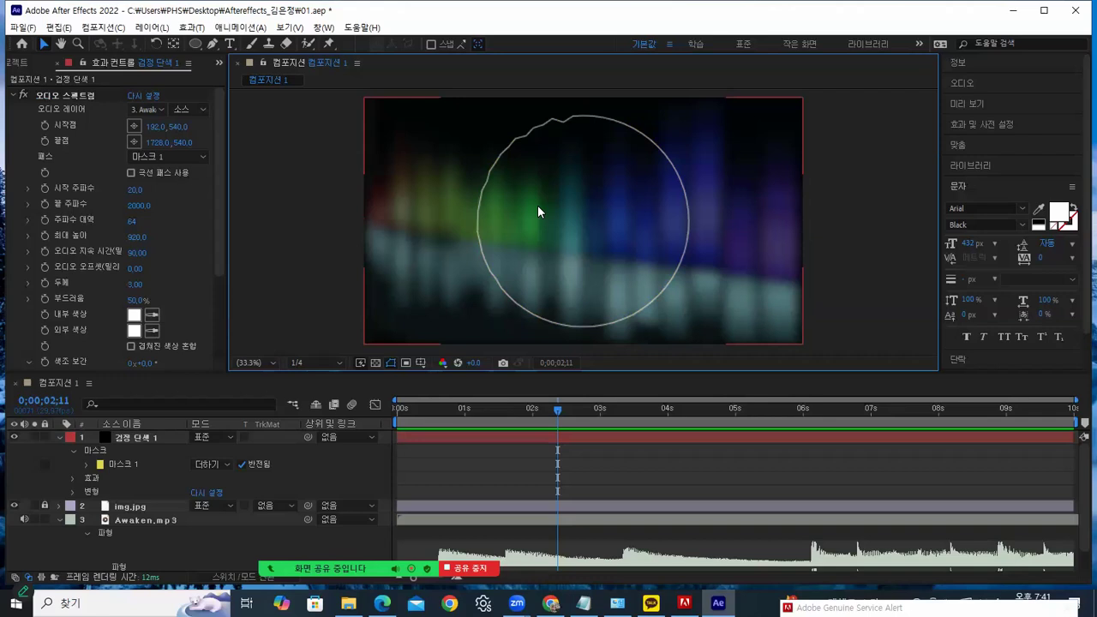
pyautogui.click(142, 436)
pyautogui.doubleClick(142, 435)
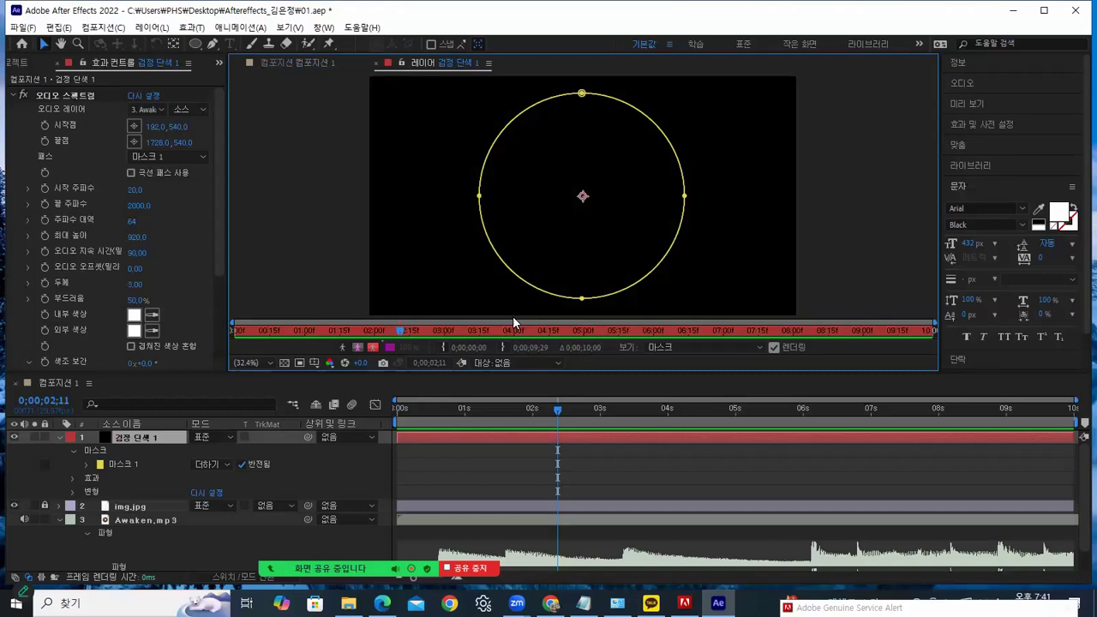
pyautogui.click(375, 62)
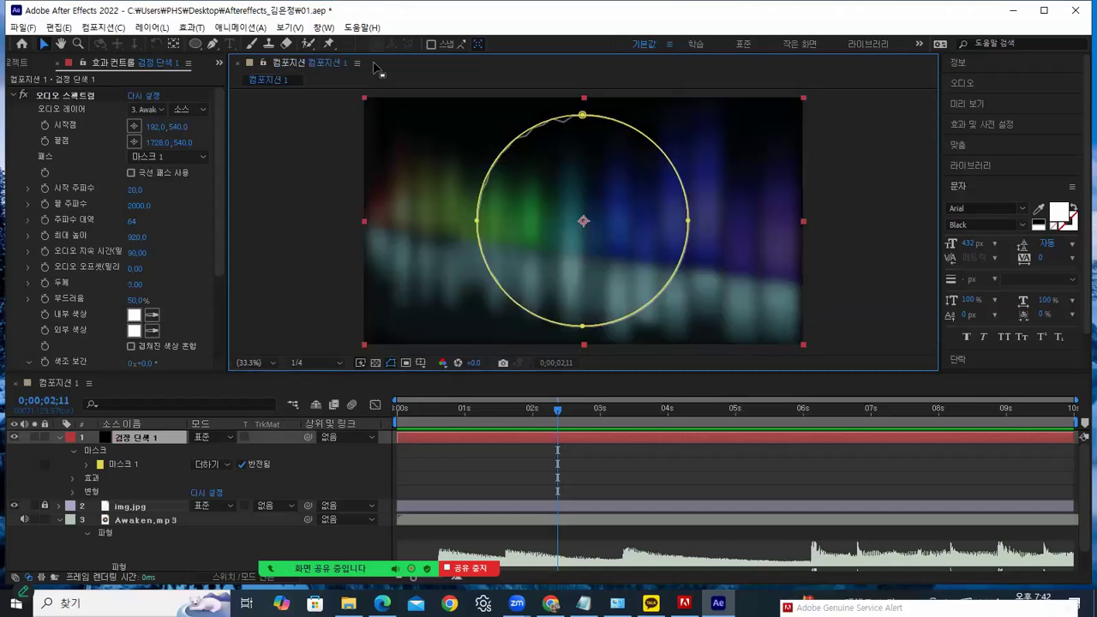
# View the blurred img.jpg background on its own, then lock that layer
pyautogui.click(123, 504)
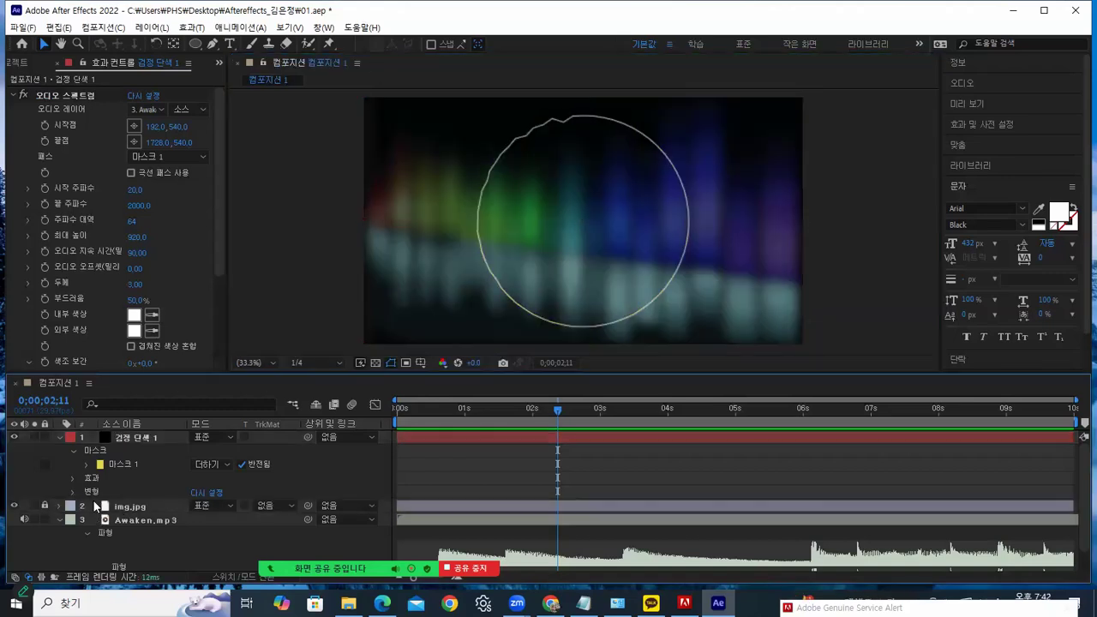
pyautogui.doubleClick(138, 504)
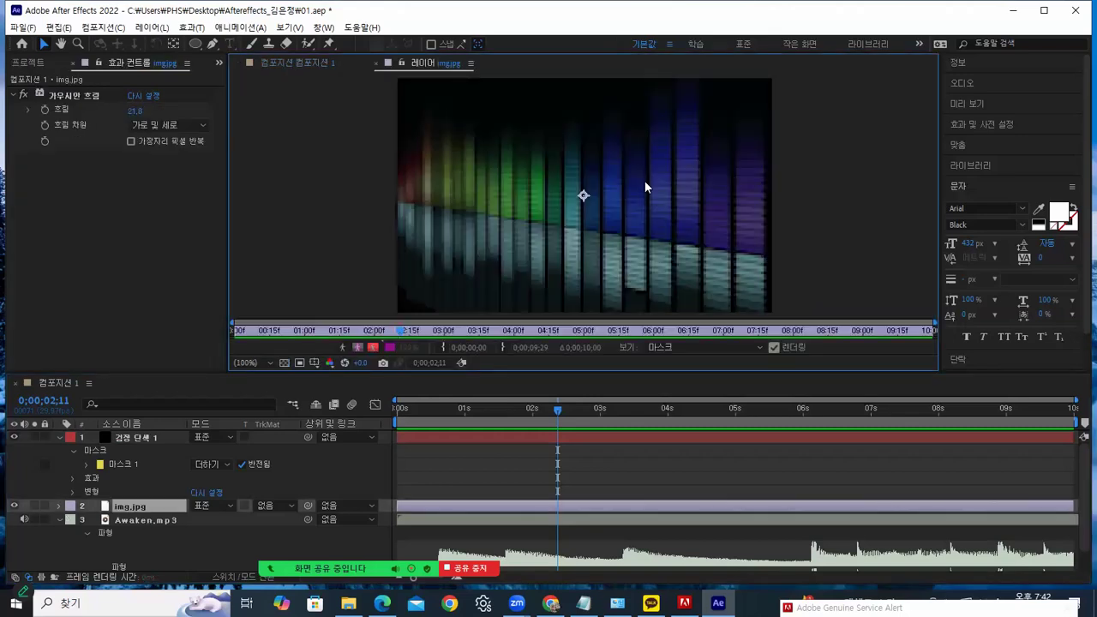
pyautogui.click(377, 65)
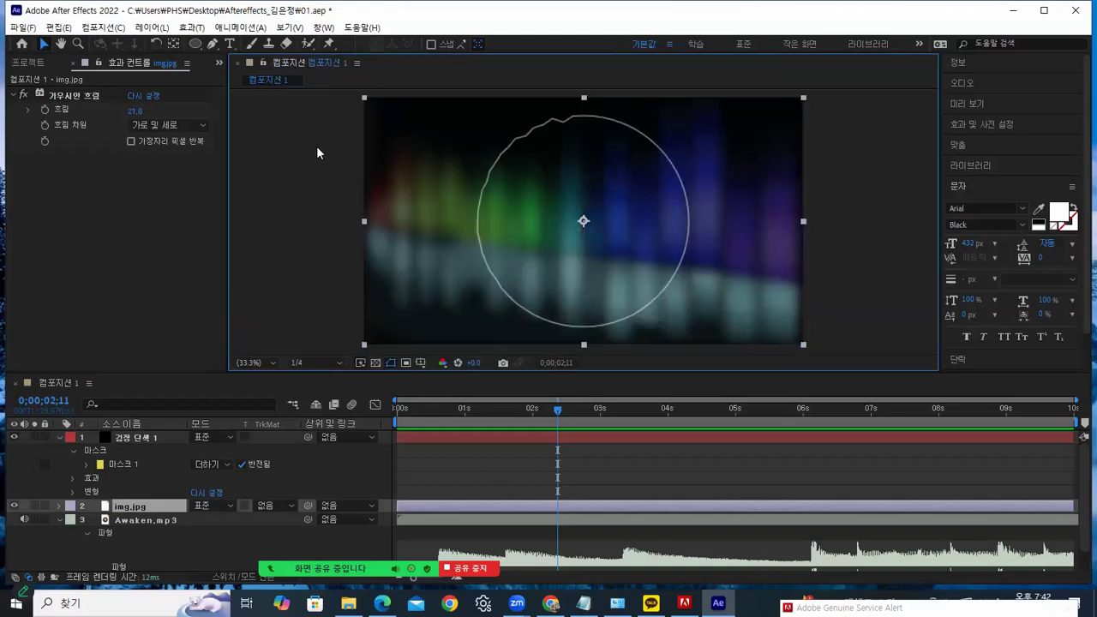
pyautogui.click(45, 505)
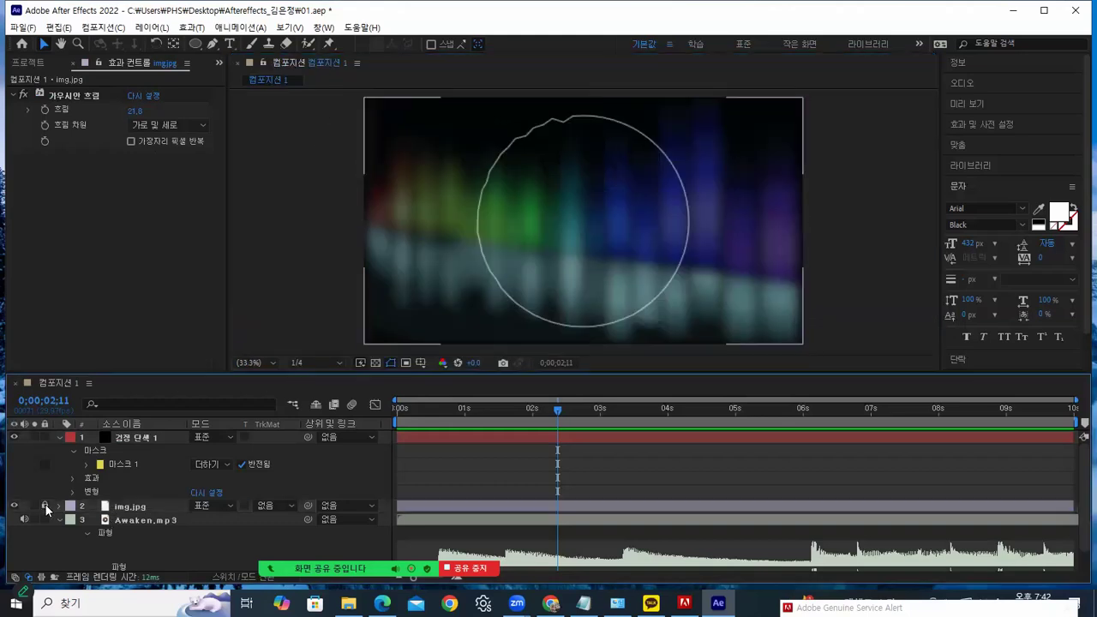
# Reselect the black solid and rewind the preview toward the start
pyautogui.click(146, 437)
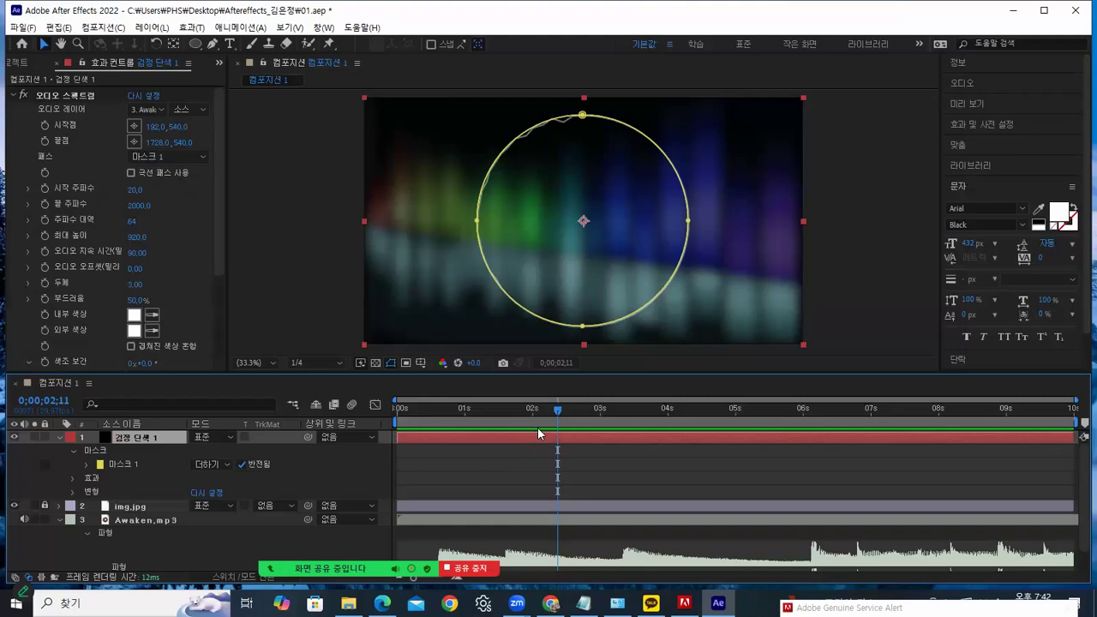
pyautogui.moveTo(557, 409); pyautogui.dragTo(484, 427)
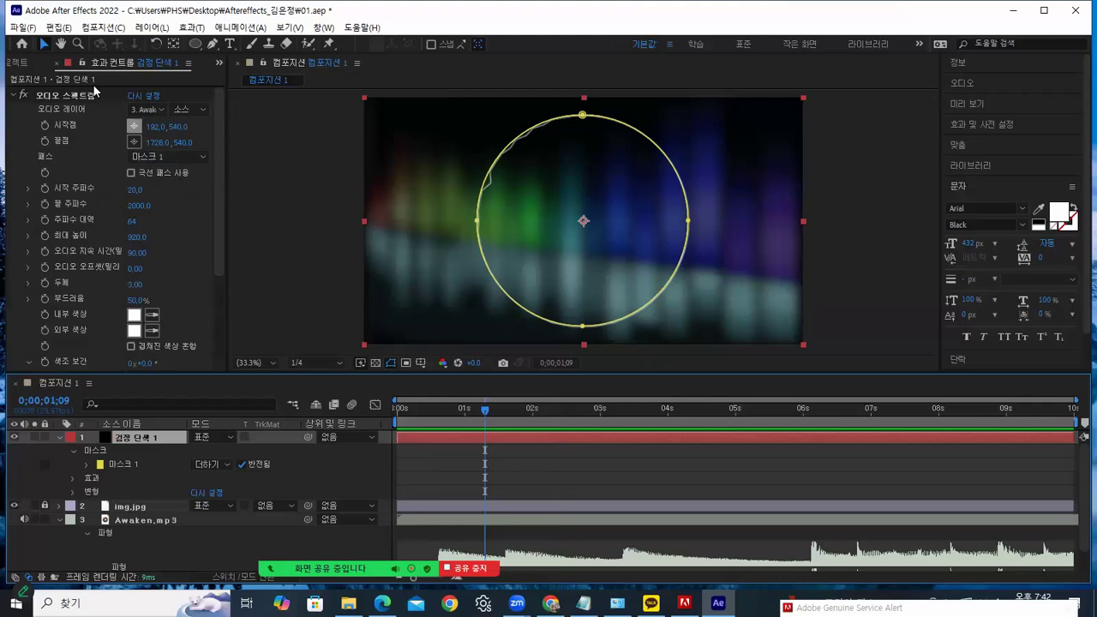
pyautogui.click(58, 28)
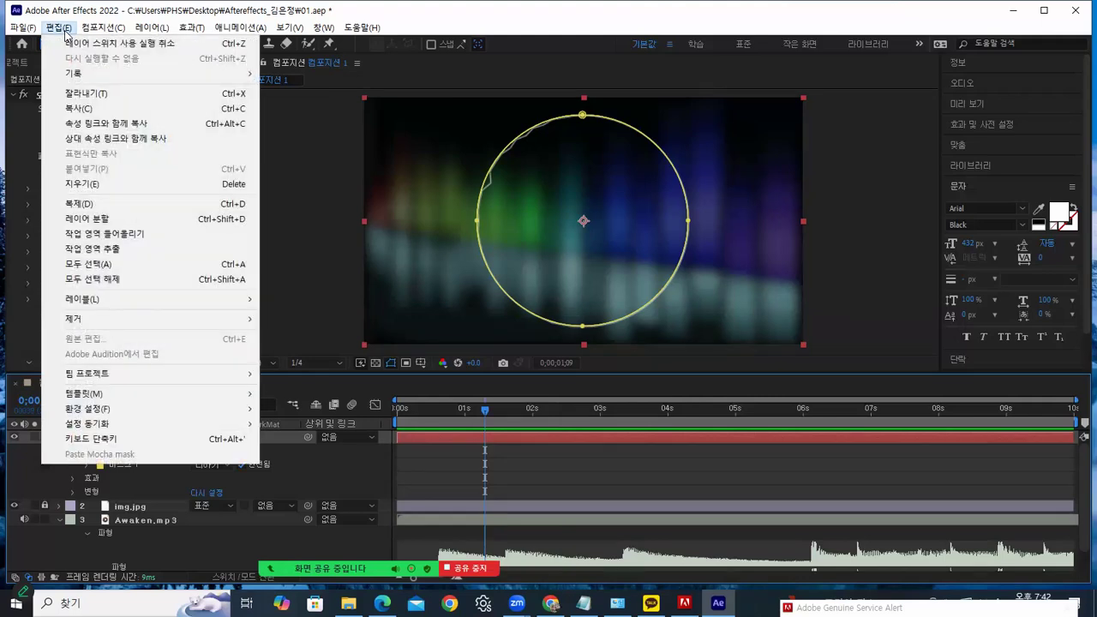
# Keep Audio Output Mapping's left channel on Headphones Audio 1 and close Preferences
pyautogui.moveTo(85, 411)
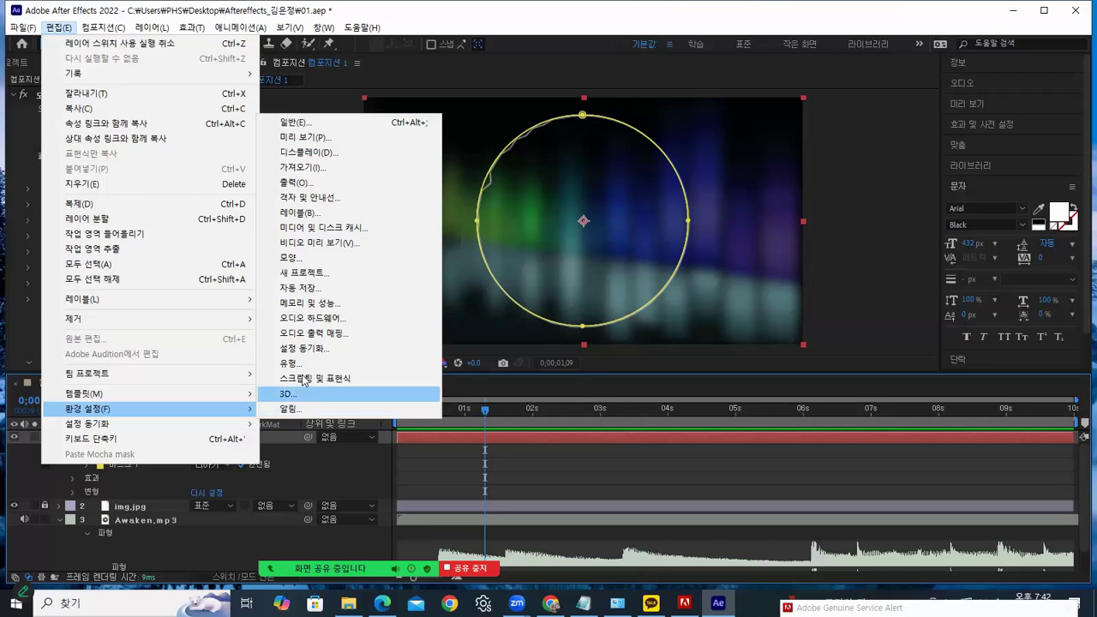
pyautogui.click(326, 333)
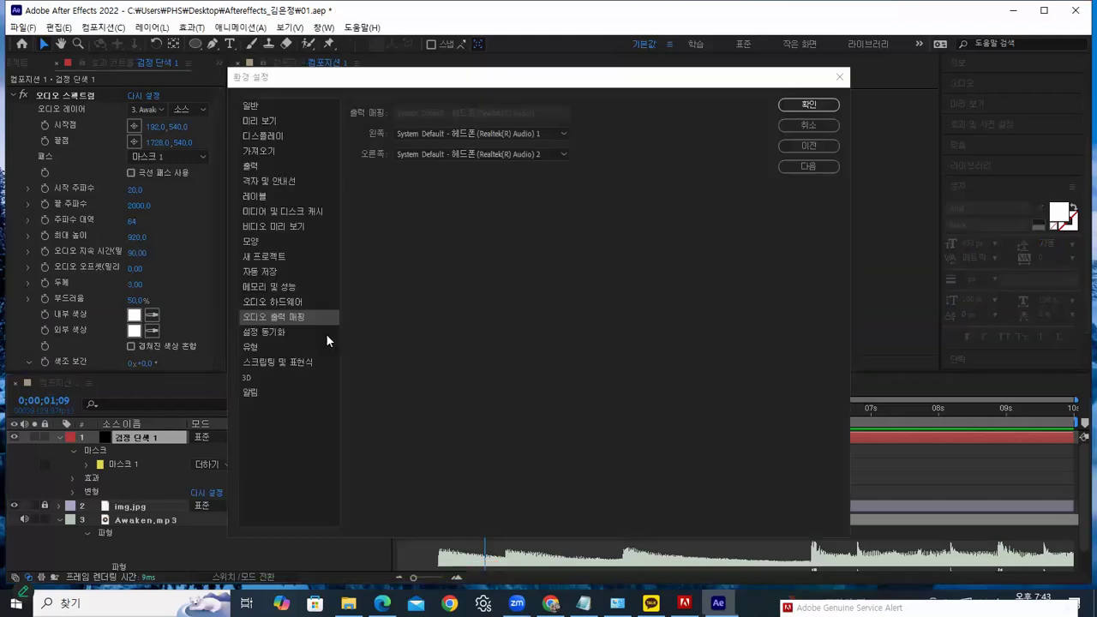
pyautogui.click(500, 133)
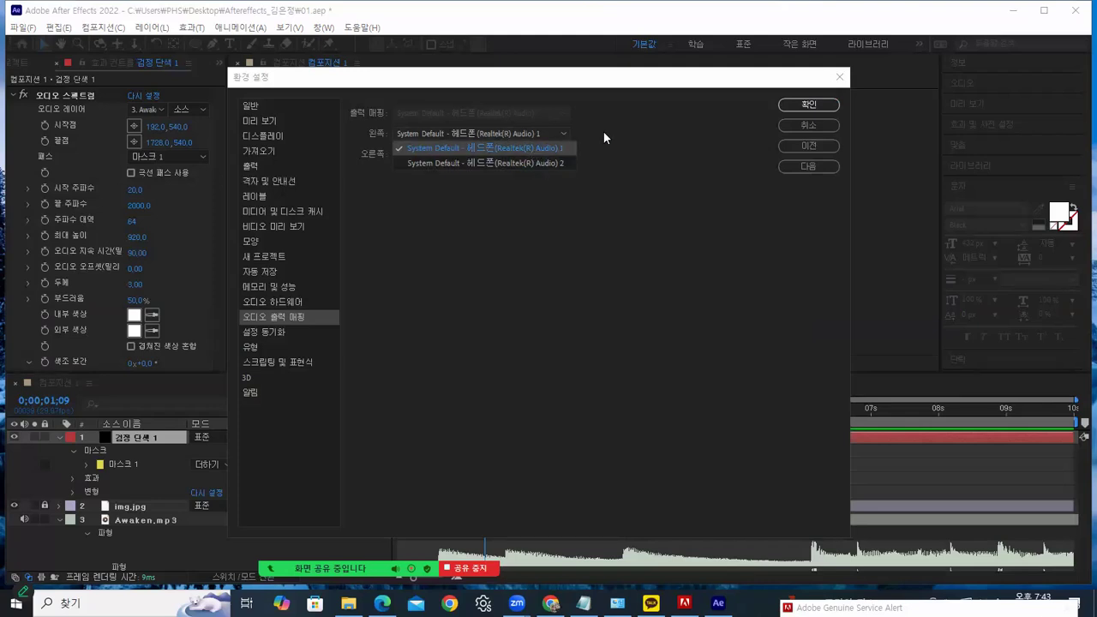
pyautogui.click(519, 155)
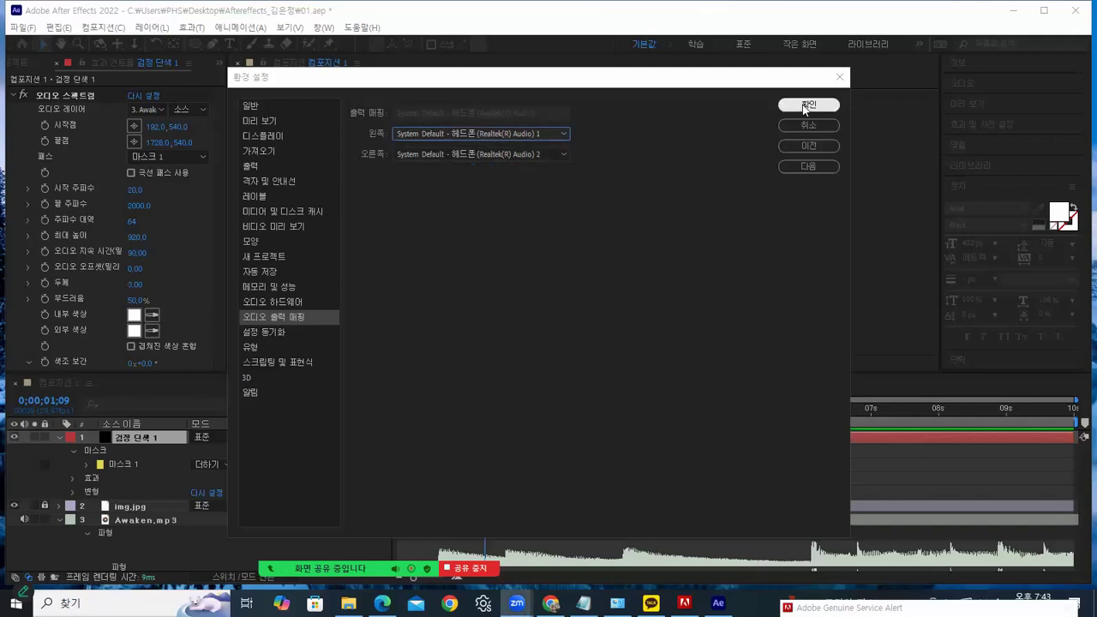
pyautogui.click(839, 76)
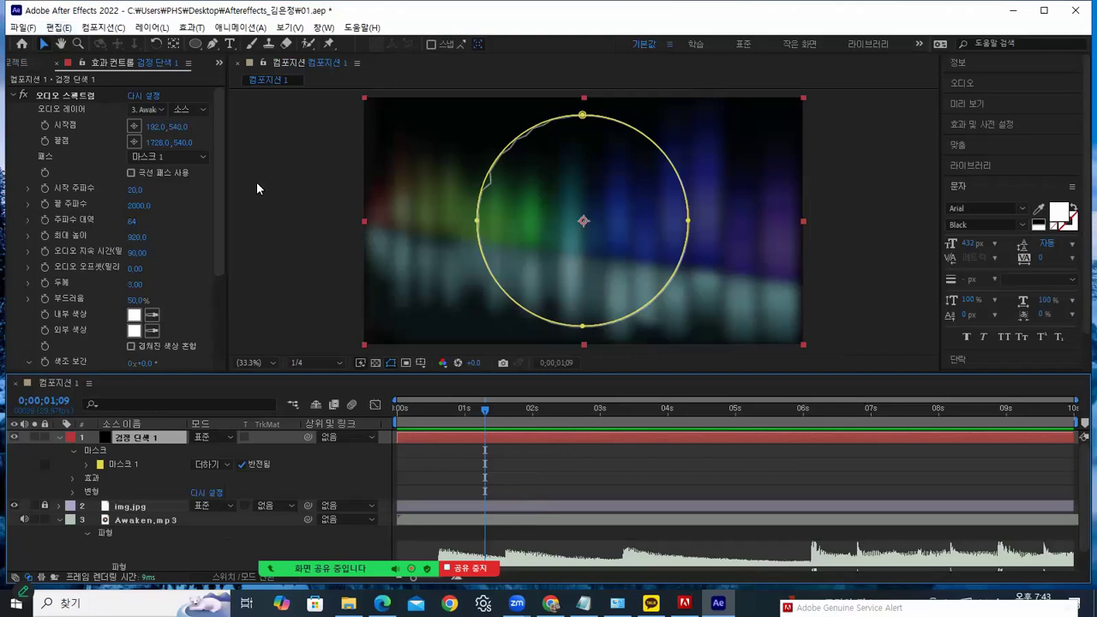
# Check the solid in the Layer viewer and move the playhead to 0;00;01;04
pyautogui.doubleClick(127, 439)
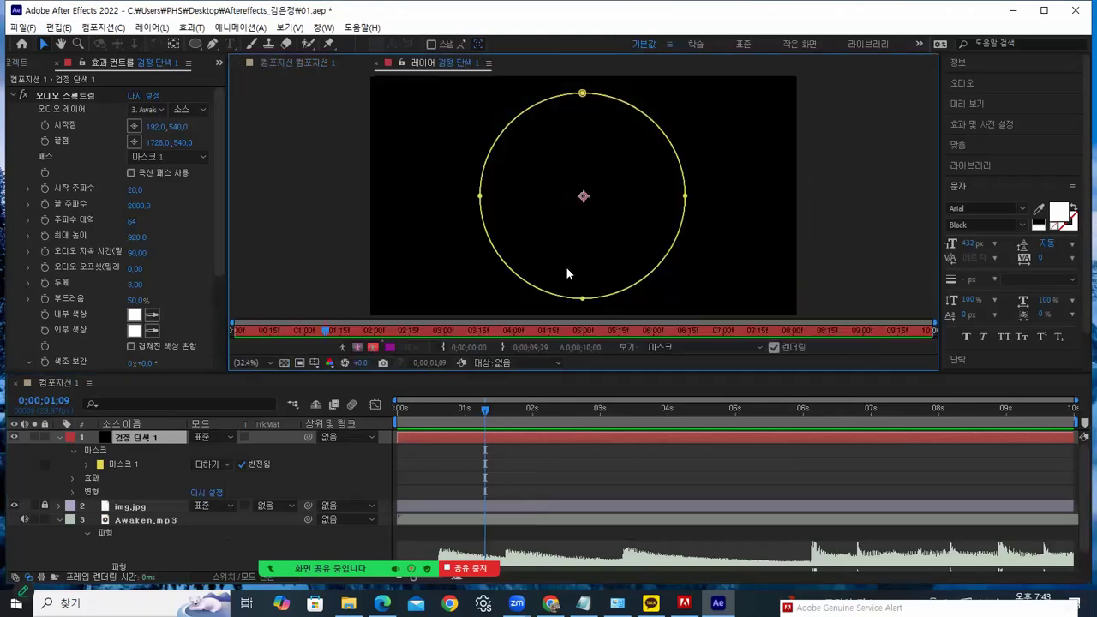
pyautogui.click(377, 62)
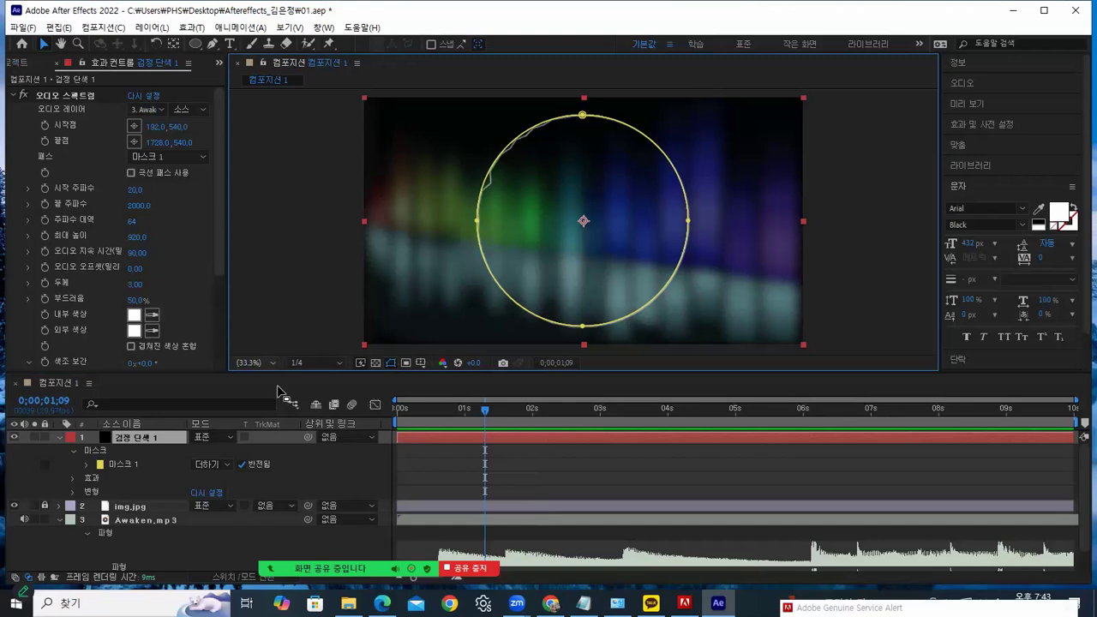
pyautogui.moveTo(483, 414)
pyautogui.mouseDown()
pyautogui.moveTo(442, 408)
pyautogui.moveTo(472, 409)
pyautogui.mouseUp()
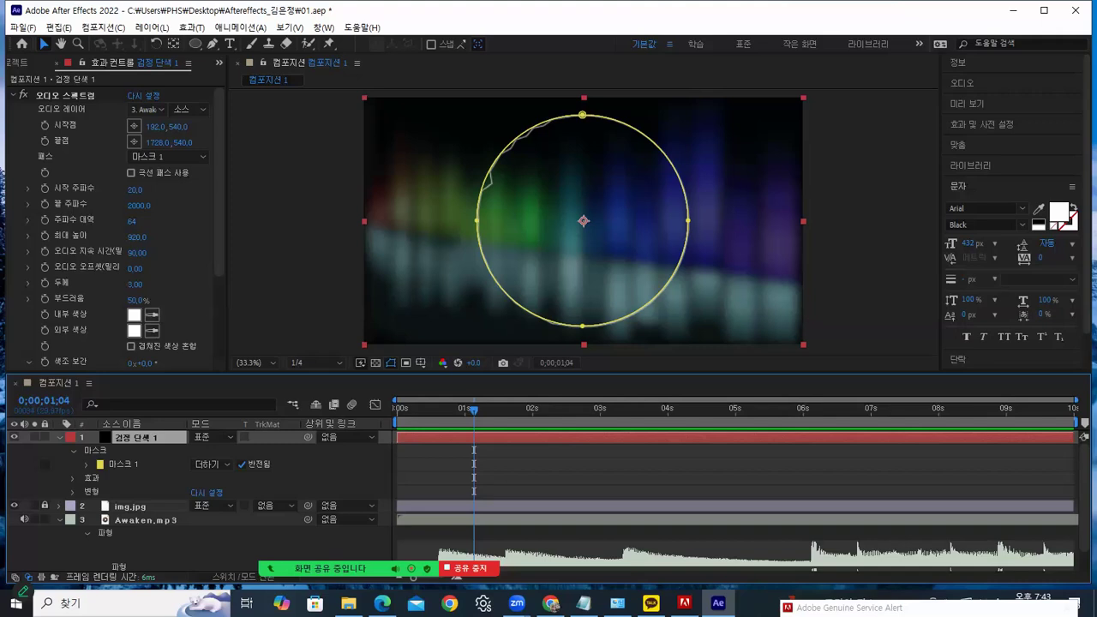
# Play the 03.mp4 reference video from the audio effects folder
pyautogui.click(348, 603)
pyautogui.click(462, 250)
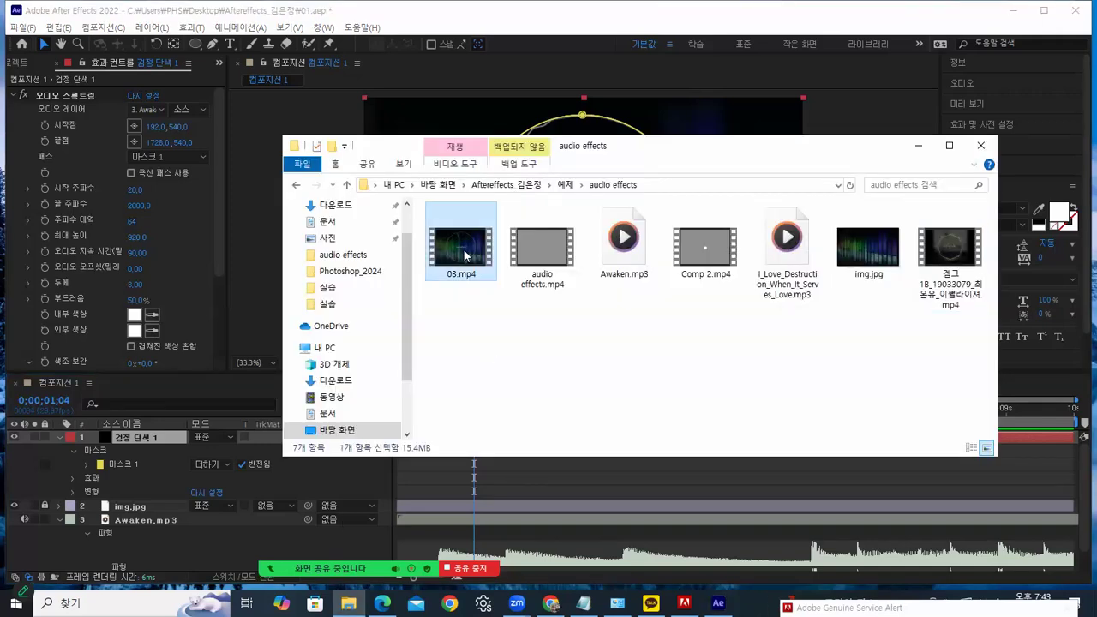
pyautogui.doubleClick(463, 255)
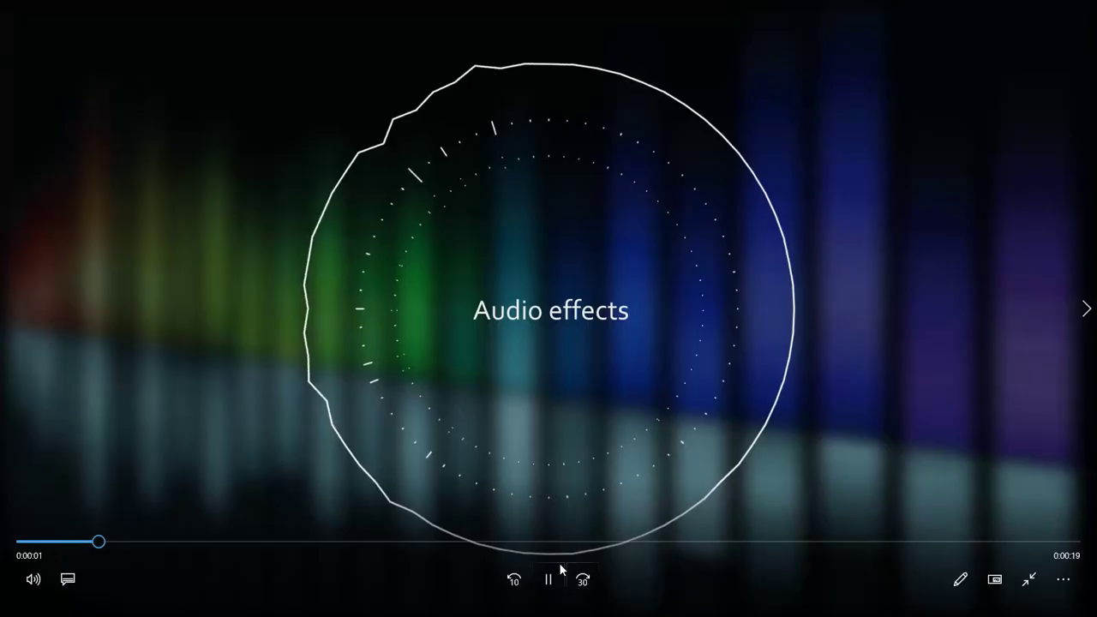
# Pause 03.mp4, exit full screen, close Media Player and minimize the folder window
pyautogui.click(548, 582)
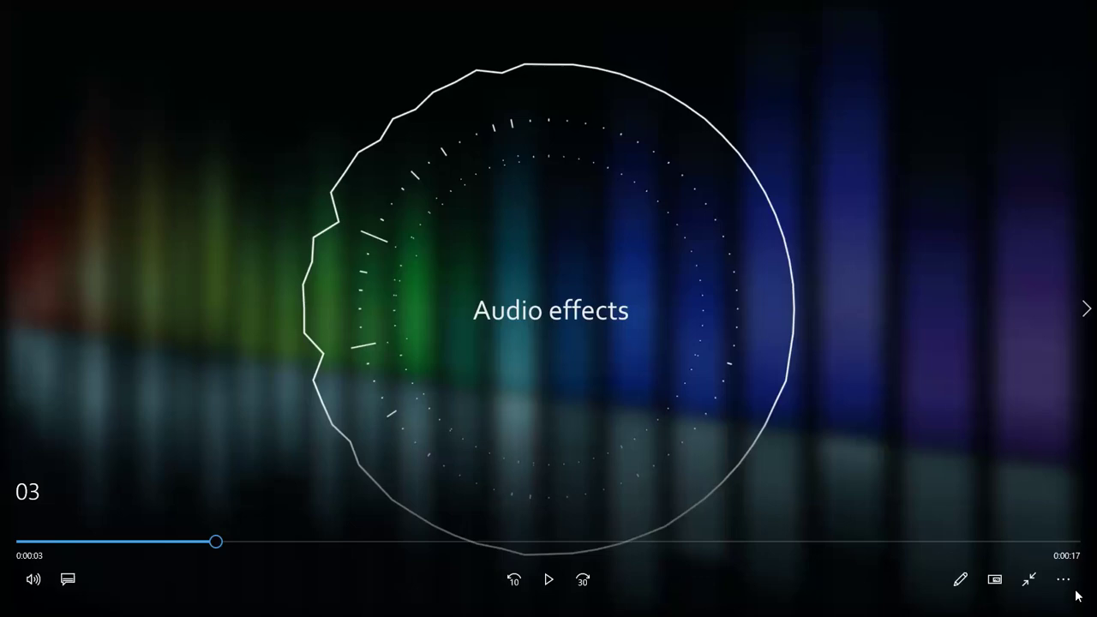
pyautogui.click(1028, 579)
pyautogui.click(1080, 10)
pyautogui.click(919, 150)
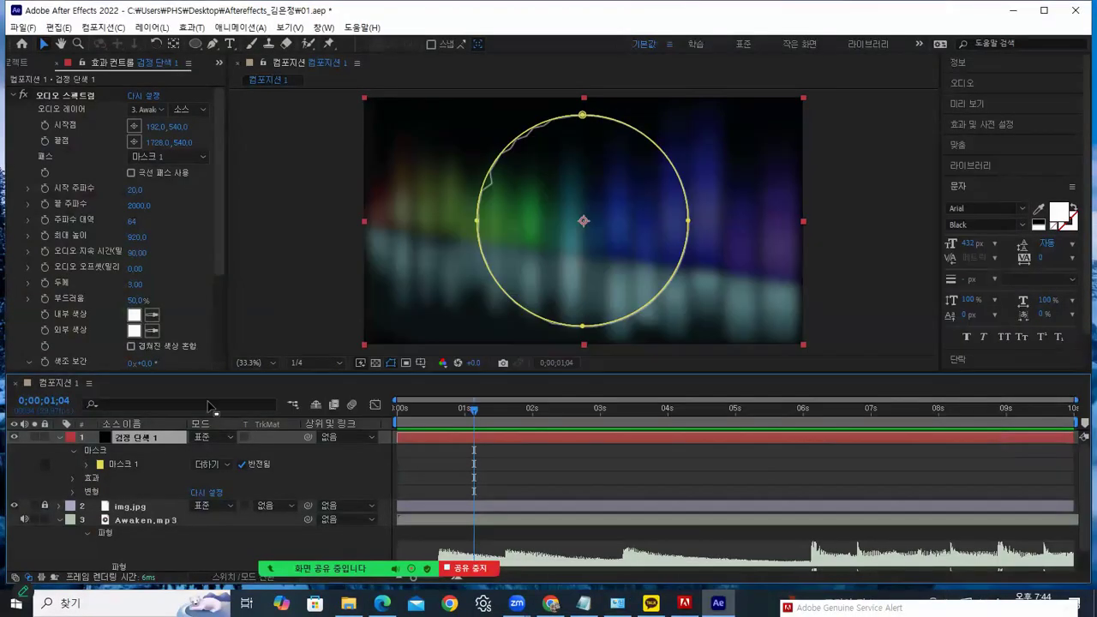
# Collapse the solid's properties and duplicate Black Solid 1 with Edit > Duplicate
pyautogui.click(60, 439)
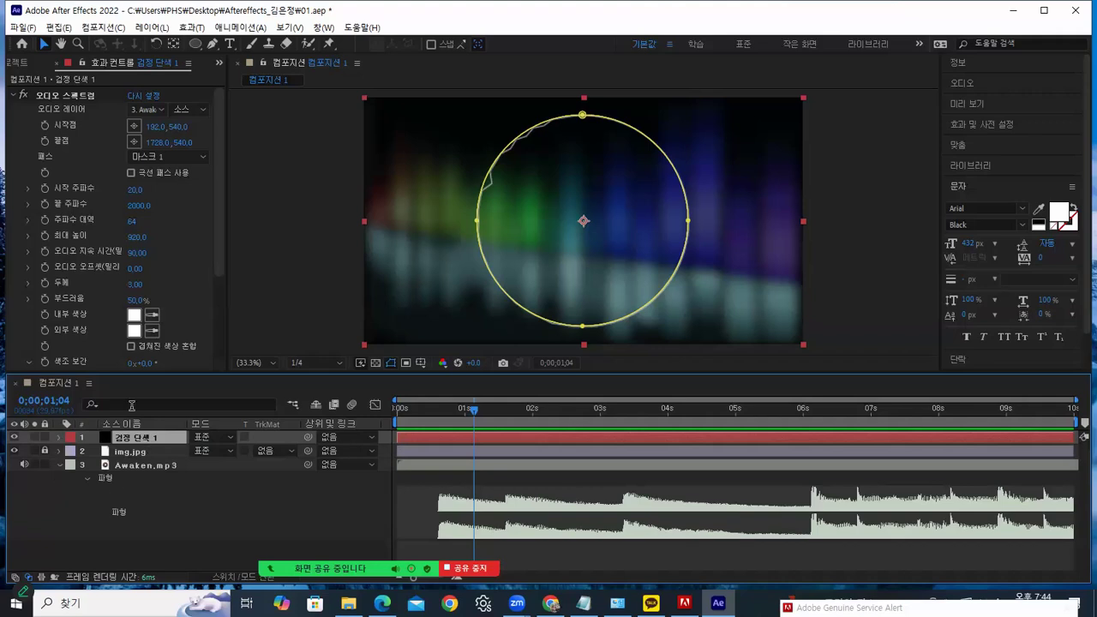
pyautogui.click(58, 28)
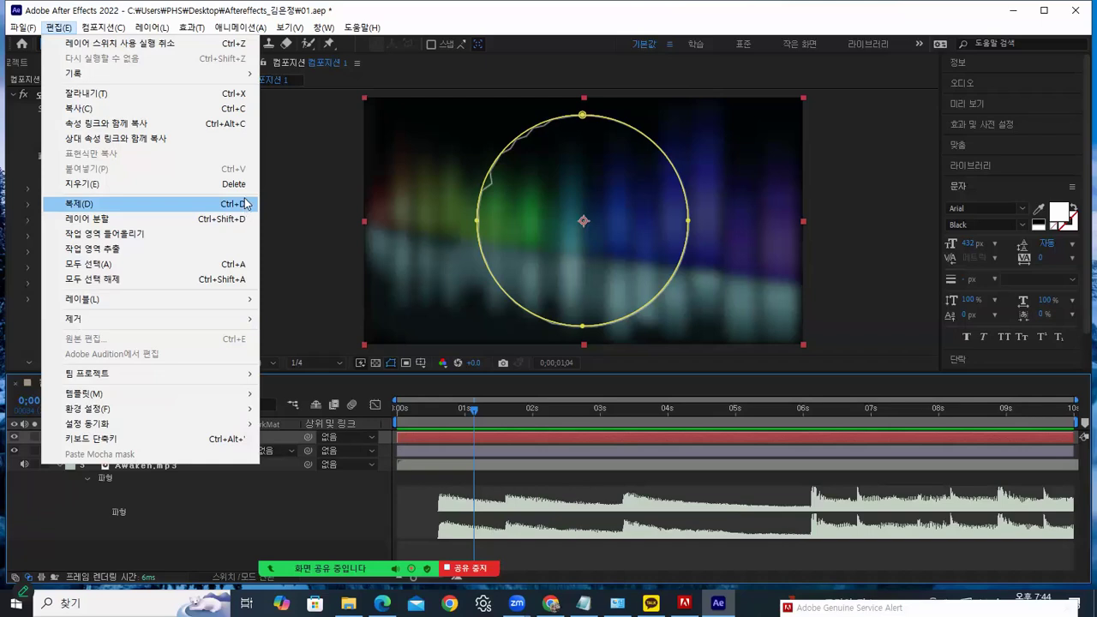
pyautogui.click(71, 205)
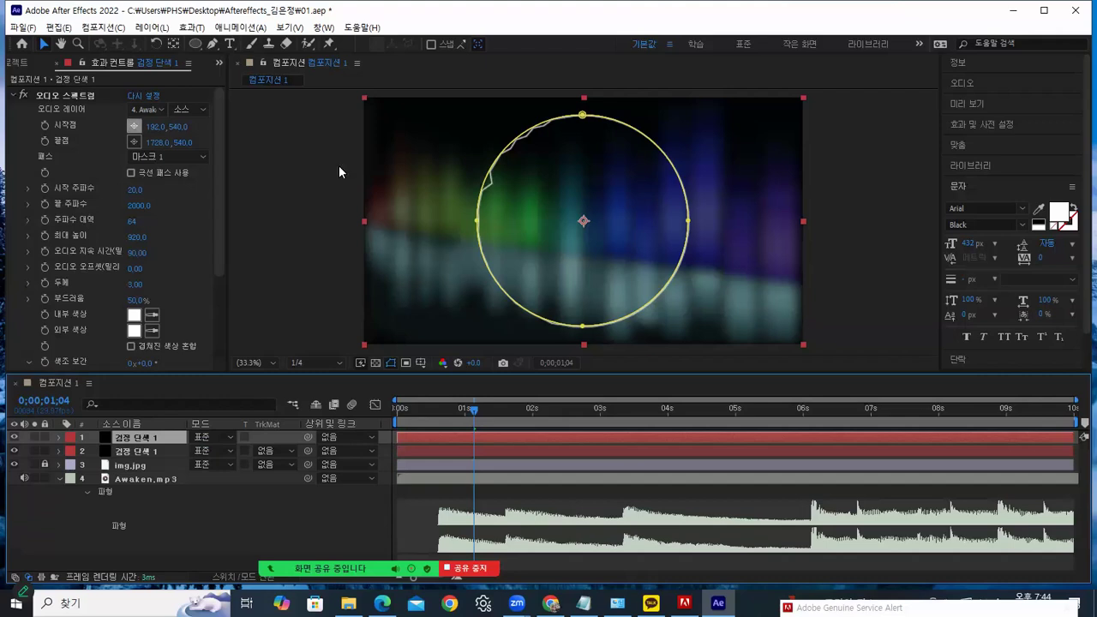
# Toggle the Audio Spectrum settings in Effect Controls and select the top solid copy
pyautogui.click(12, 96)
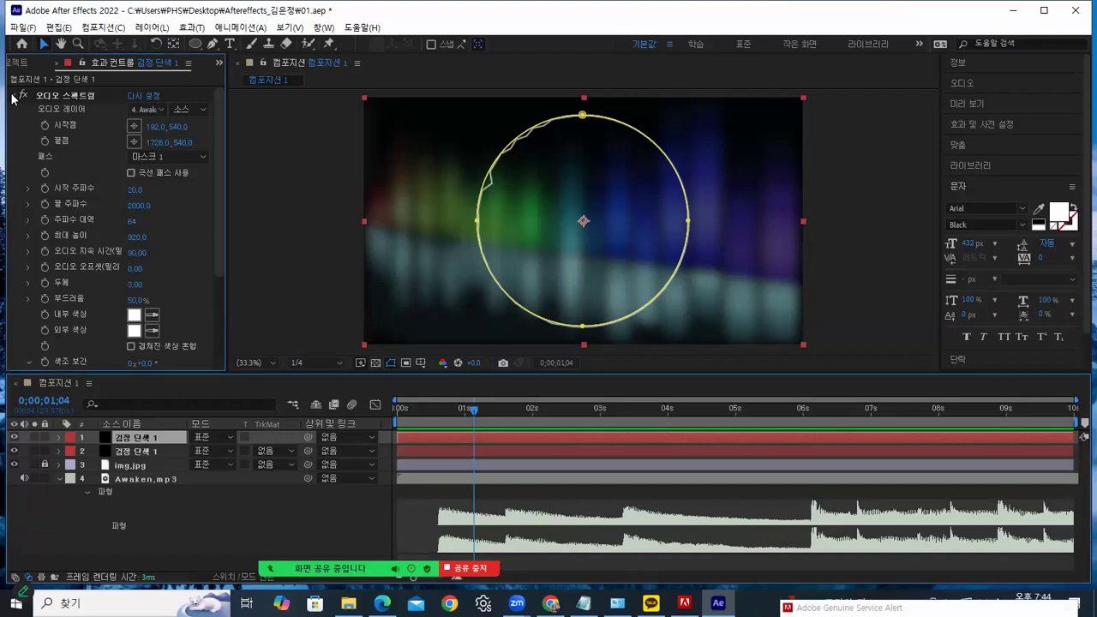
pyautogui.click(55, 101)
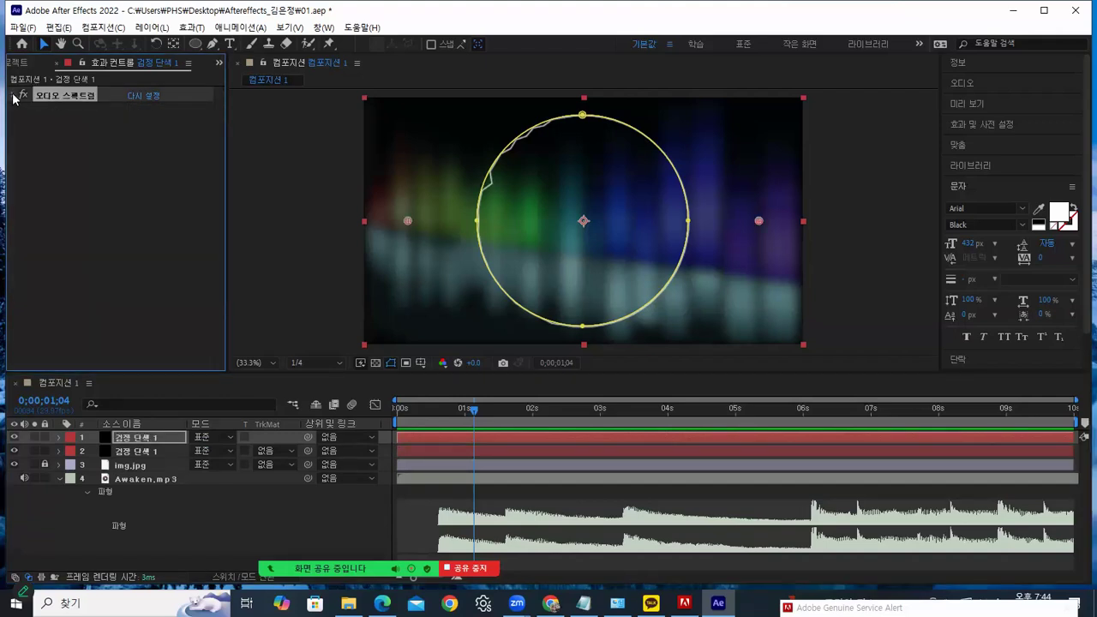
pyautogui.click(13, 96)
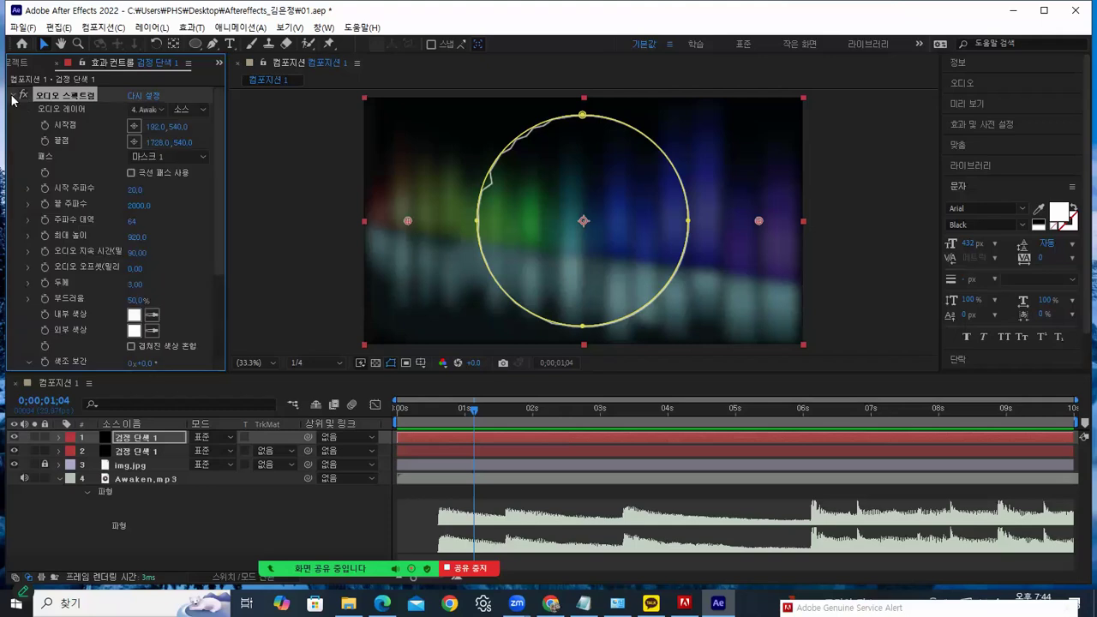
pyautogui.click(13, 97)
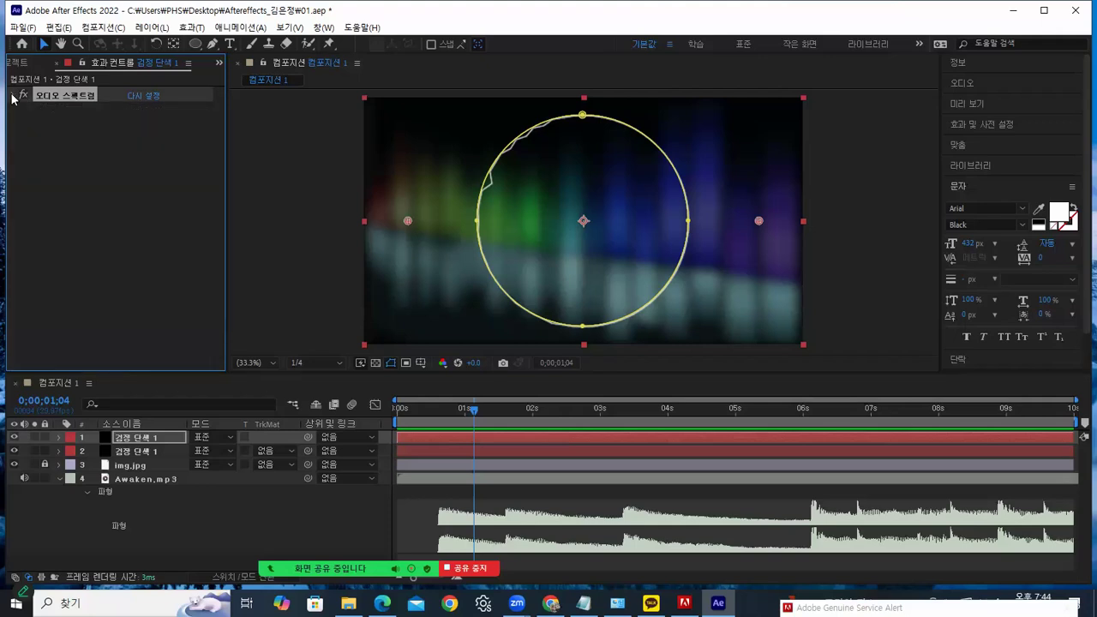
pyautogui.click(13, 97)
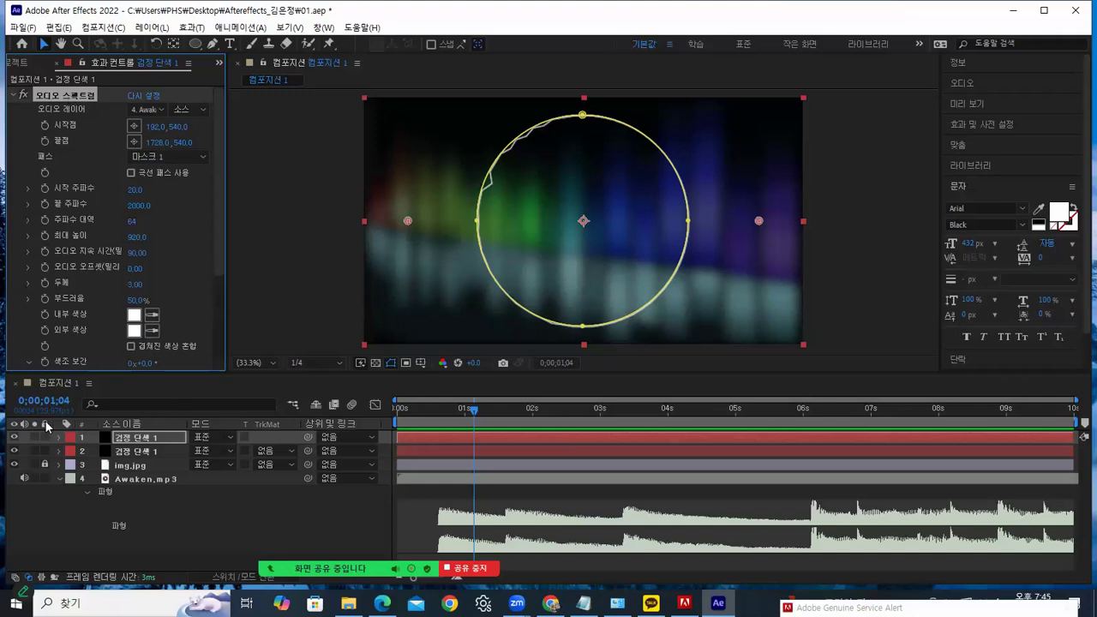
pyautogui.click(129, 437)
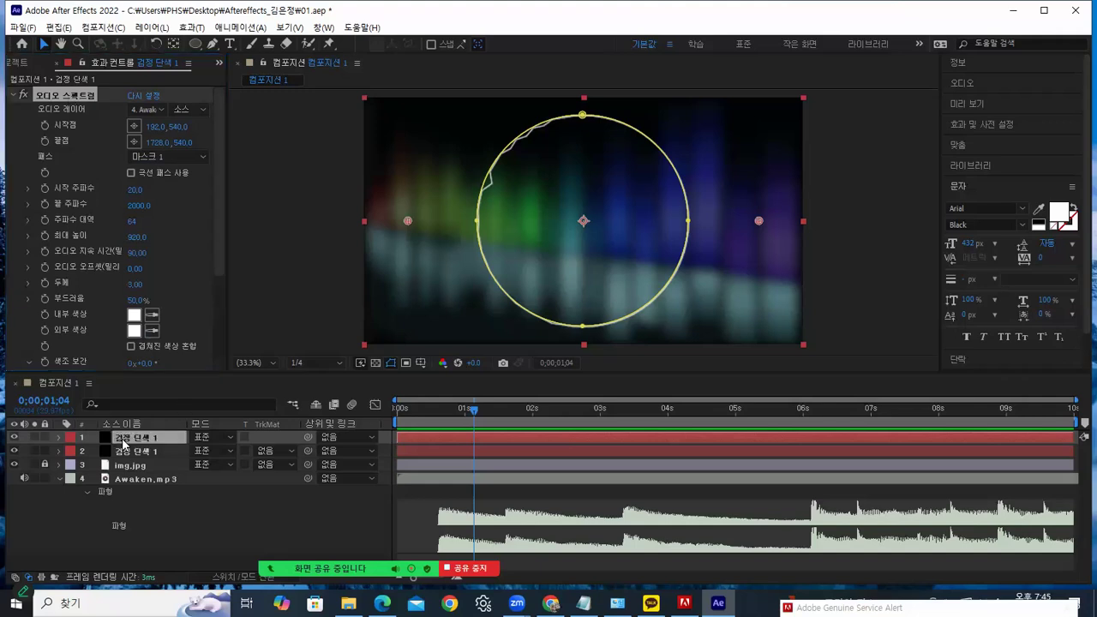
pyautogui.click(364, 99)
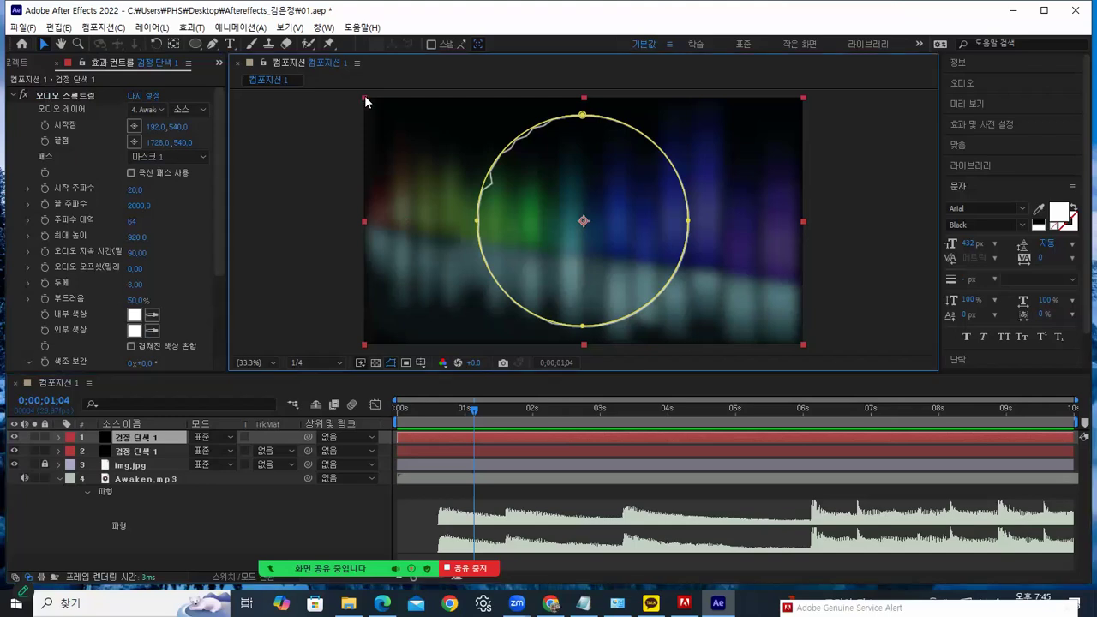
# Scale the top solid copy down so its spectrum ring sits inside the original
pyautogui.moveTo(364, 100); pyautogui.dragTo(407, 120)
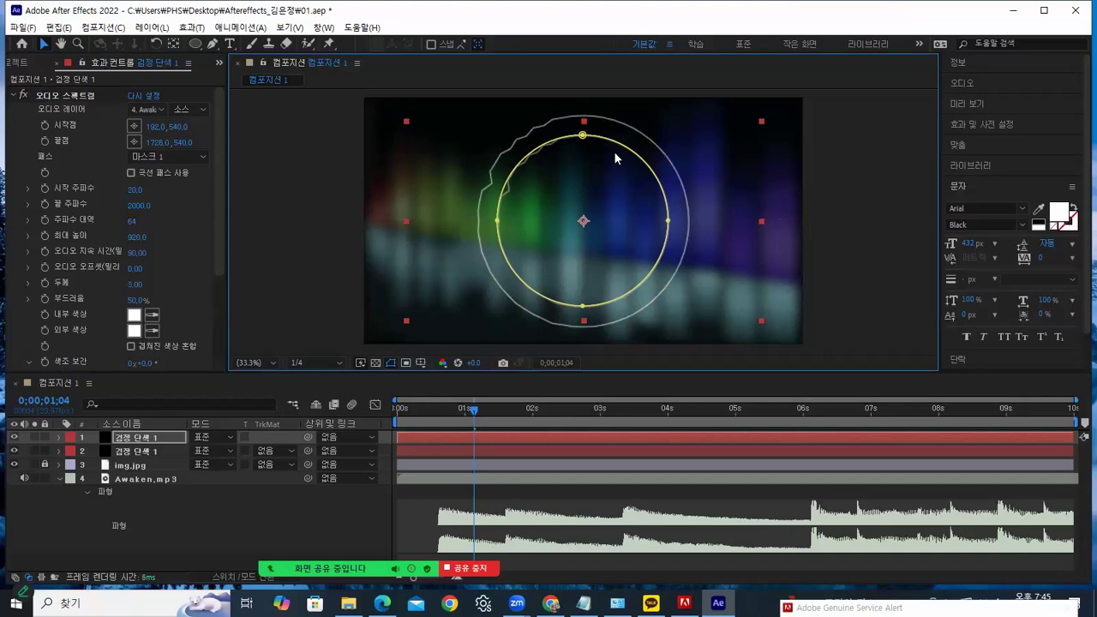
pyautogui.moveTo(473, 409)
pyautogui.mouseDown()
pyautogui.moveTo(448, 409)
pyautogui.moveTo(514, 410)
pyautogui.moveTo(492, 410)
pyautogui.mouseUp()
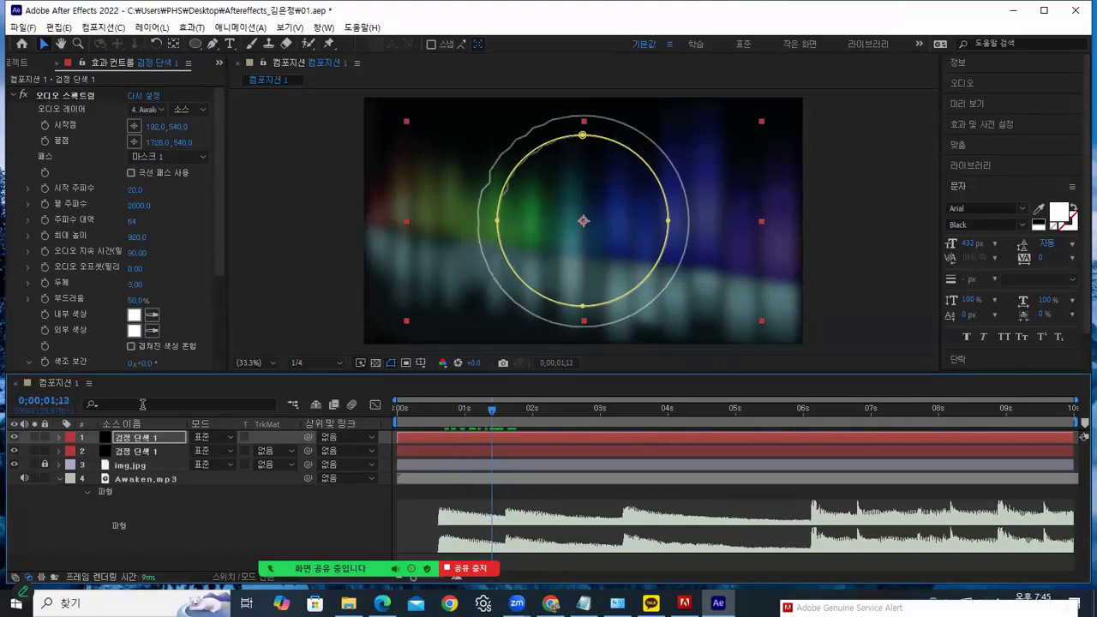
pyautogui.moveTo(220, 255); pyautogui.dragTo(221, 327)
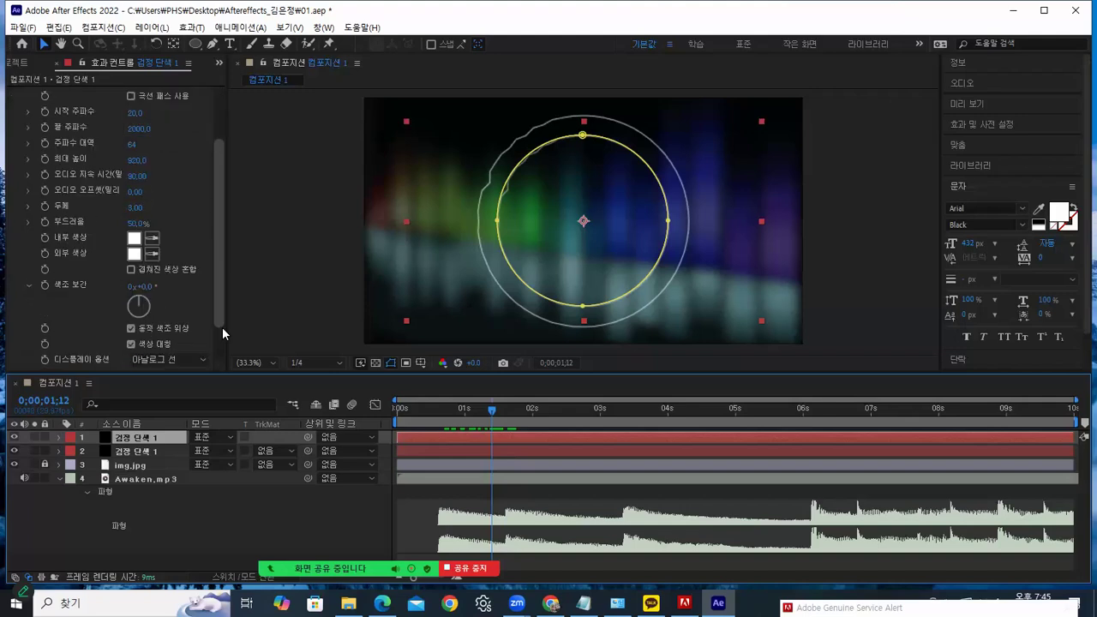
# Switch the copy's Audio Spectrum display style to 디지털 and preview the animation
pyautogui.click(174, 315)
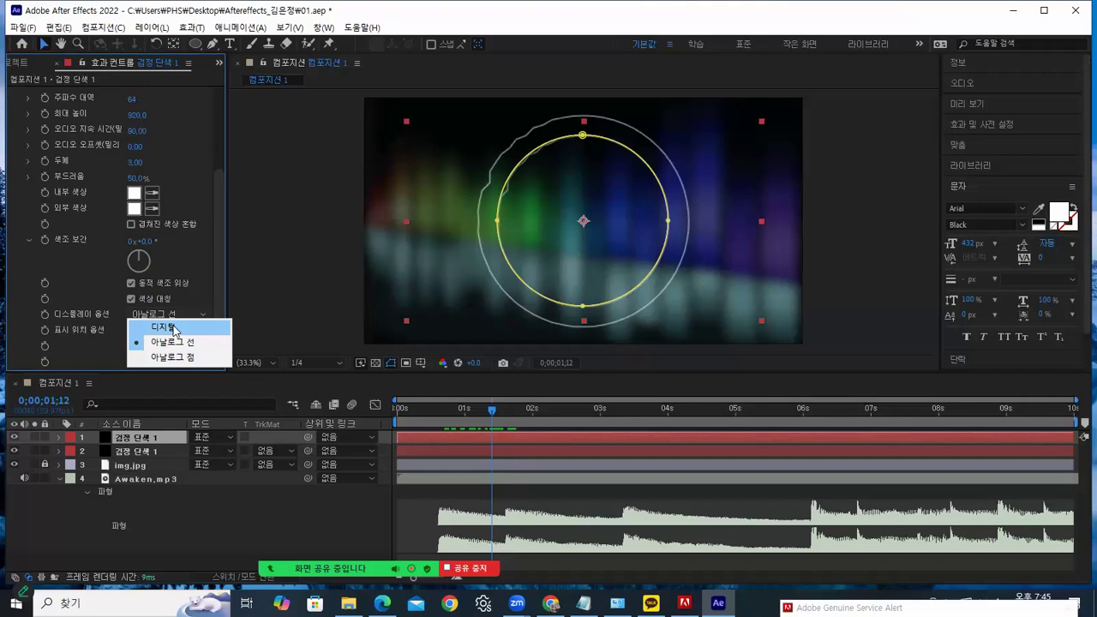
pyautogui.click(172, 326)
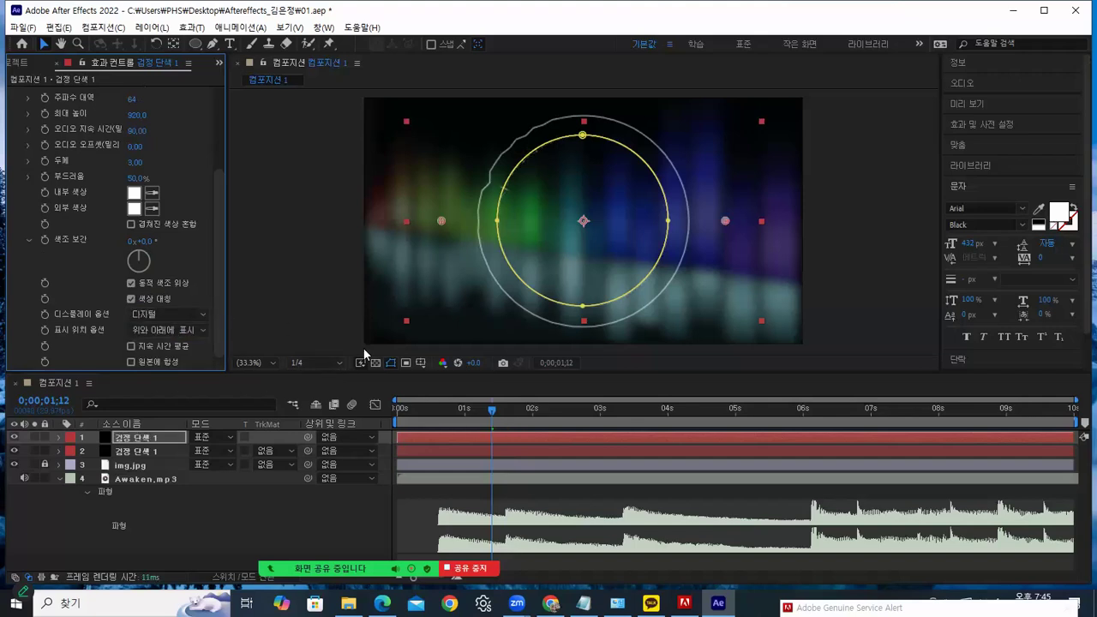
pyautogui.moveTo(491, 415); pyautogui.dragTo(606, 429)
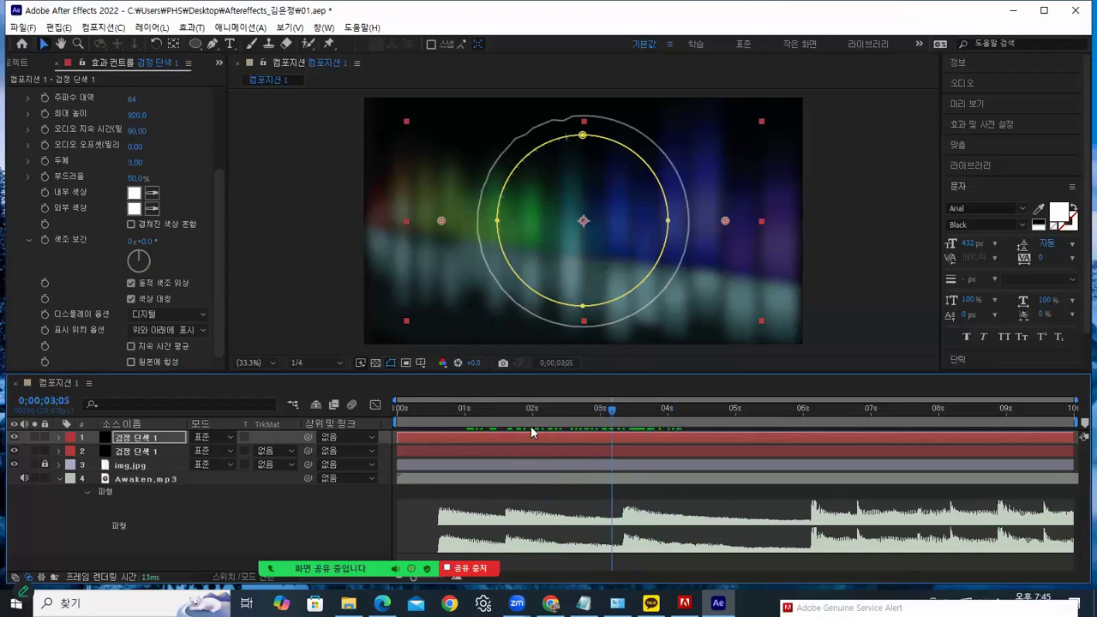
pyautogui.click(145, 439)
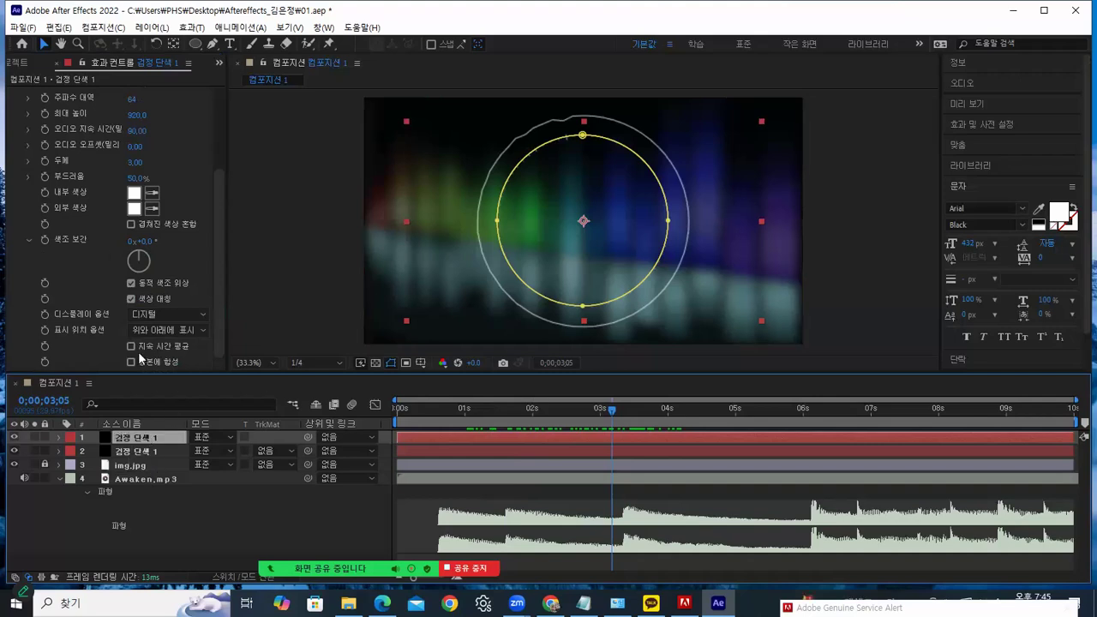
pyautogui.click(59, 27)
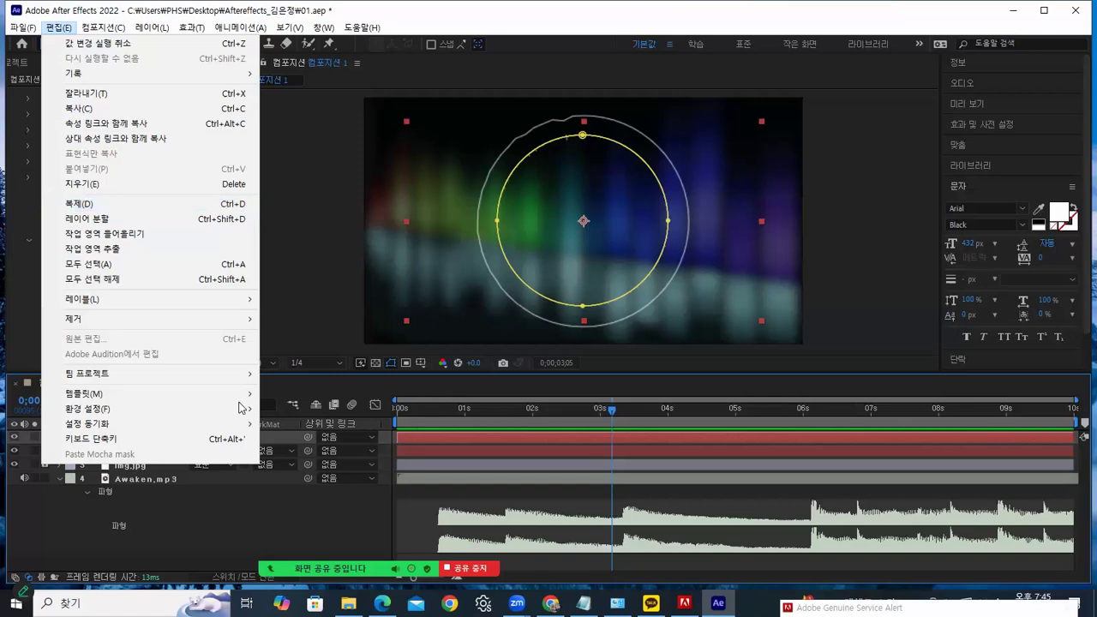
# Duplicate the spectrum solid, shrink the copy's mask, and set it to Analog Dots with thickness 6.50
pyautogui.click(240, 203)
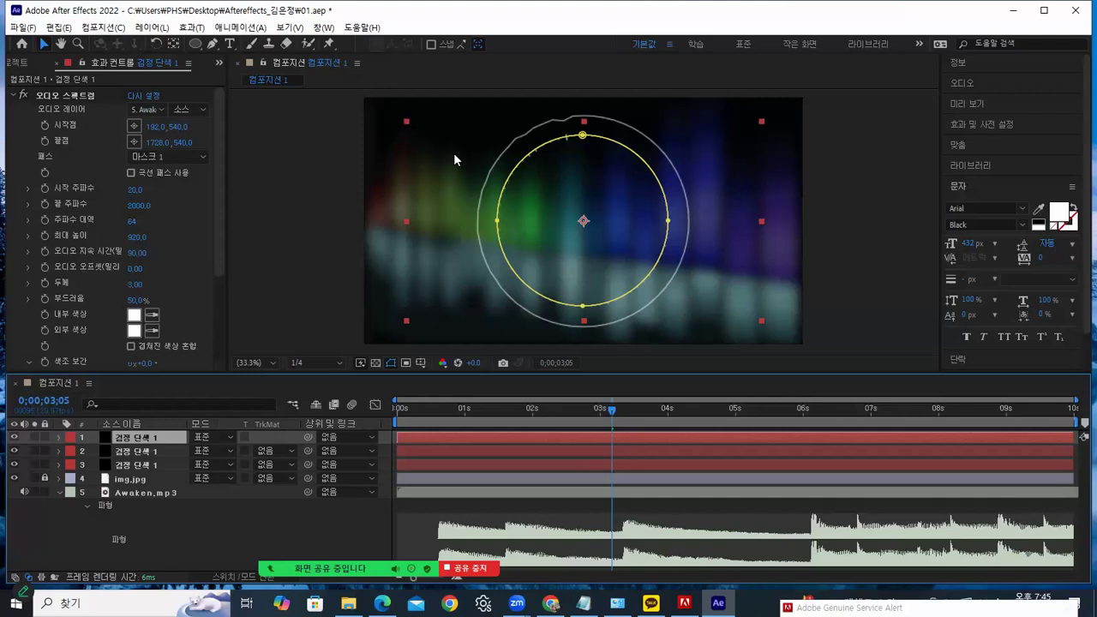
pyautogui.moveTo(406, 123); pyautogui.dragTo(435, 138)
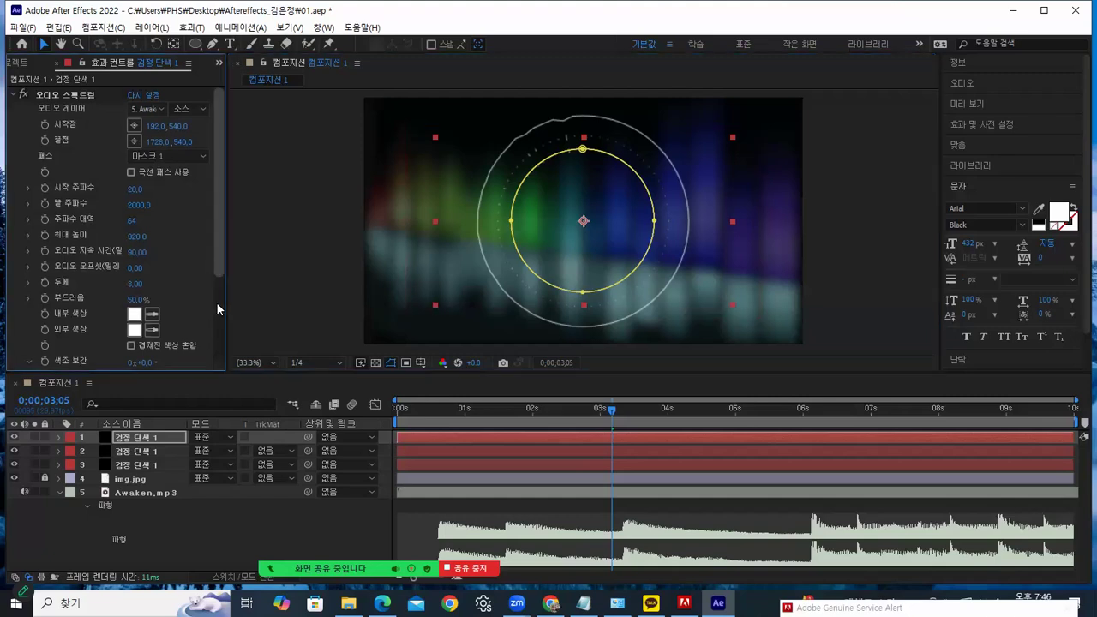
pyautogui.scroll(-3, 216, 301)
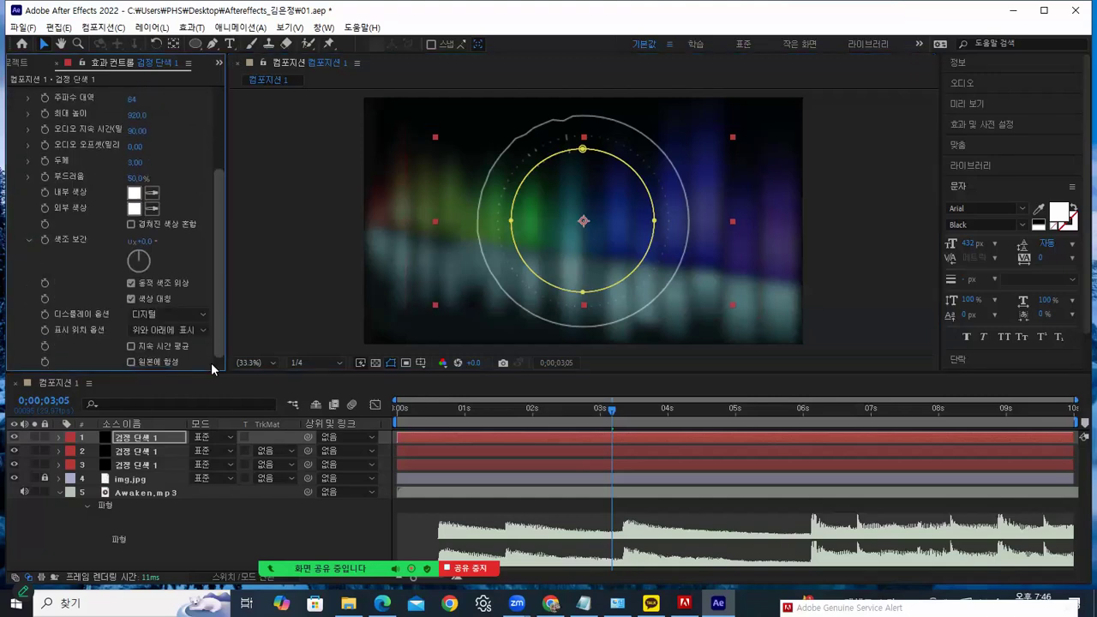
pyautogui.click(179, 315)
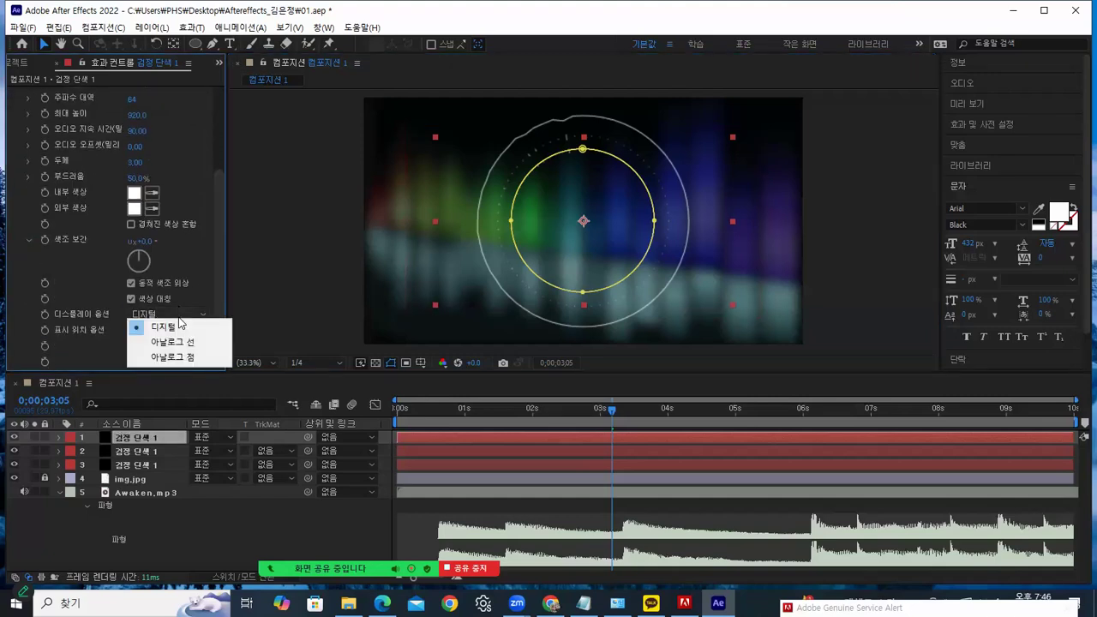
pyautogui.click(178, 356)
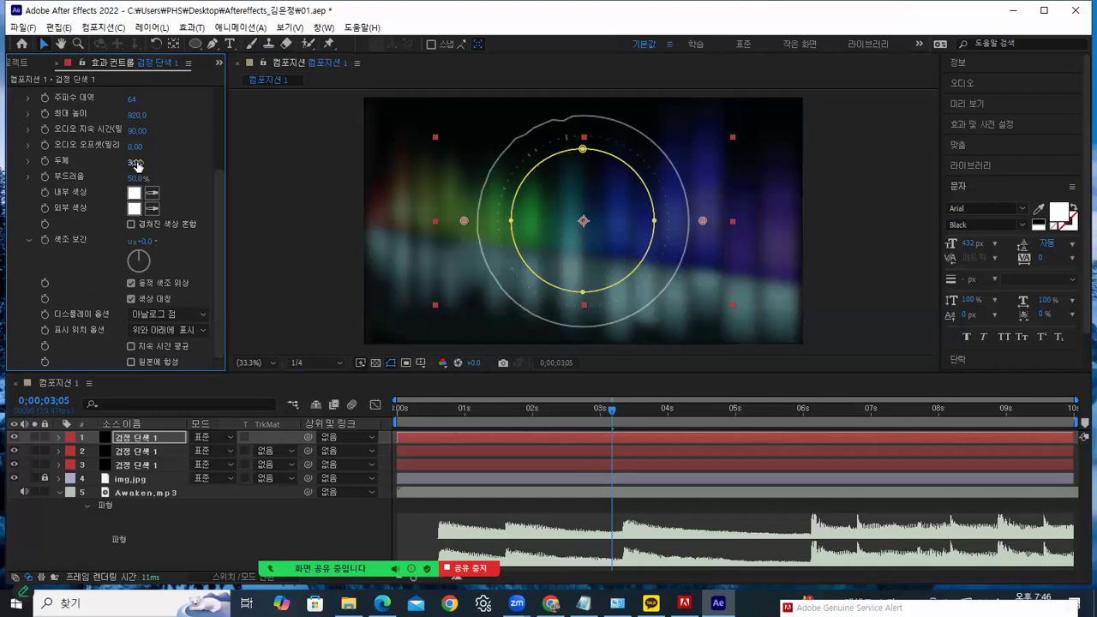
pyautogui.moveTo(137, 163); pyautogui.dragTo(161, 162)
pyautogui.moveTo(485, 373); pyautogui.dragTo(491, 317)
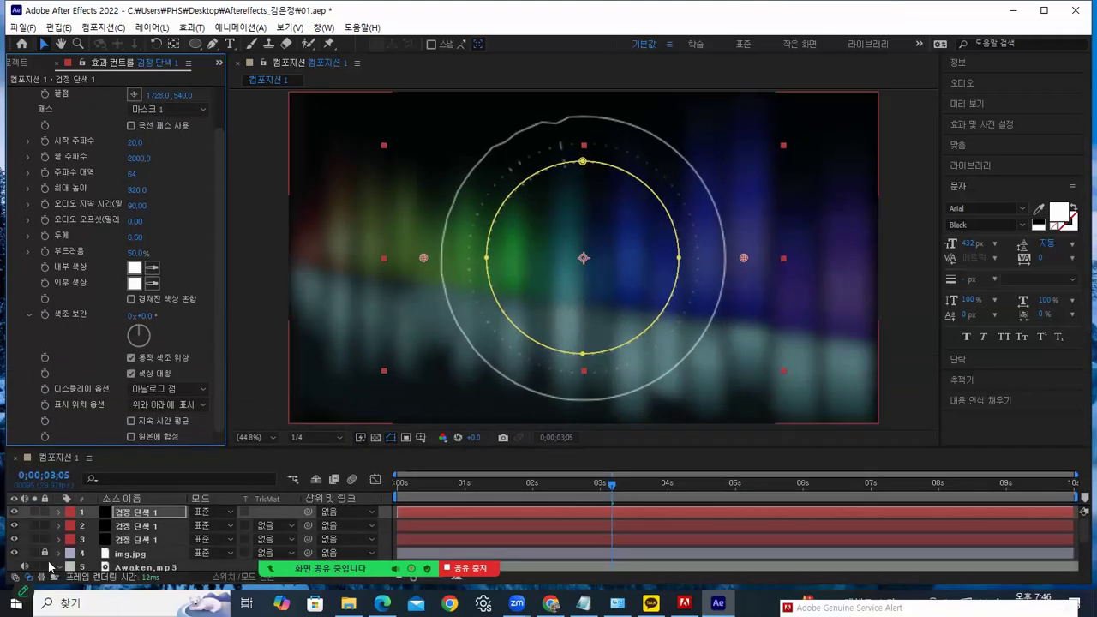
# Scrub through Awaken.mp3 to watch the three rings react, and reveal its audio waveform in the timeline
pyautogui.click(125, 567)
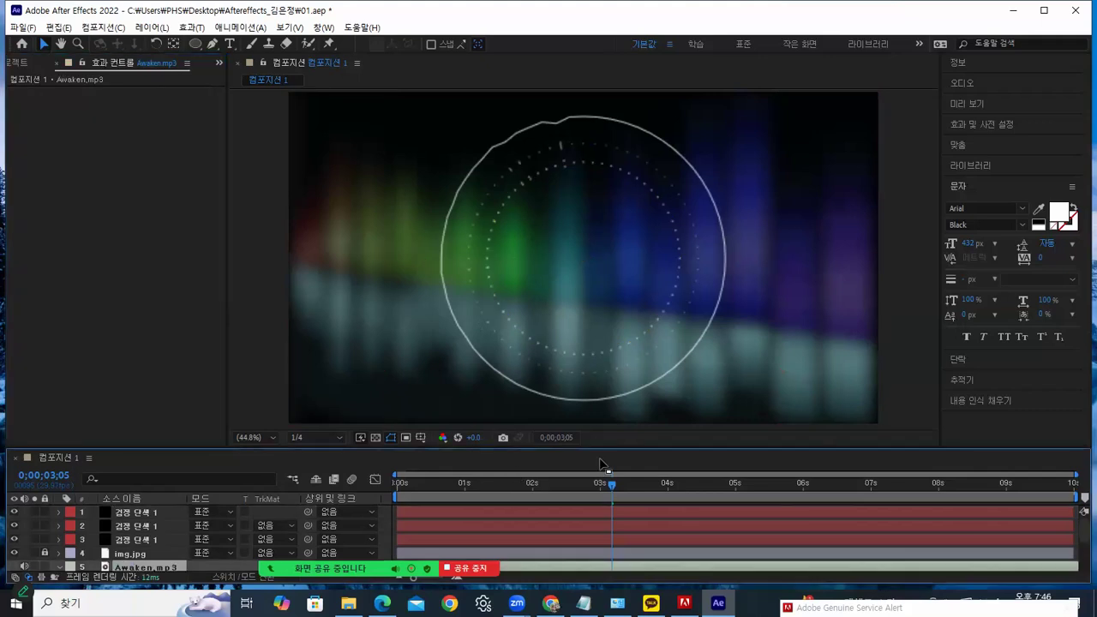
pyautogui.moveTo(610, 484); pyautogui.dragTo(516, 502)
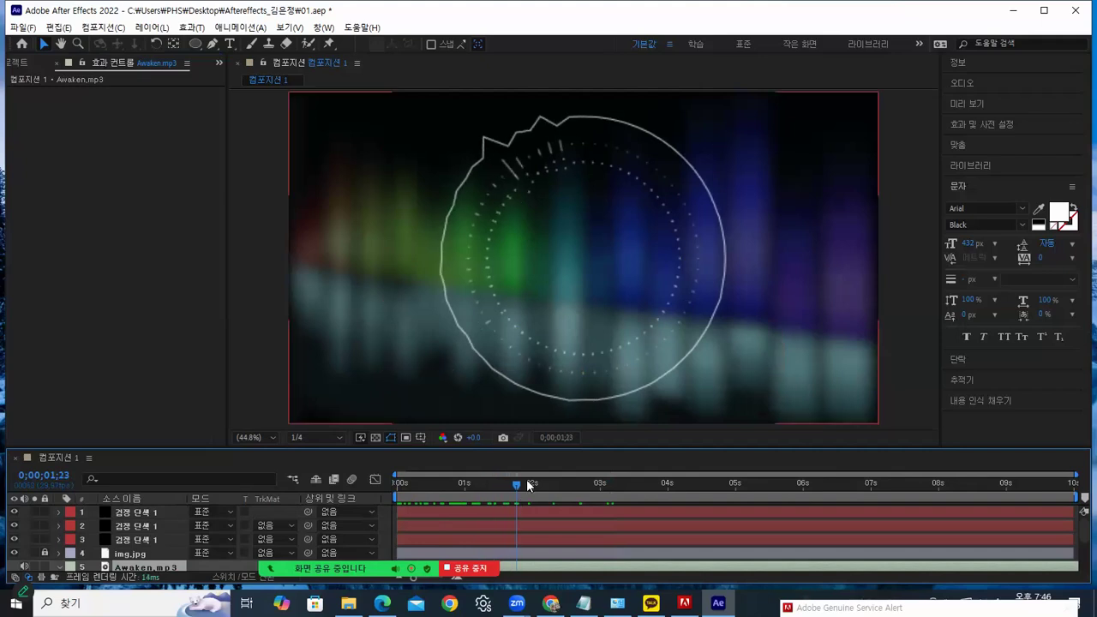
pyautogui.moveTo(515, 484); pyautogui.dragTo(643, 504)
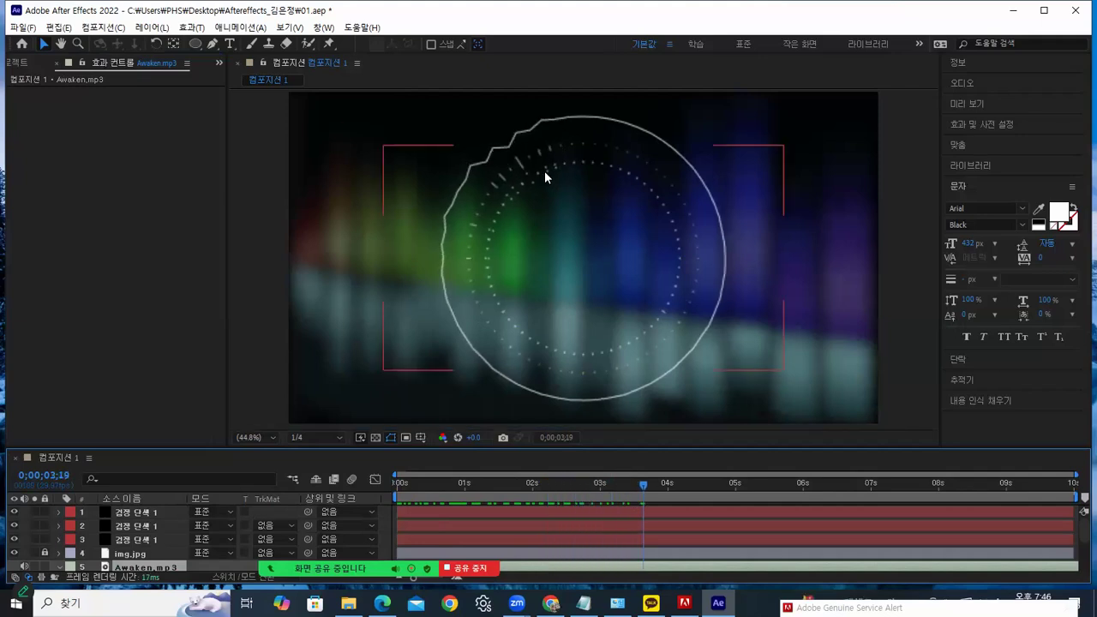
pyautogui.moveTo(659, 492); pyautogui.dragTo(428, 486)
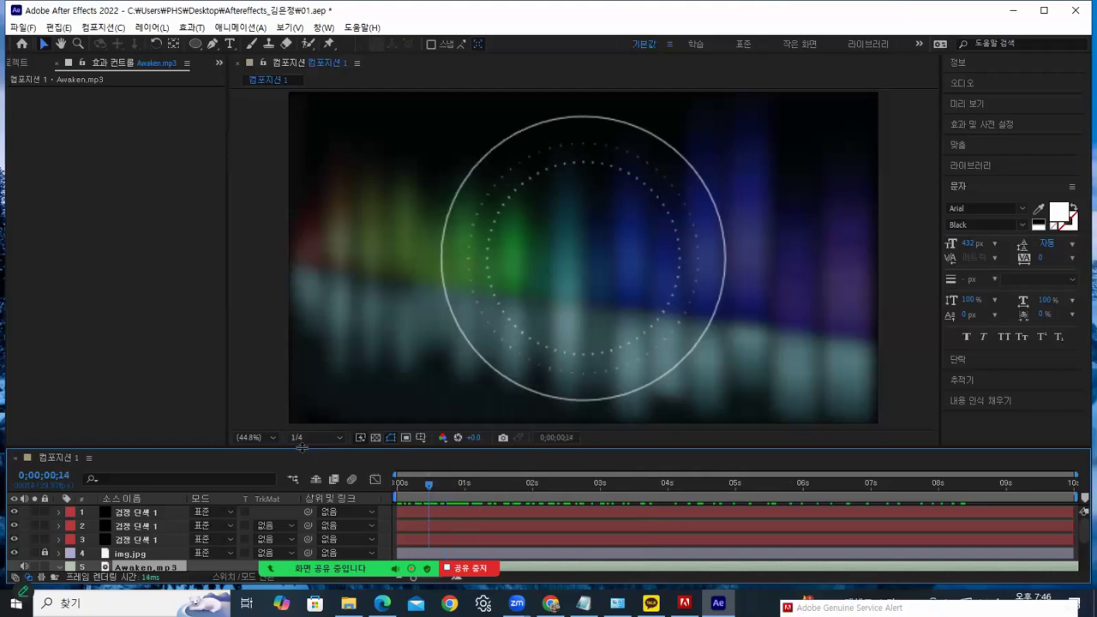
pyautogui.moveTo(302, 448); pyautogui.dragTo(301, 396)
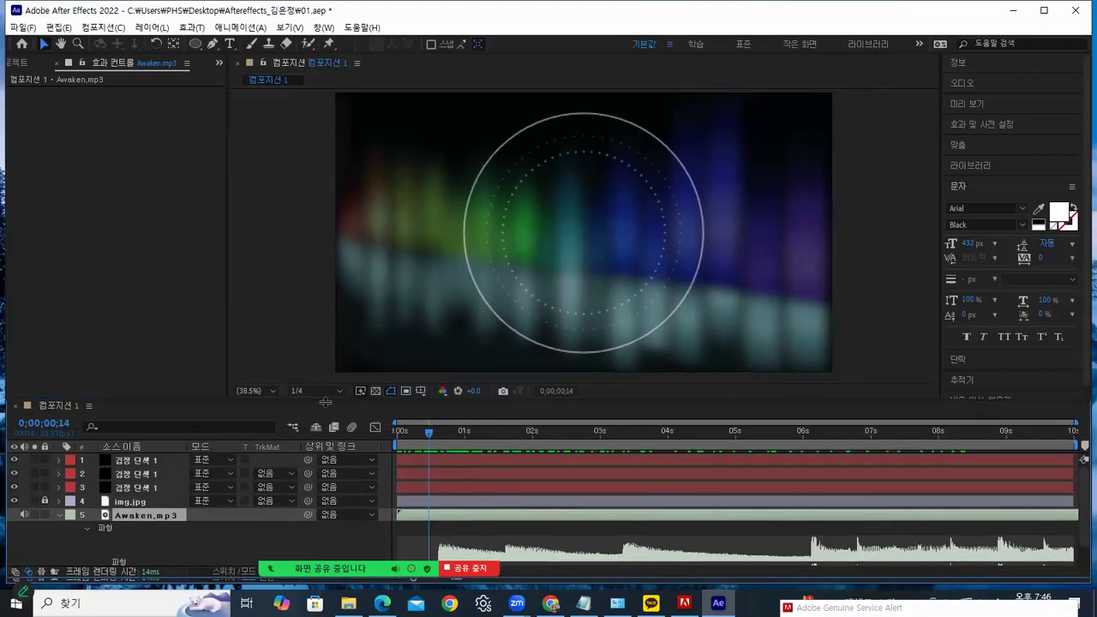
pyautogui.click(229, 44)
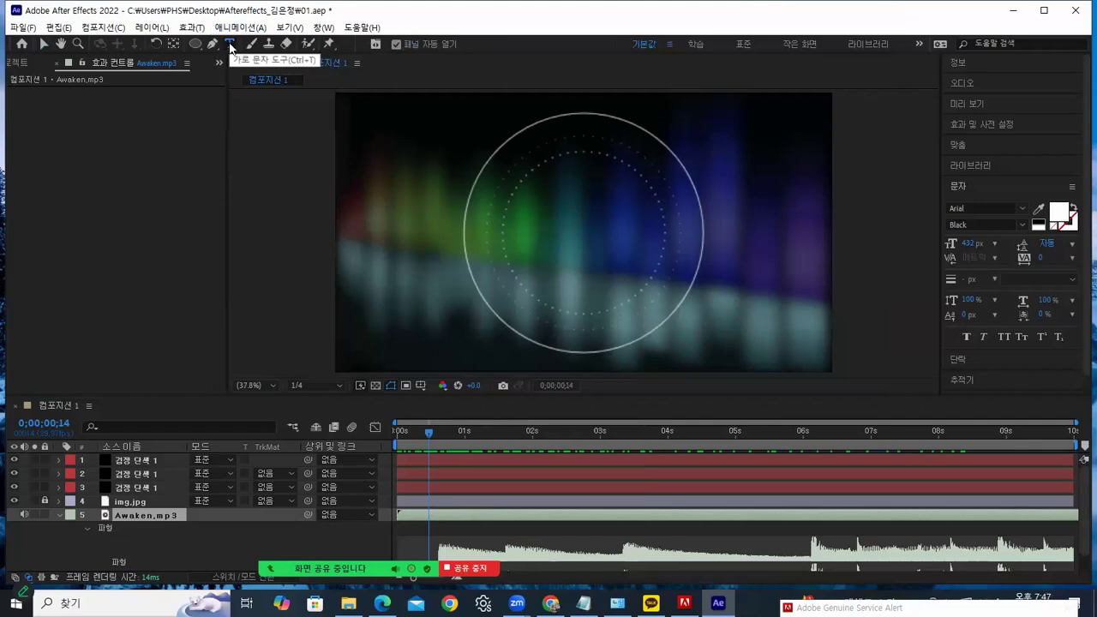
# Start a text layer inside the rings with a 72 px font size
pyautogui.click(540, 229)
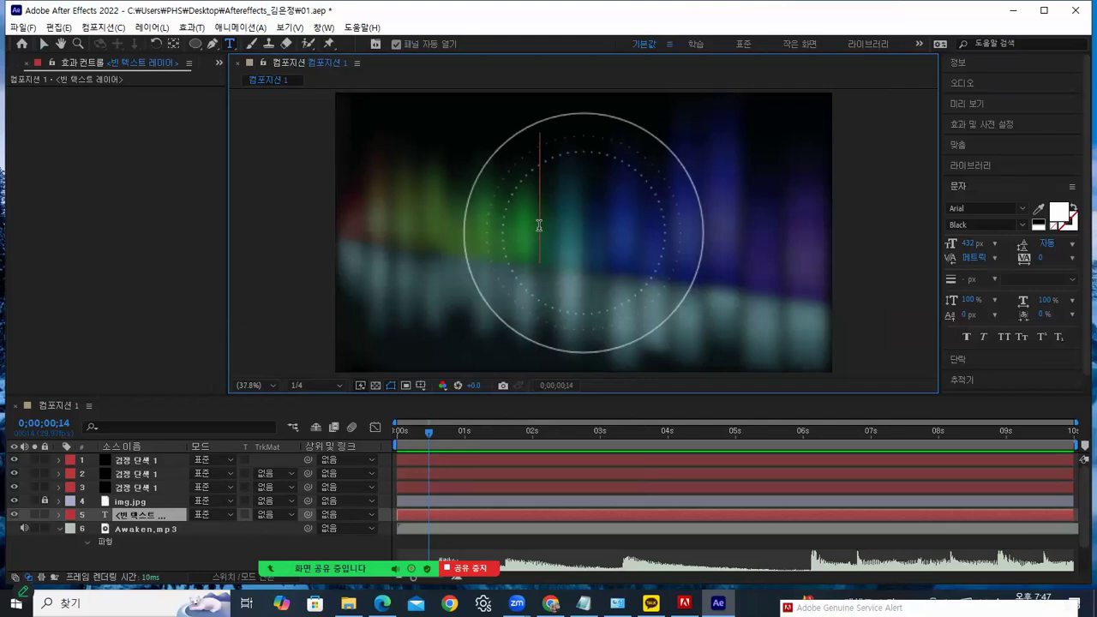
pyautogui.moveTo(534, 203); pyautogui.dragTo(672, 257)
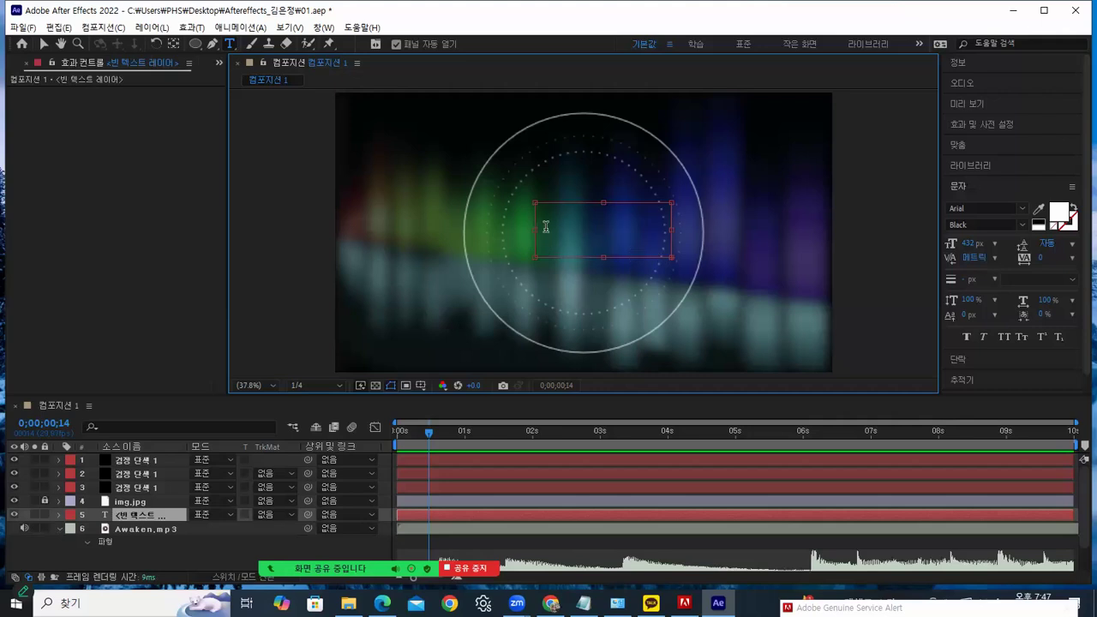
pyautogui.press('Escape')
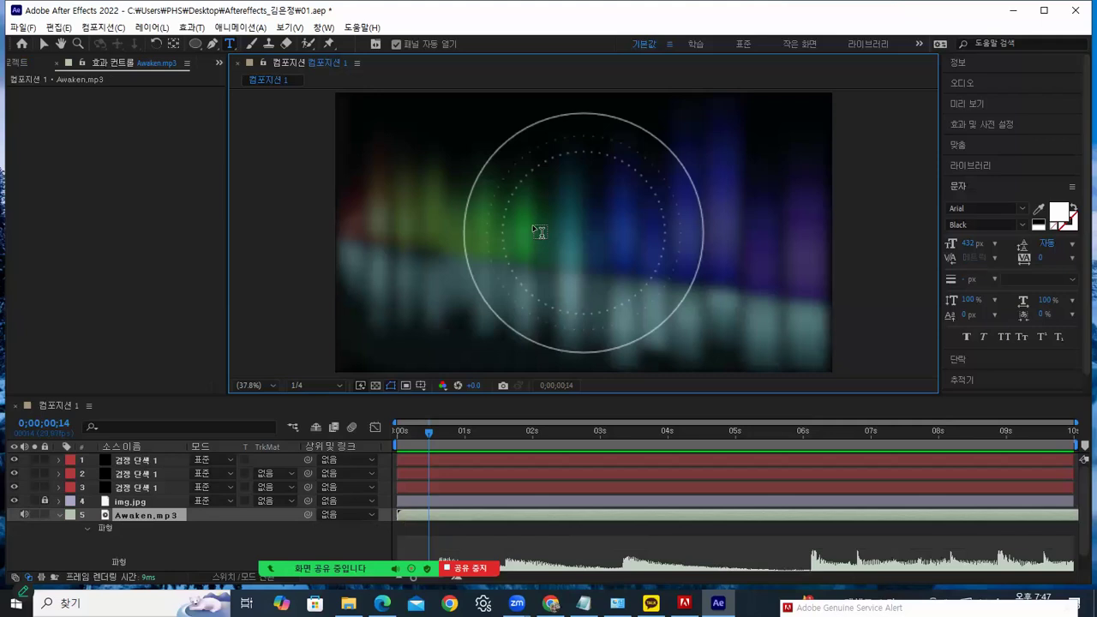
pyautogui.click(535, 233)
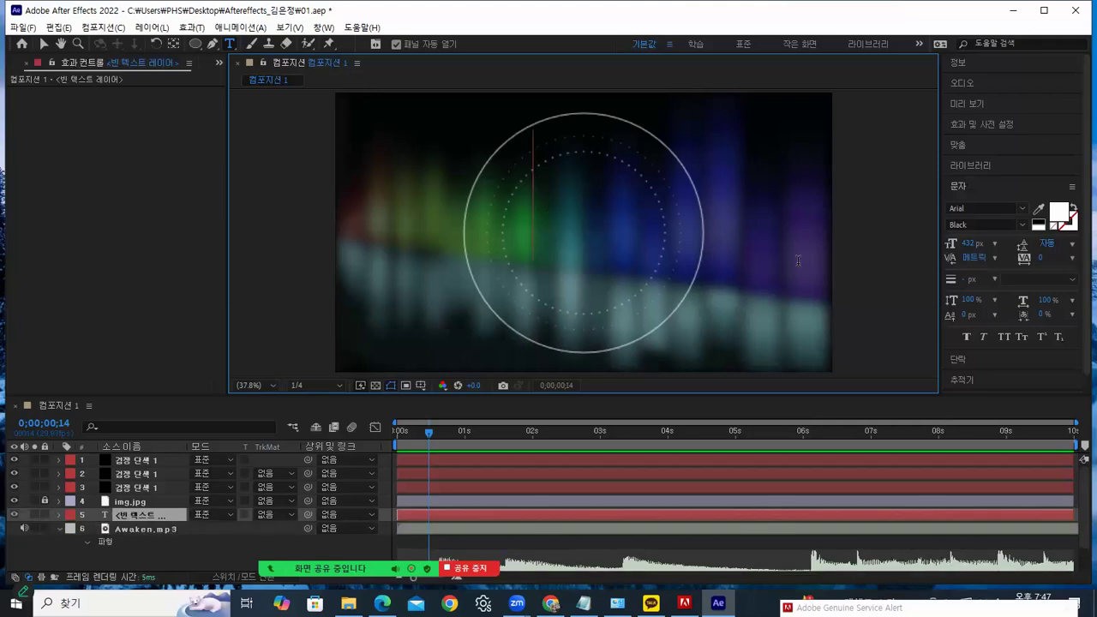
pyautogui.click(994, 246)
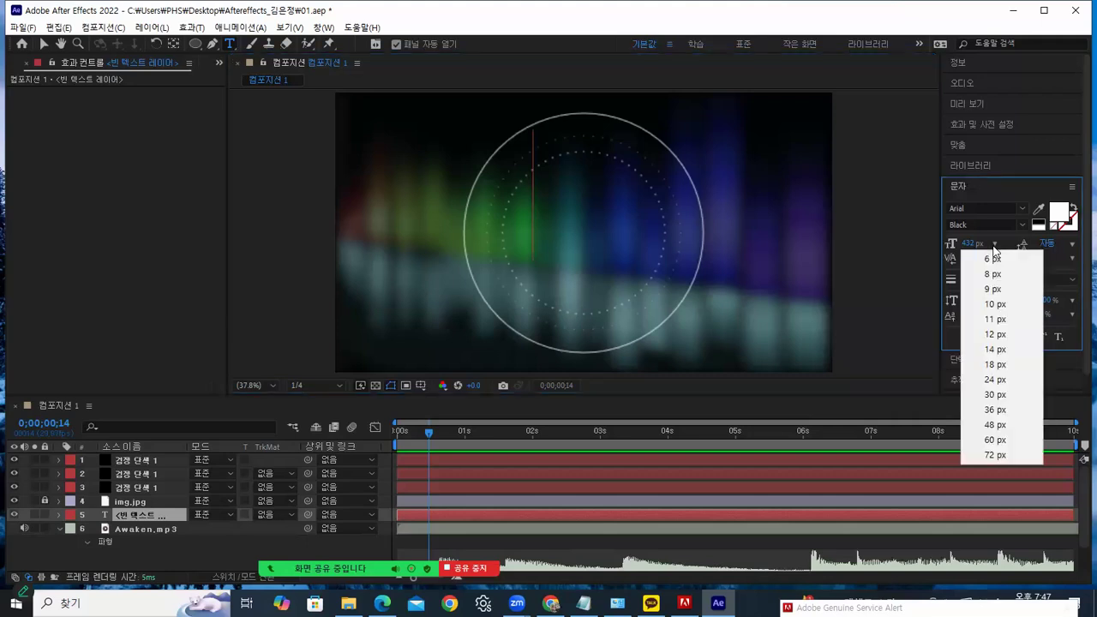
pyautogui.click(987, 457)
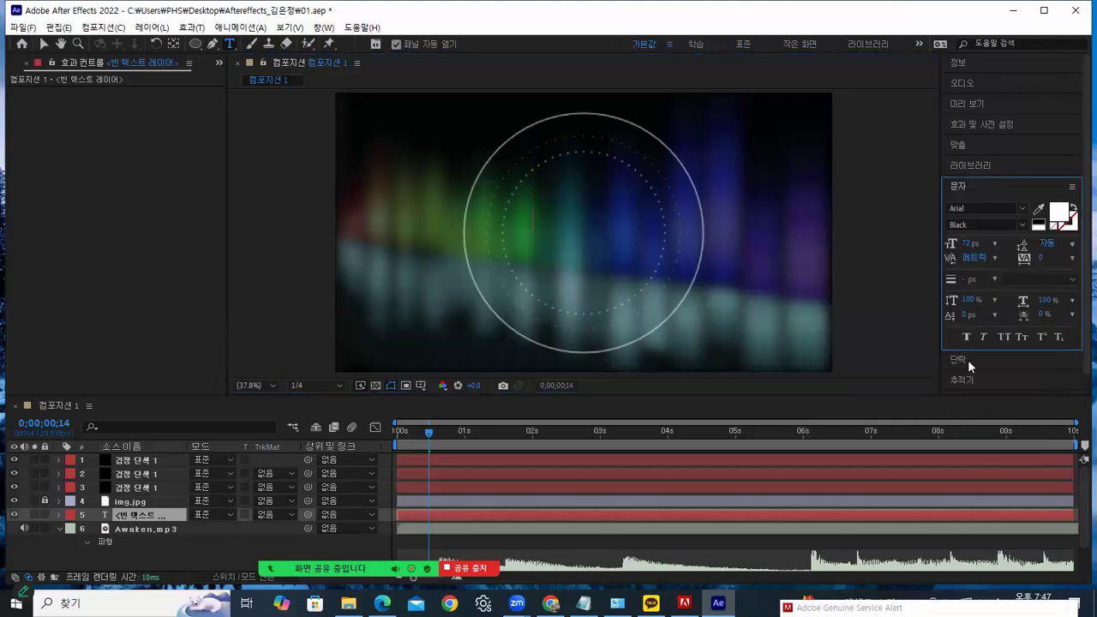
# Type the first part of the name and move the text layer to the top
pyautogui.click(551, 221)
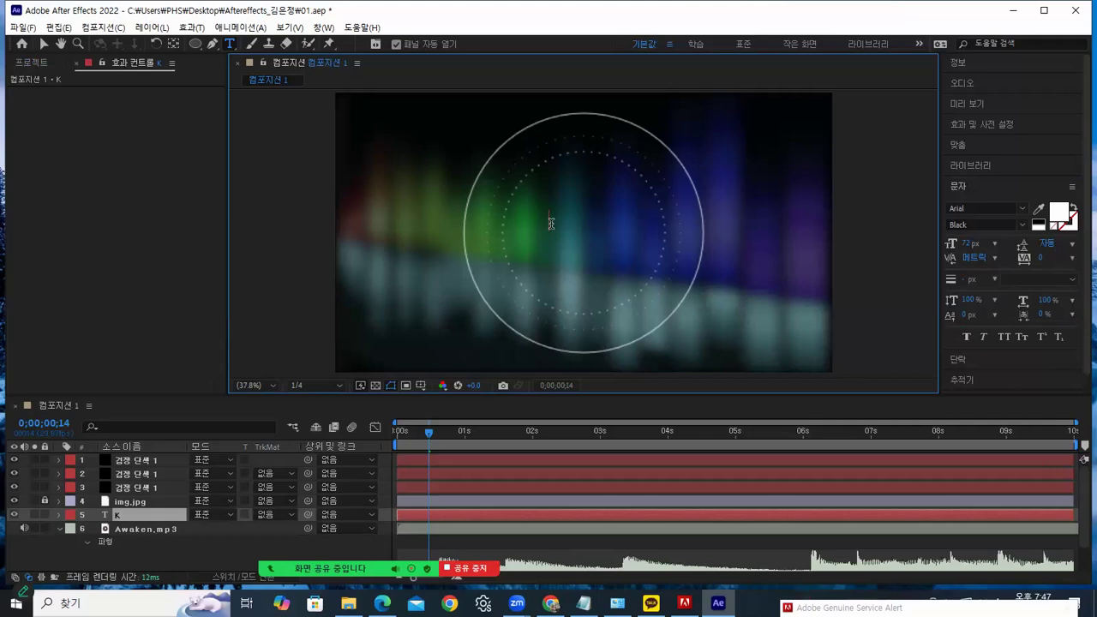
pyautogui.click(122, 515)
pyautogui.moveTo(137, 460); pyautogui.dragTo(139, 459)
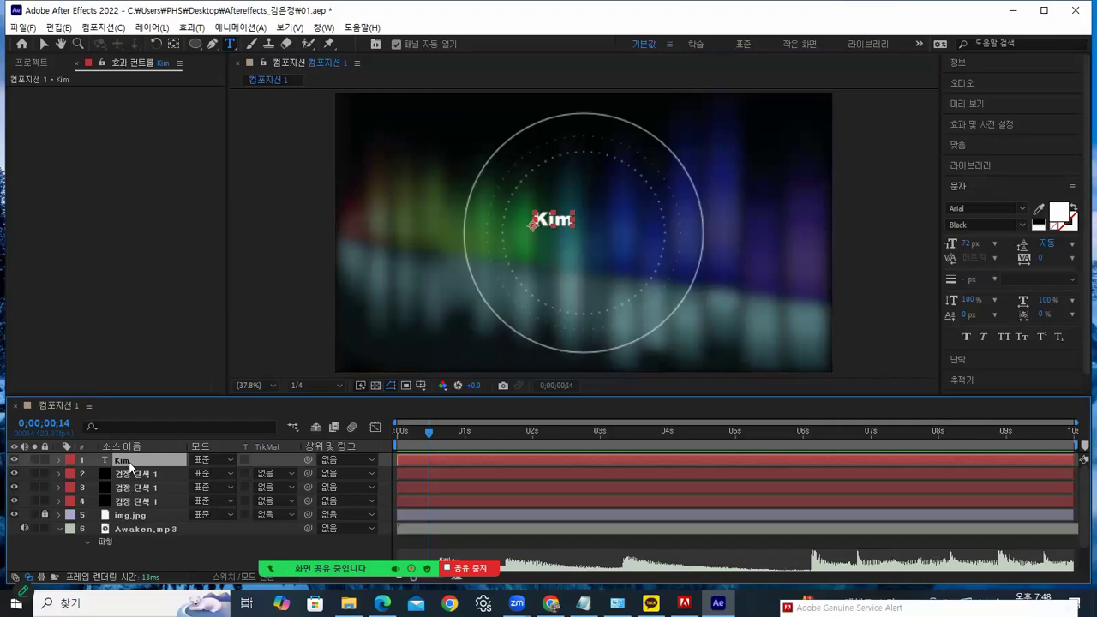
# Append the rest of the name, remove the space between the parts, and select the whole title
pyautogui.click(571, 227)
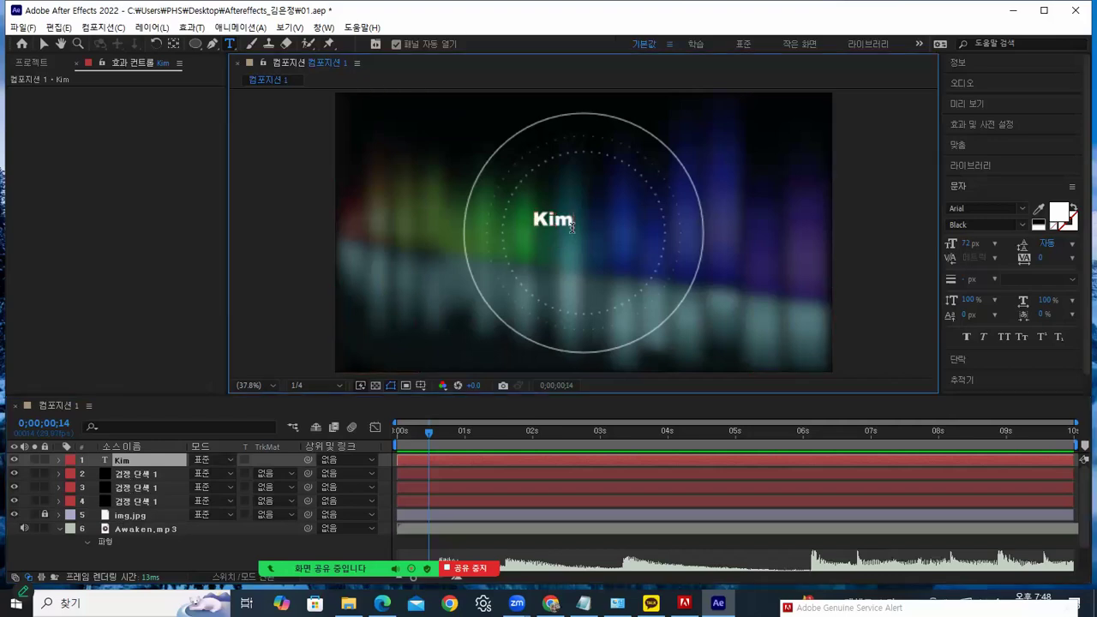
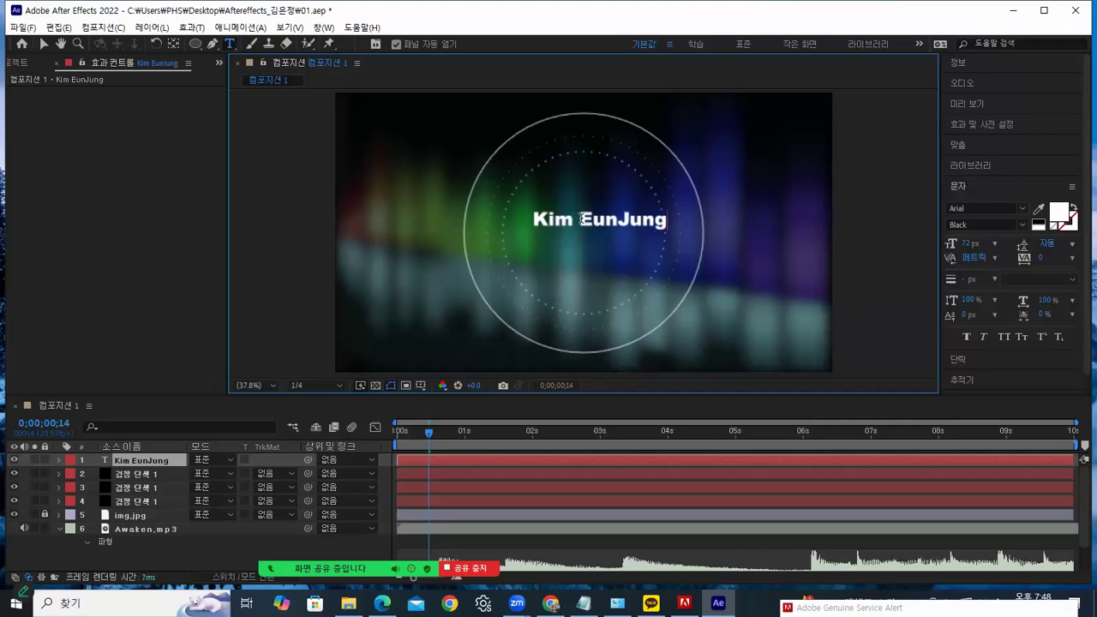
pyautogui.rightClick(582, 219)
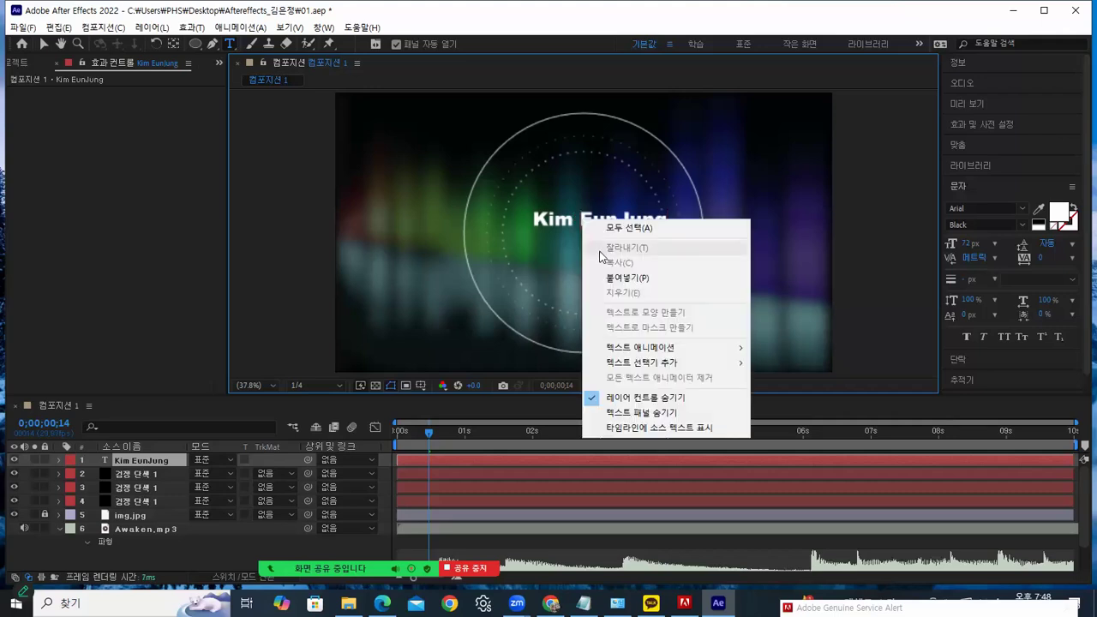
pyautogui.click(573, 219)
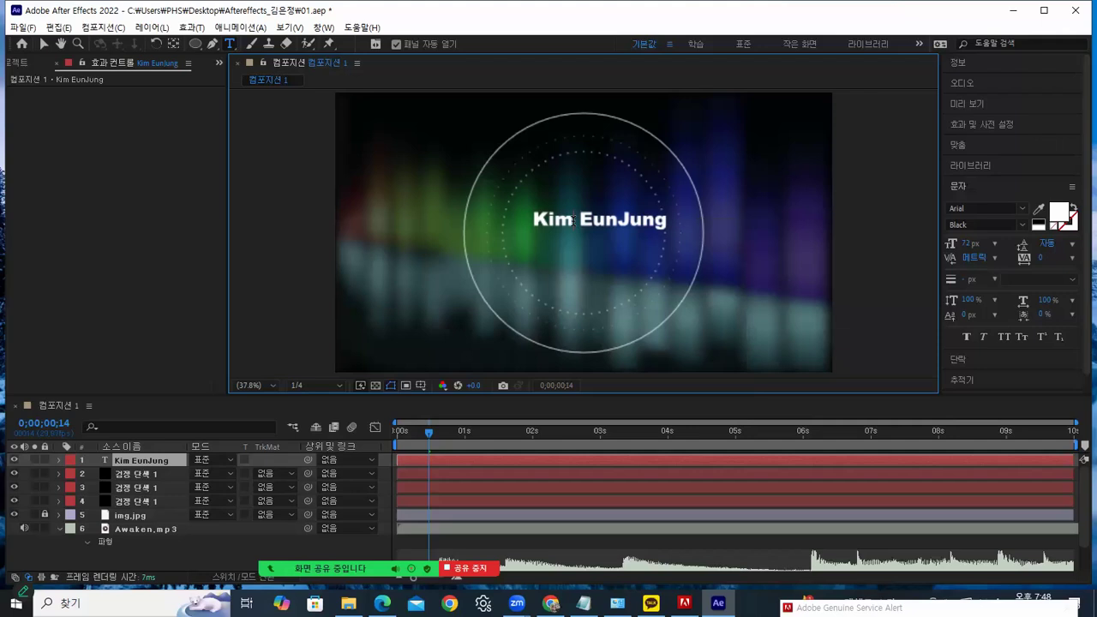
pyautogui.press('Delete')
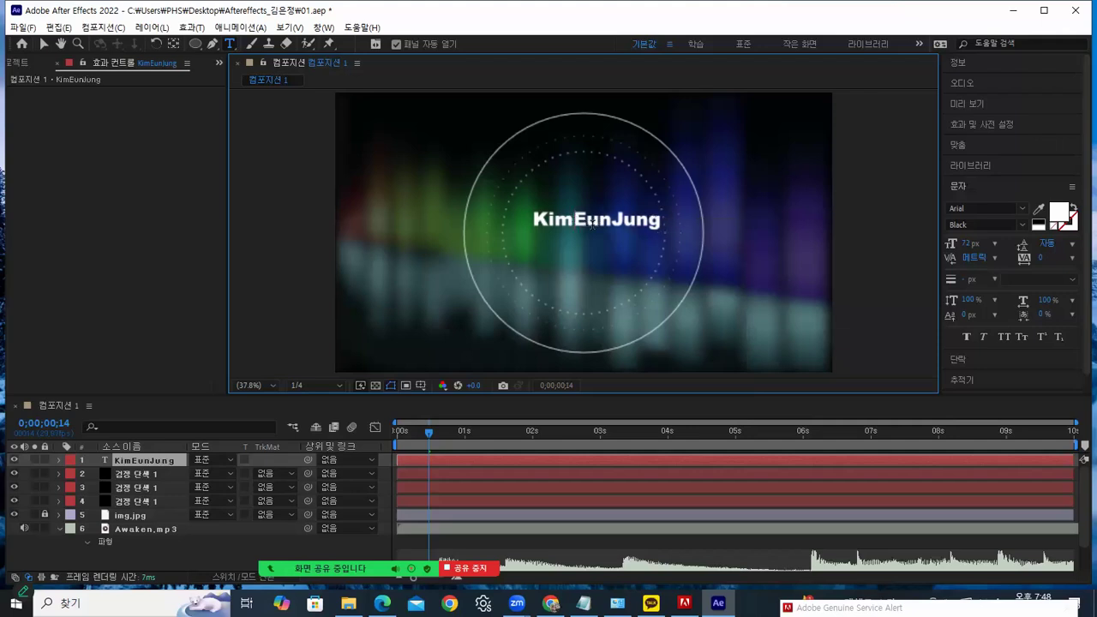
pyautogui.moveTo(533, 221); pyautogui.dragTo(658, 221)
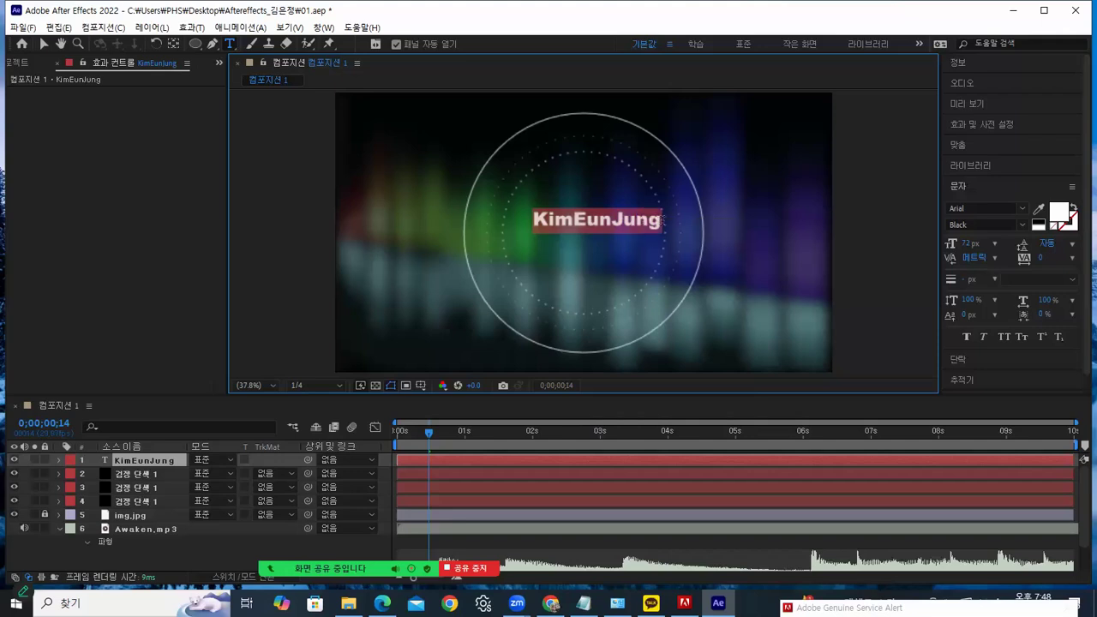
# Switch the selected title's font from Arial Black to Corbel Light
pyautogui.click(1022, 209)
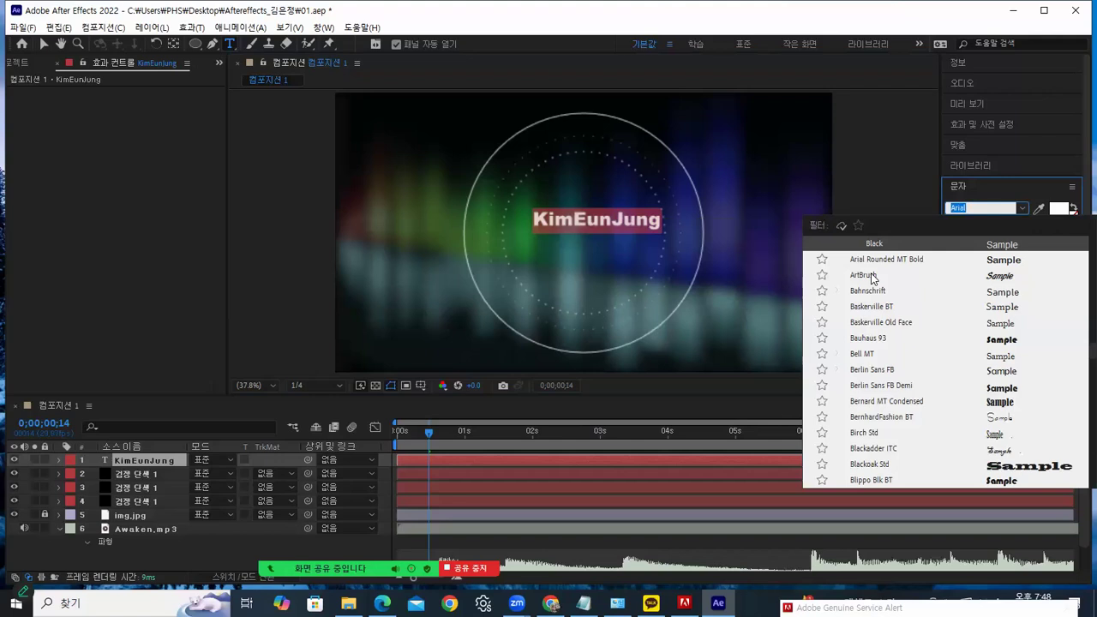
pyautogui.scroll(-8, 865, 370)
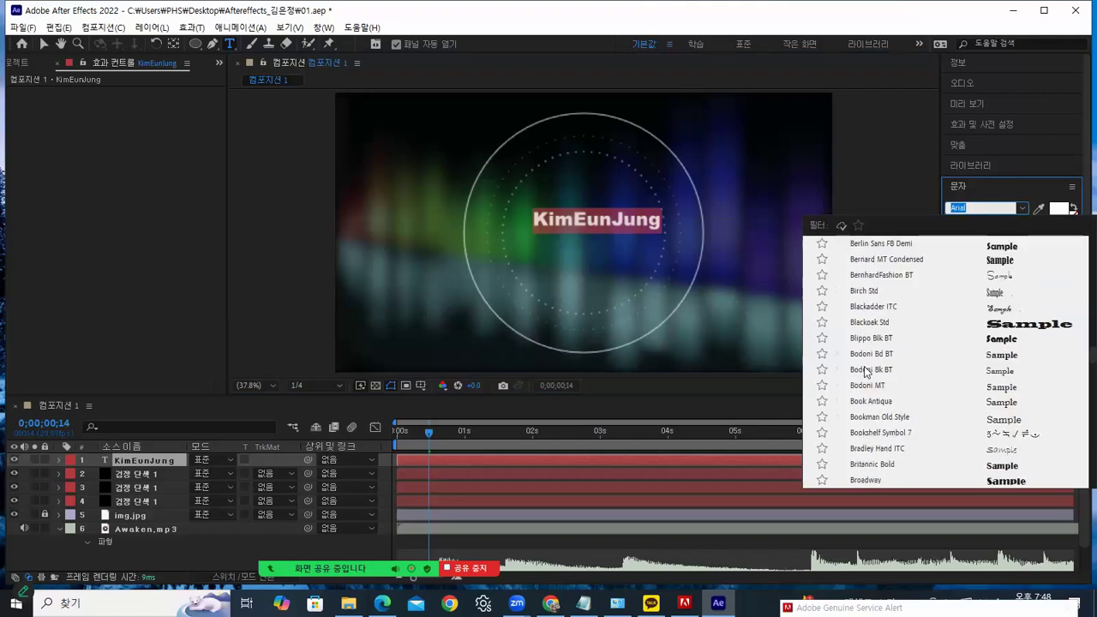
pyautogui.scroll(-3, 865, 371)
pyautogui.scroll(-4, 865, 370)
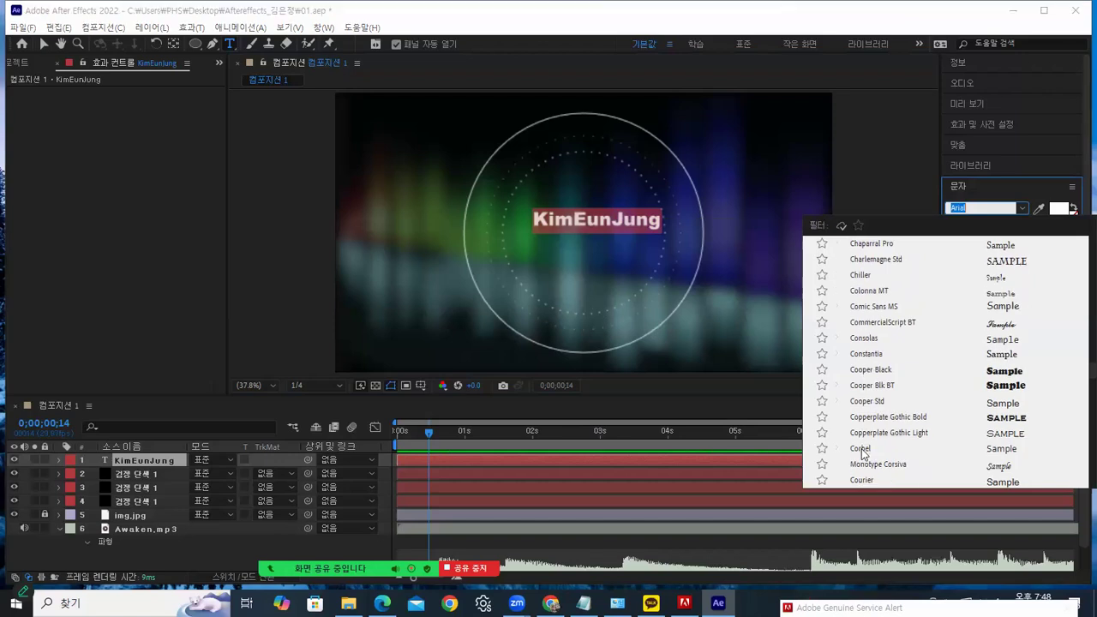
pyautogui.click(862, 448)
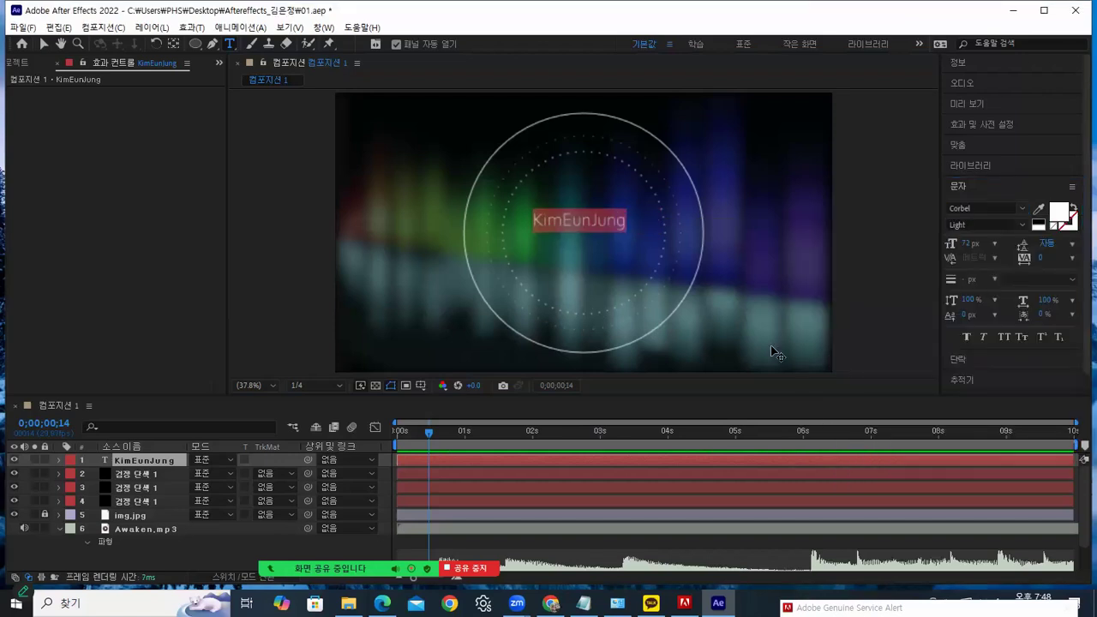
# Center the title horizontally and vertically with the Align panel, then return to the timeline start
pyautogui.click(38, 48)
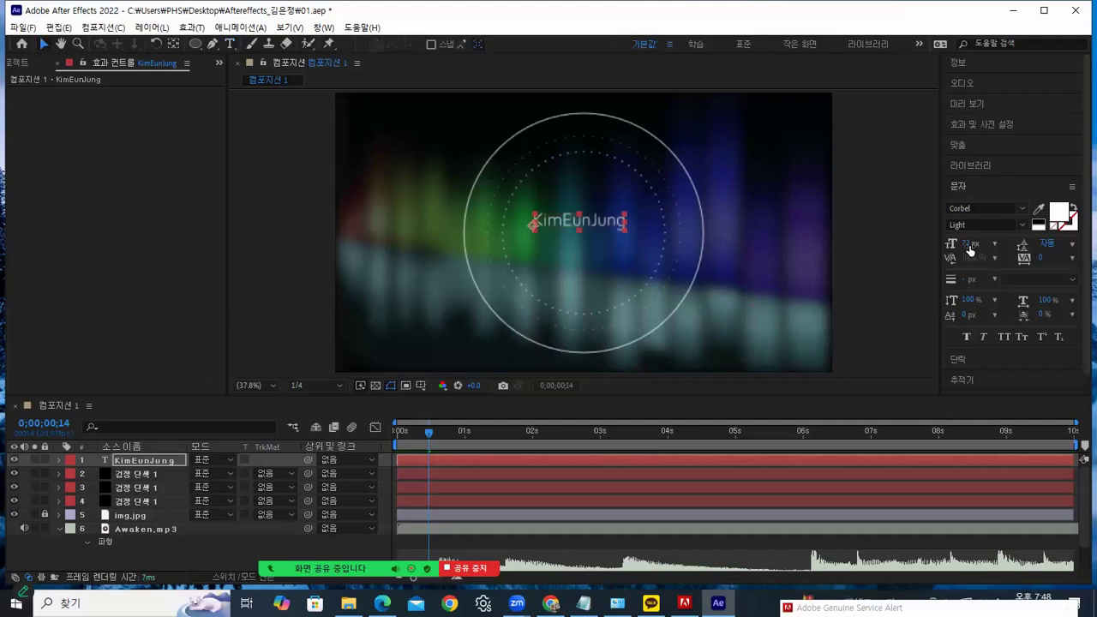
pyautogui.click(581, 223)
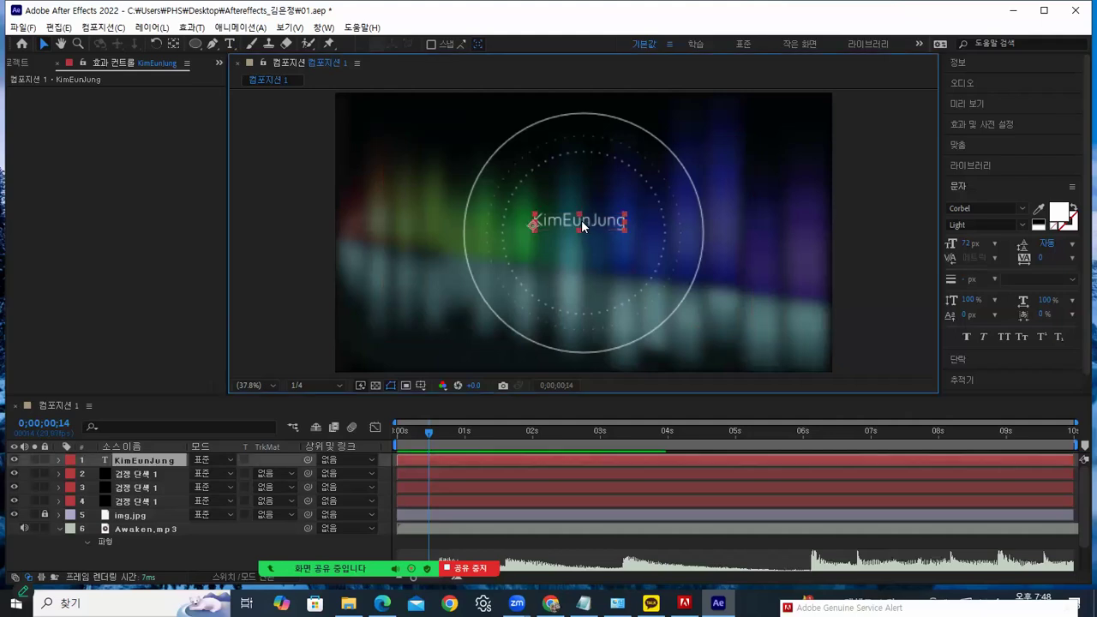
pyautogui.click(966, 144)
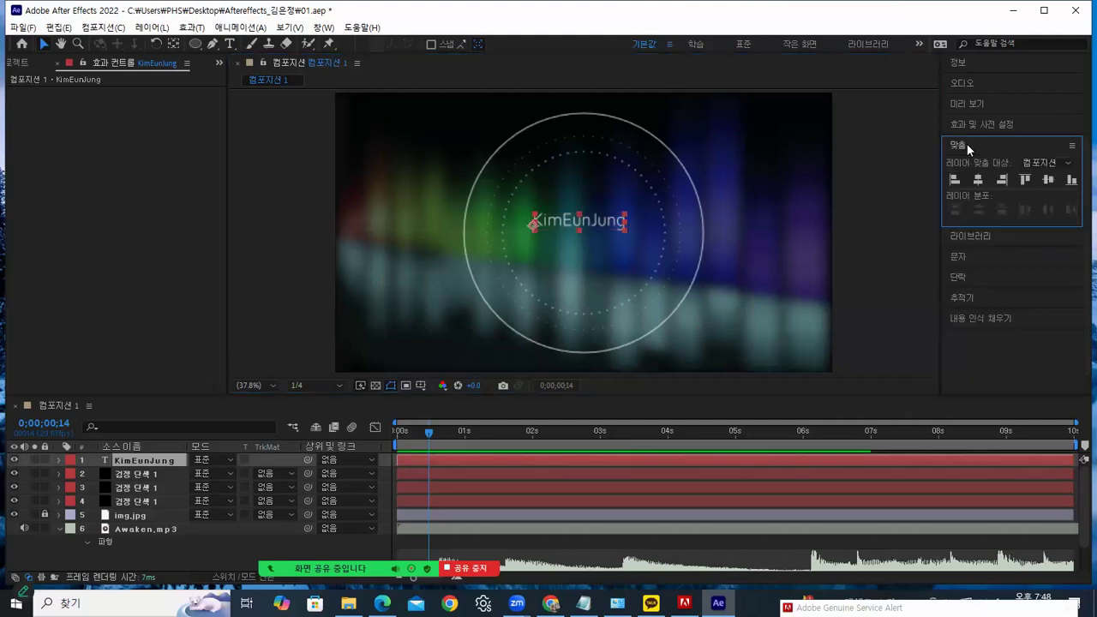
pyautogui.click(795, 182)
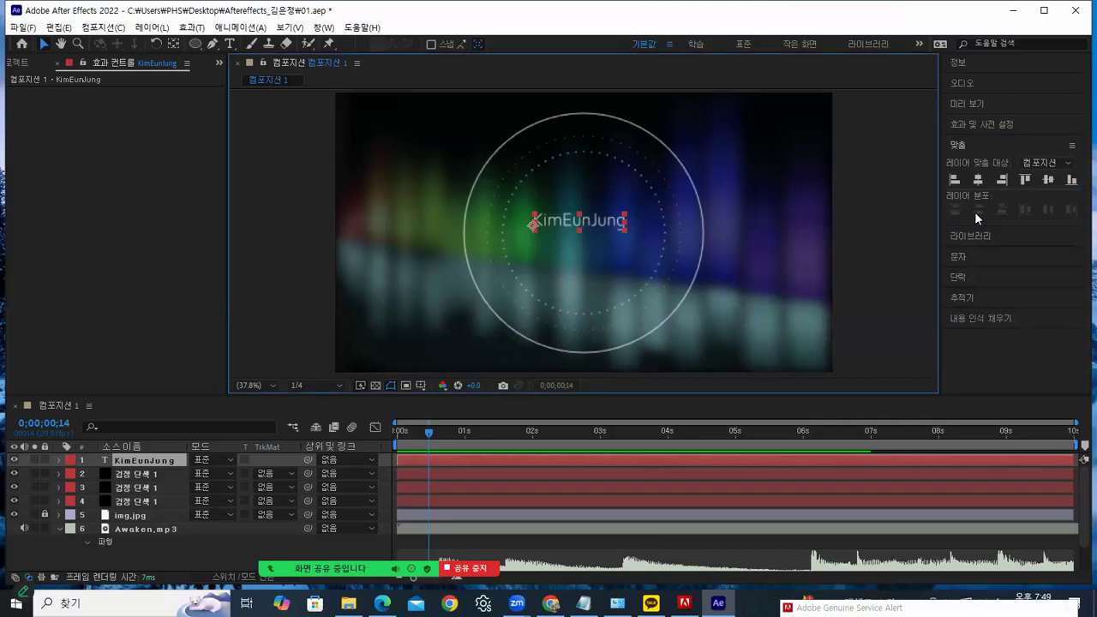
pyautogui.click(977, 179)
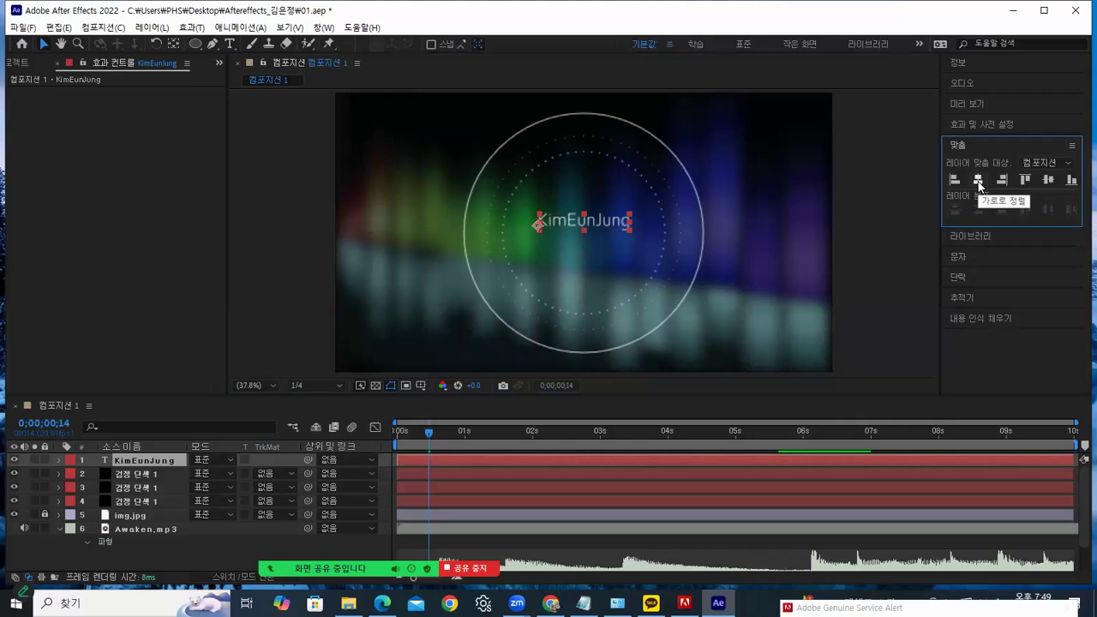
pyautogui.click(1048, 181)
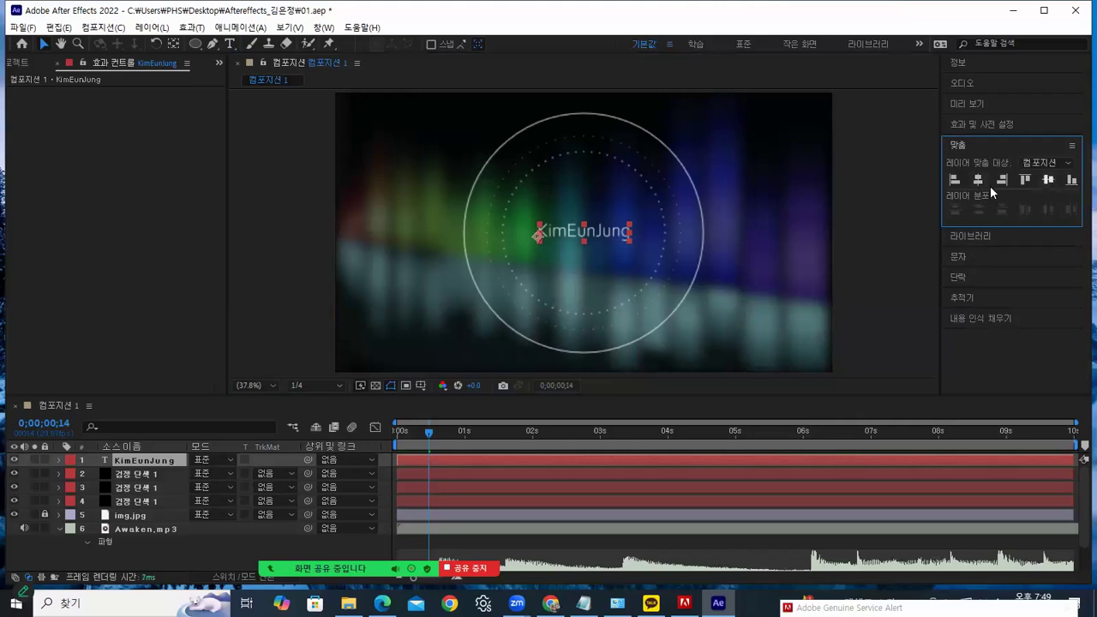
pyautogui.click(896, 189)
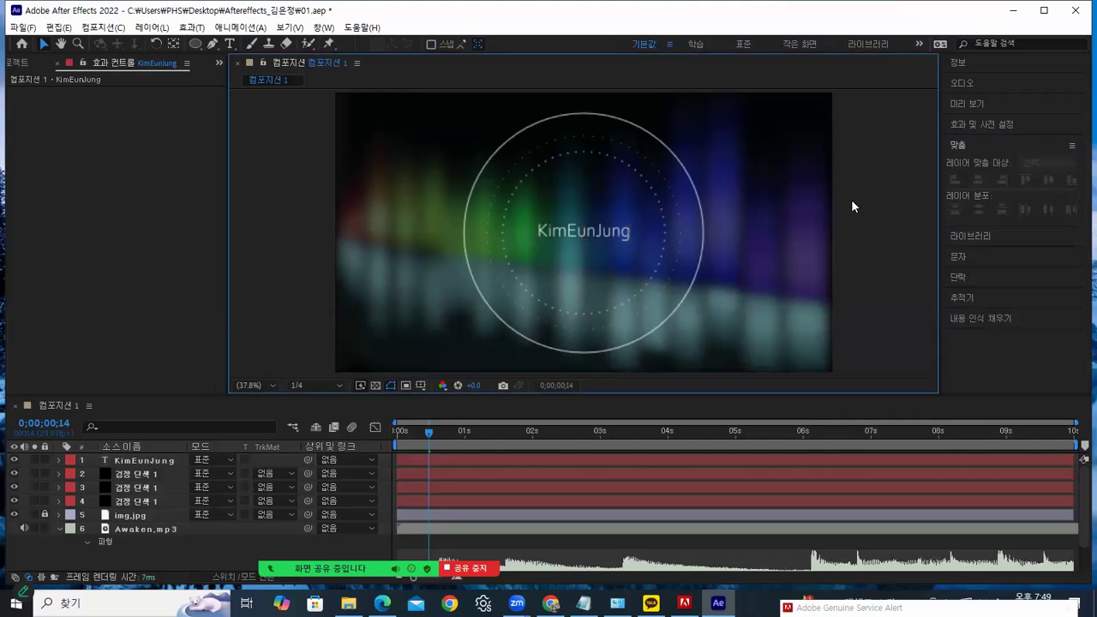
pyautogui.click(393, 429)
# Preview the animation, scrubbing to about 6 seconds, then save the project
pyautogui.press('space')
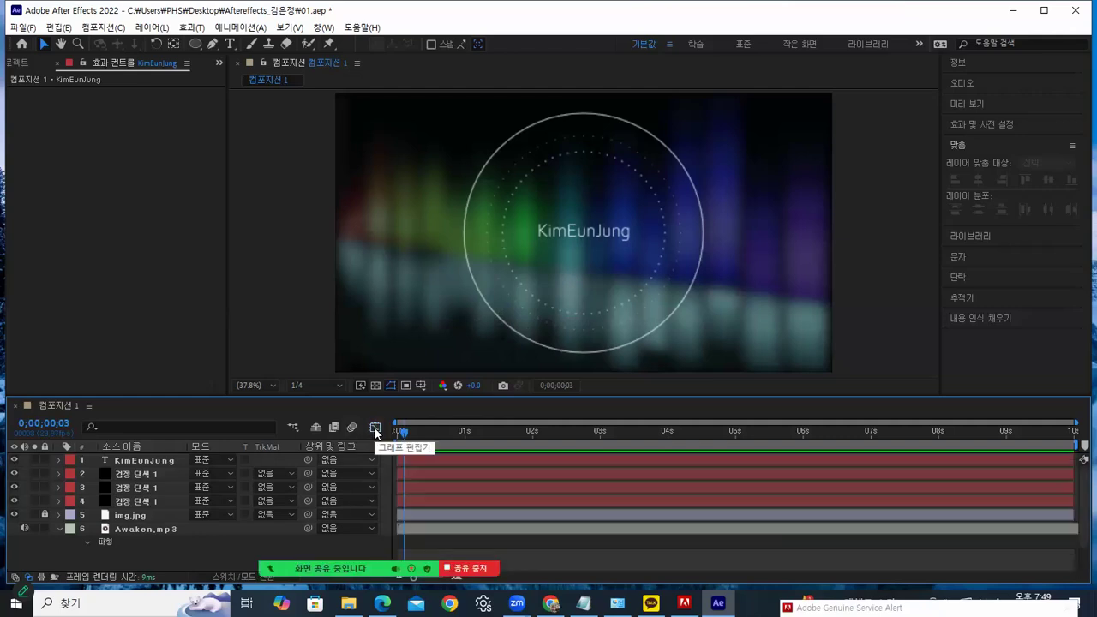
pyautogui.moveTo(511, 440); pyautogui.dragTo(414, 415)
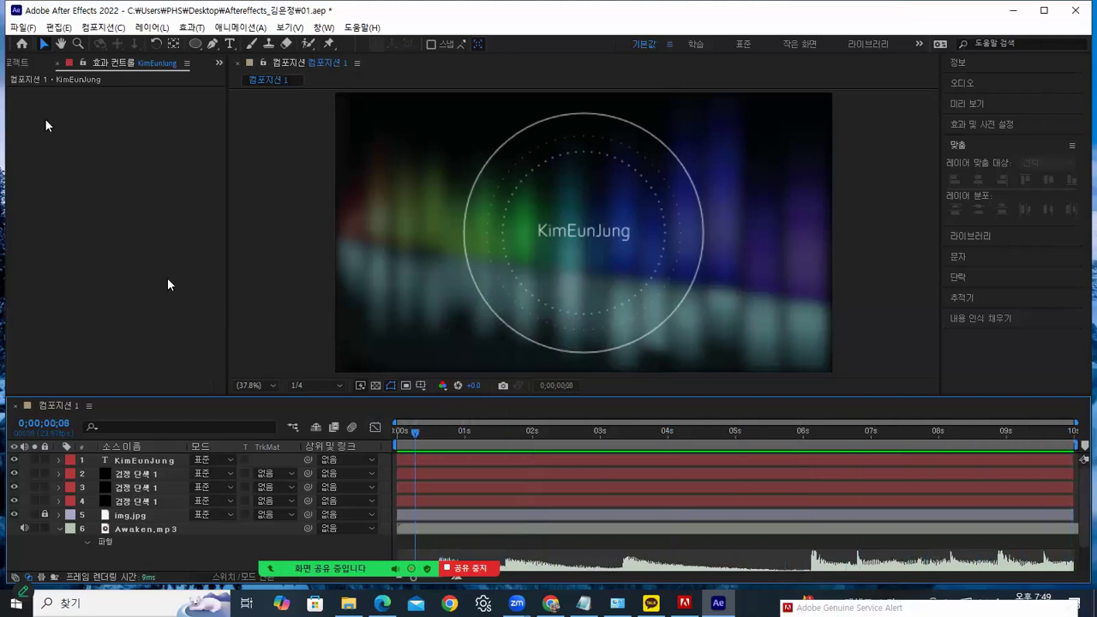
pyautogui.click(23, 26)
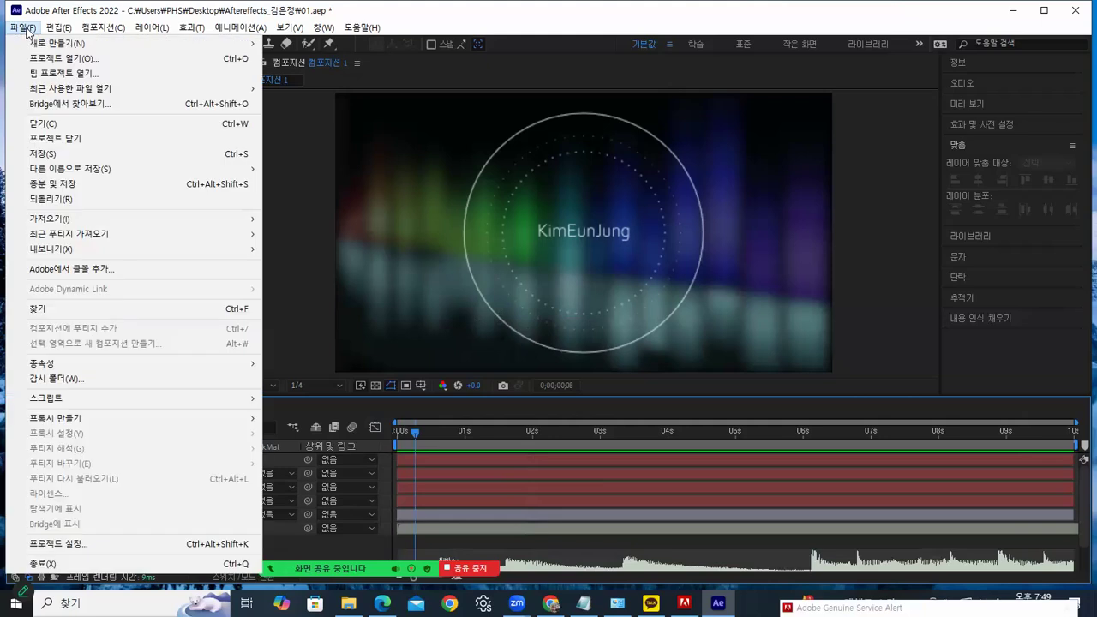
pyautogui.click(41, 154)
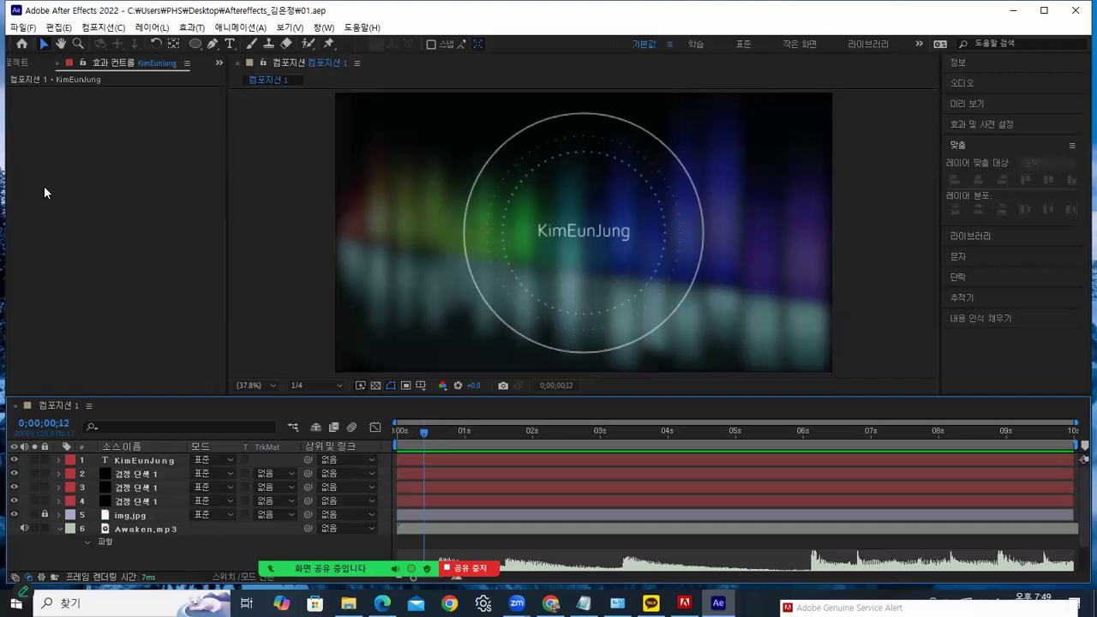
# Add Composition 1 to the Adobe Media Encoder queue and move the Zoom overlay aside
pyautogui.click(114, 28)
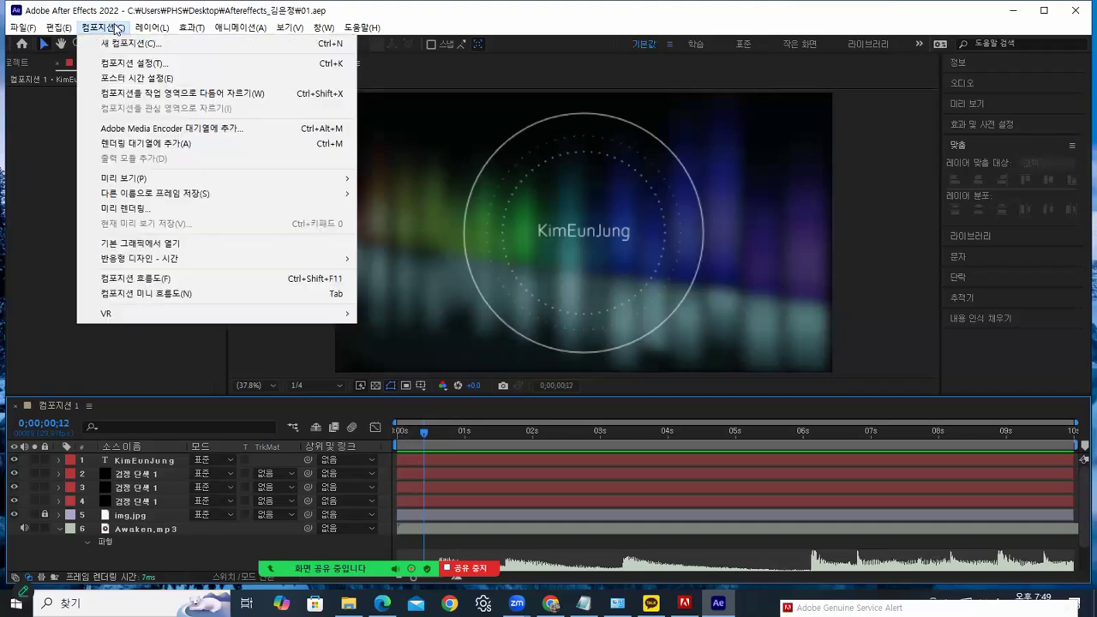
pyautogui.click(162, 128)
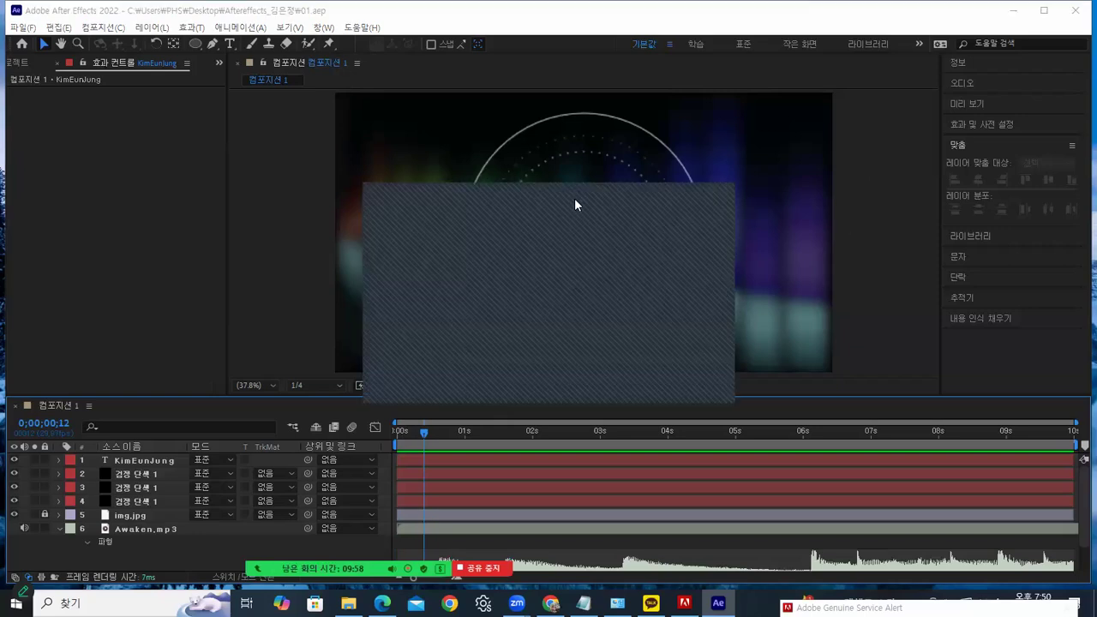
pyautogui.click(875, 161)
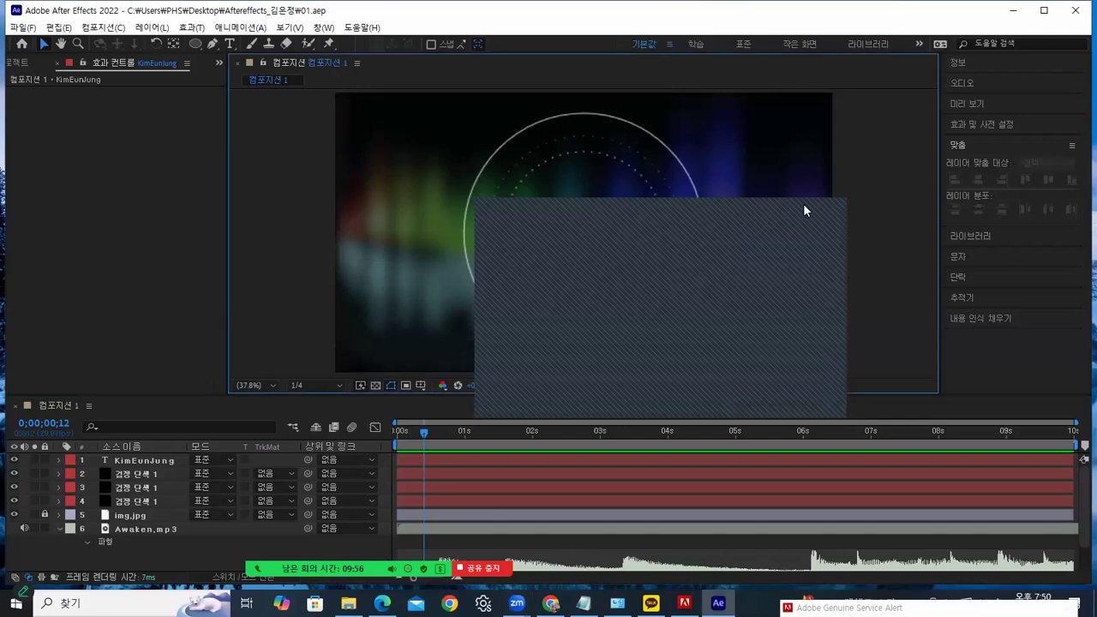
pyautogui.moveTo(800, 223)
pyautogui.mouseDown()
pyautogui.moveTo(922, 229)
pyautogui.moveTo(1033, 610)
pyautogui.mouseUp()
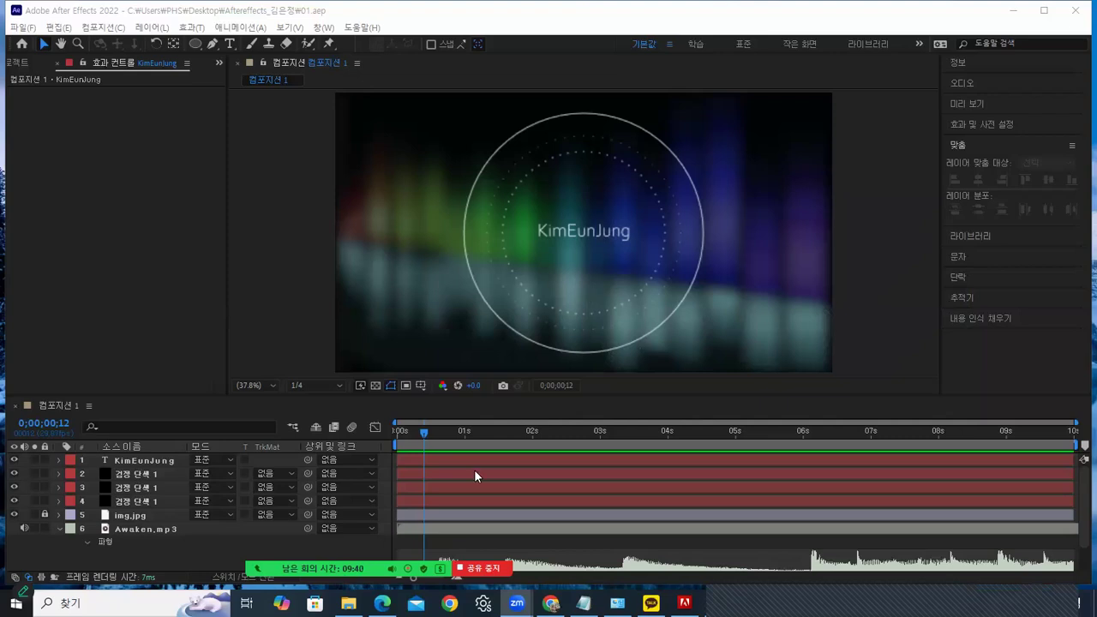
# Switch to File Explorer, go back to the 예제 folder, and minimize it
pyautogui.hotkey('alt', 'Tab')
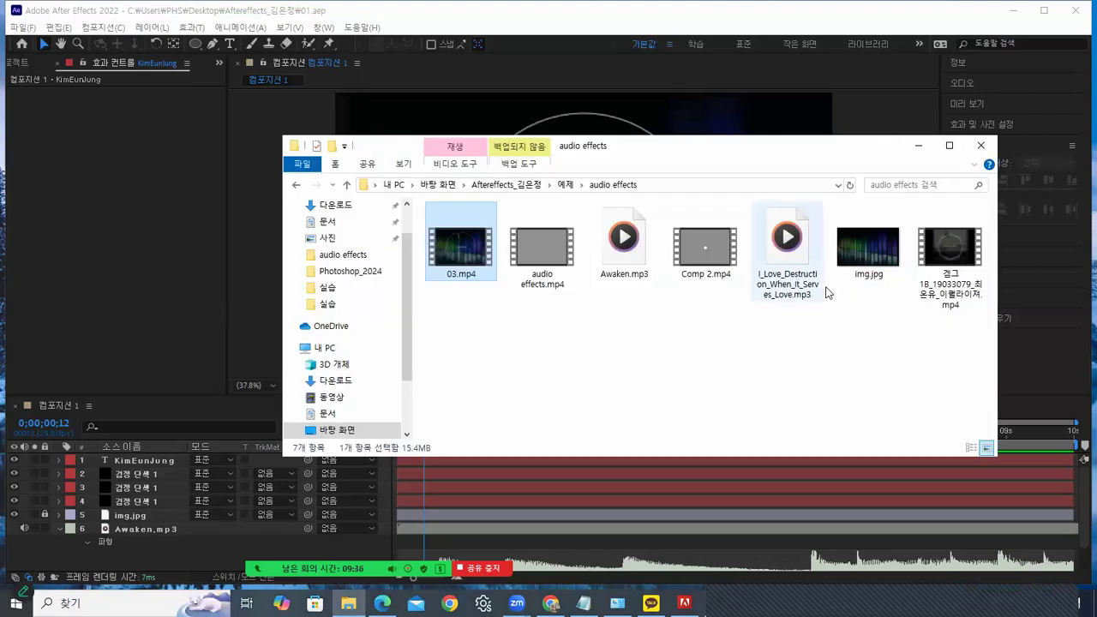
pyautogui.click(297, 186)
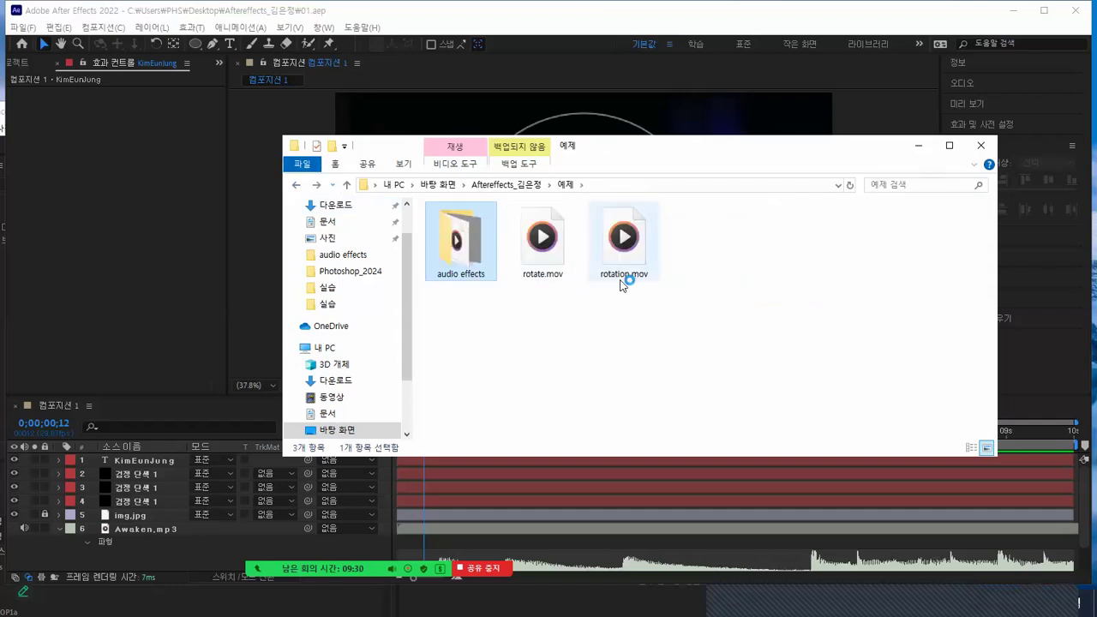
pyautogui.click(915, 144)
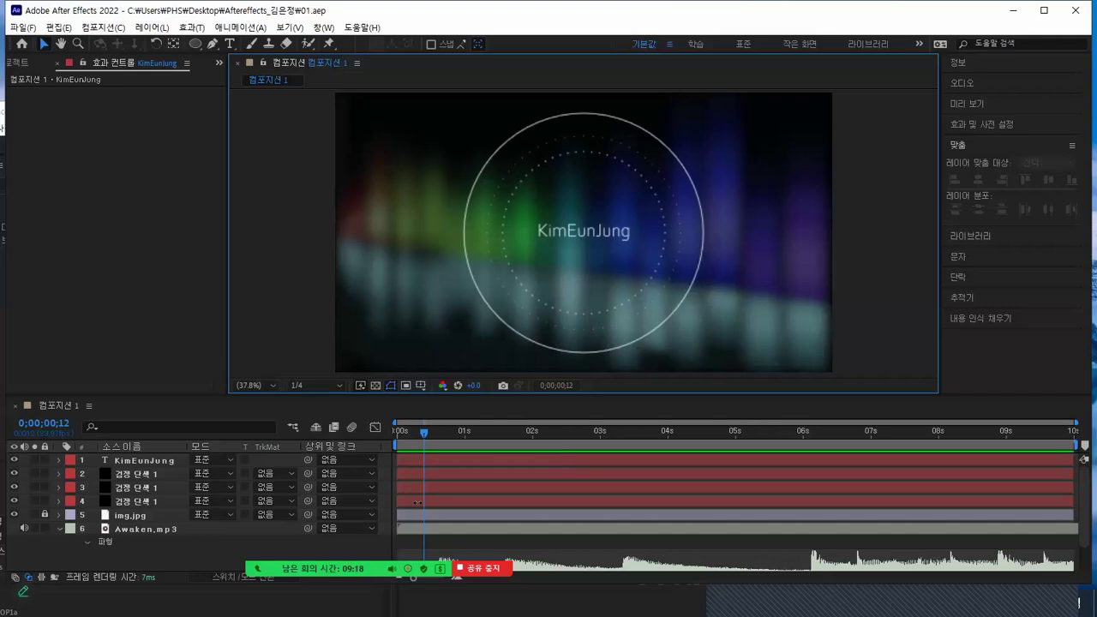
# Open Zoom's More menu to show the pause/stop recording options
pyautogui.click(662, 541)
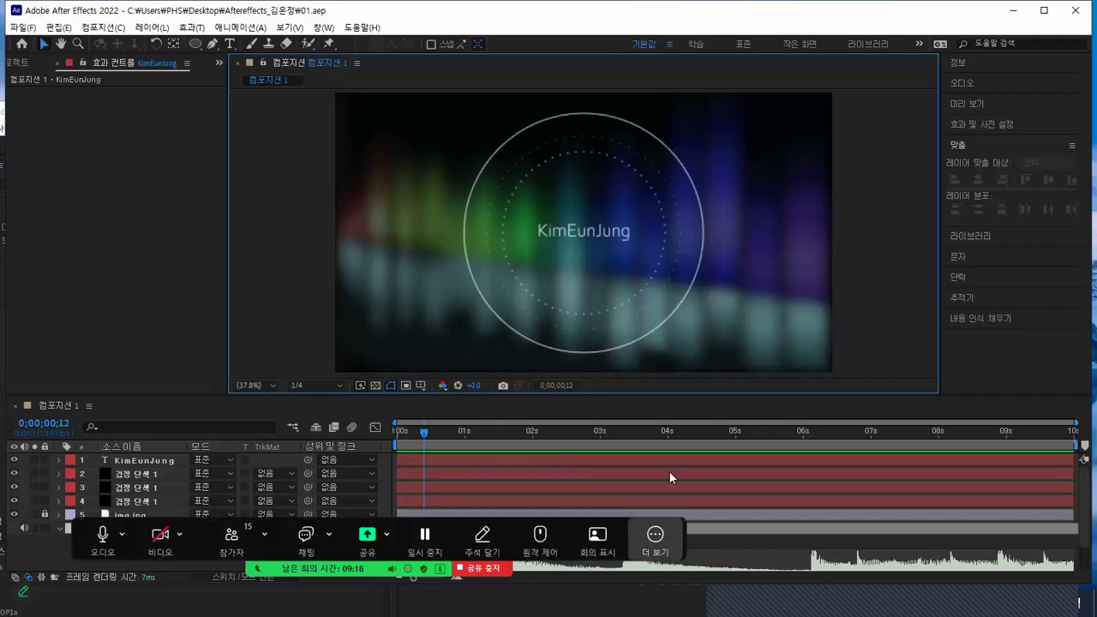
pyautogui.moveTo(694, 389)
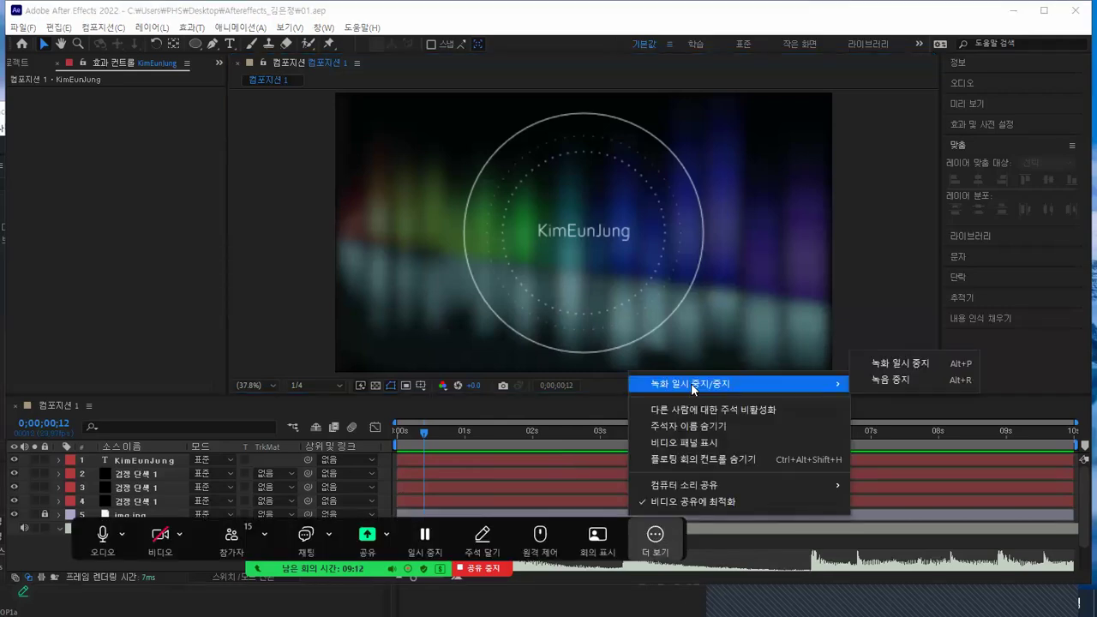